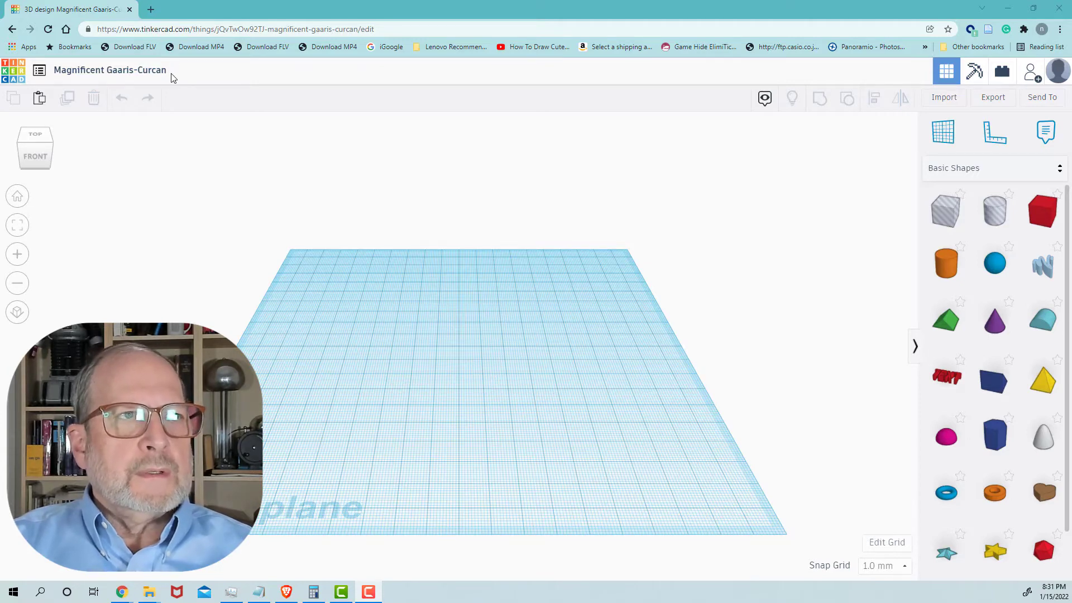
Rename the design as Bell Cover
{"action": "left_click", "coordinate": [149, 72]}
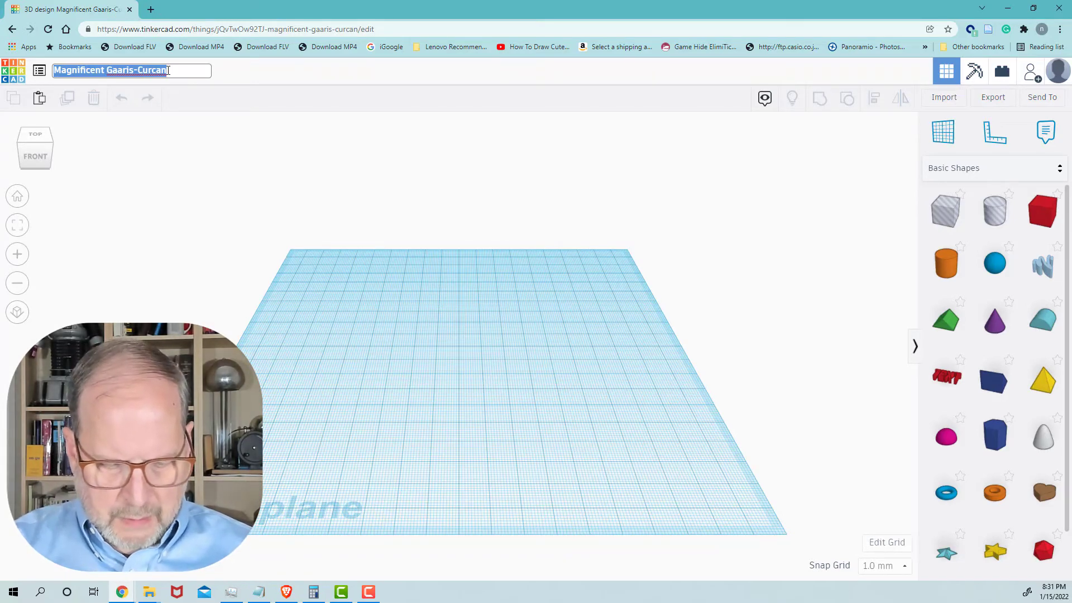
{"action": "type", "text": "Bell"}
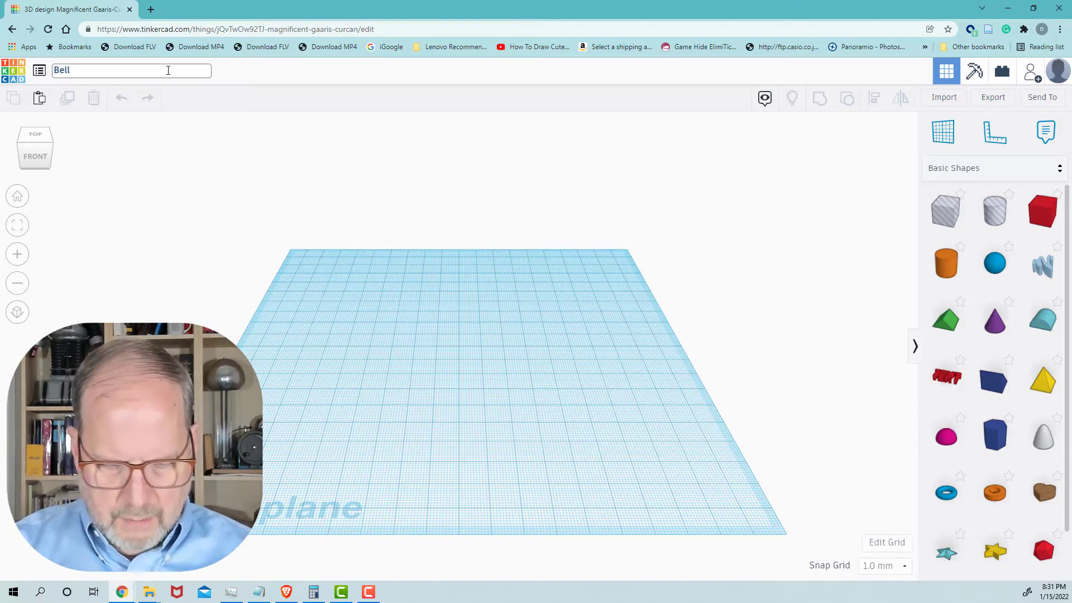
{"action": "type", "text": " Cover"}
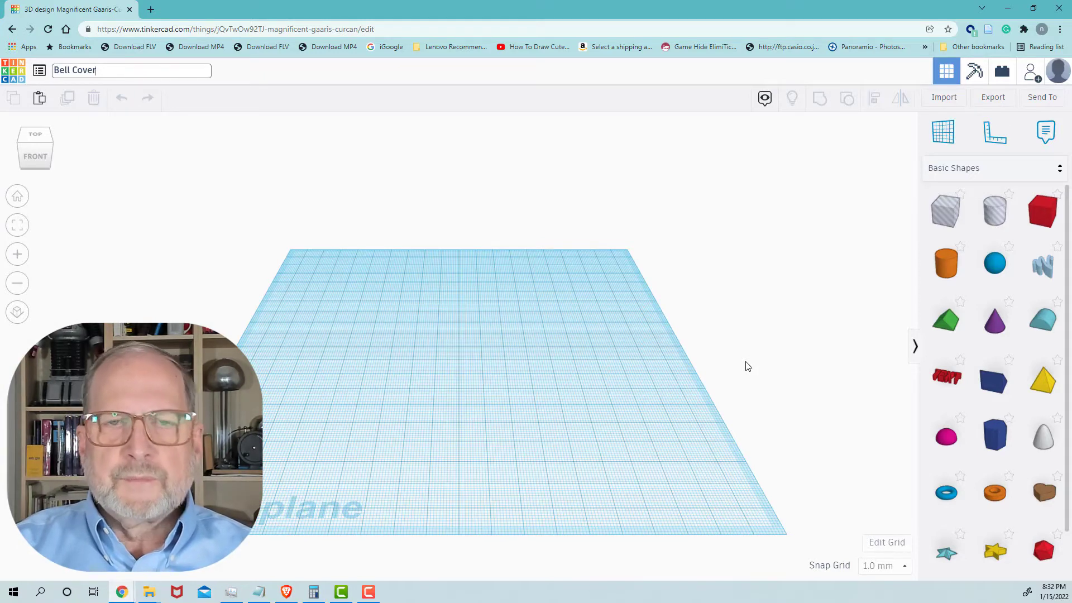
Place a solid cylinder near the middle of the workplane and set its length and width to 70 mm
{"action": "left_click", "coordinate": [947, 262]}
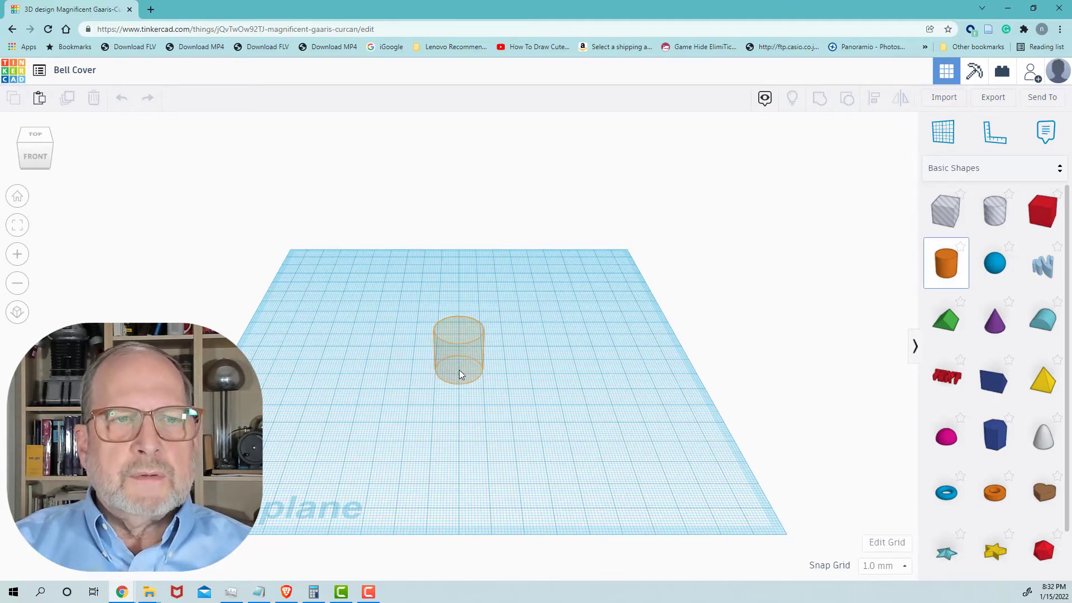
{"action": "left_click", "coordinate": [461, 374]}
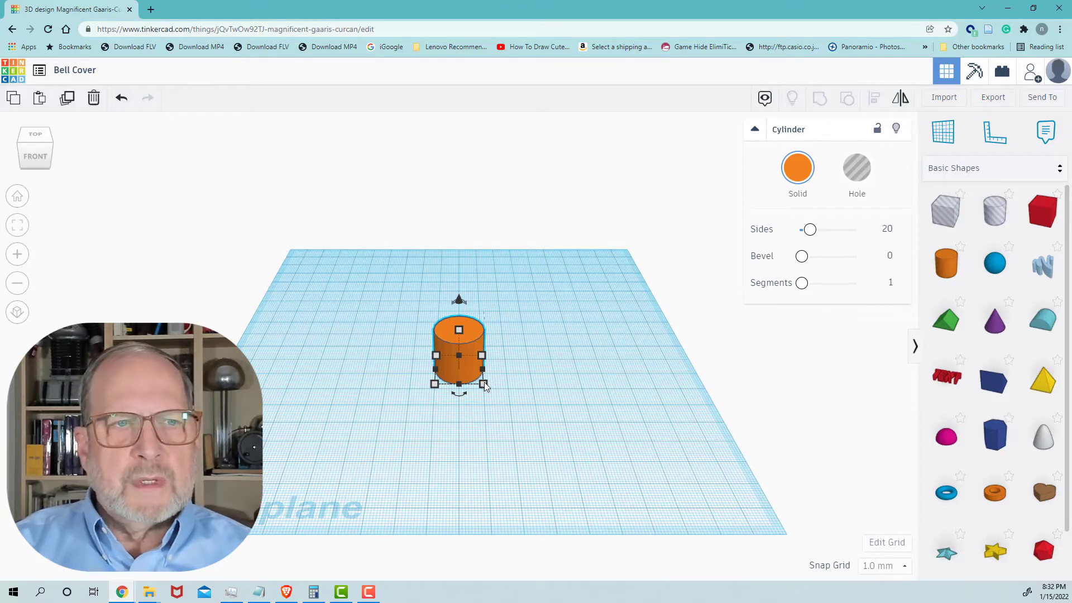
{"action": "mouse_move", "coordinate": [484, 385]}
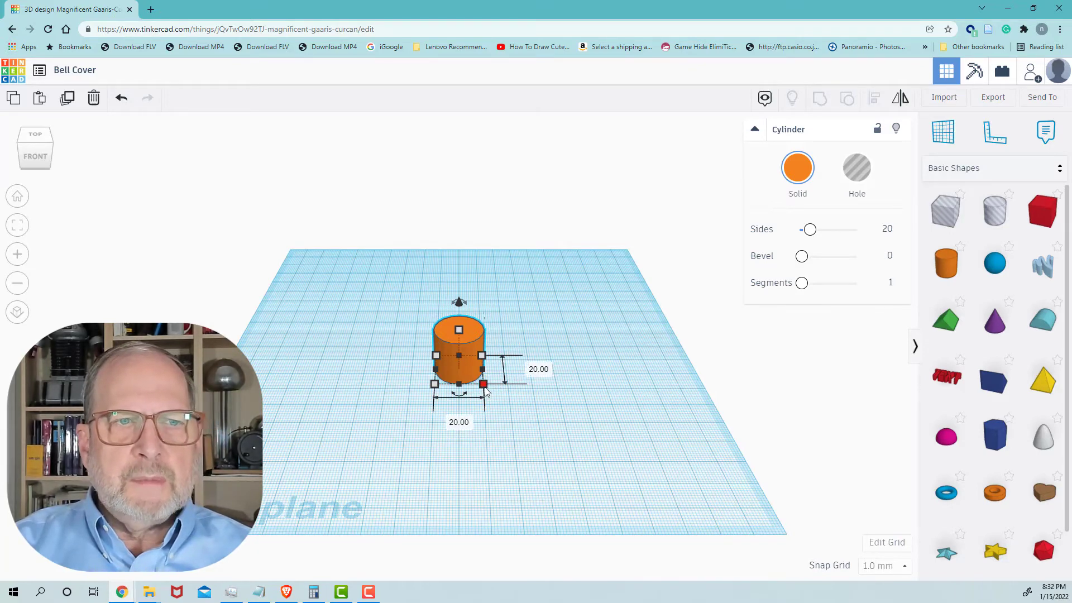
{"action": "left_click", "coordinate": [538, 368]}
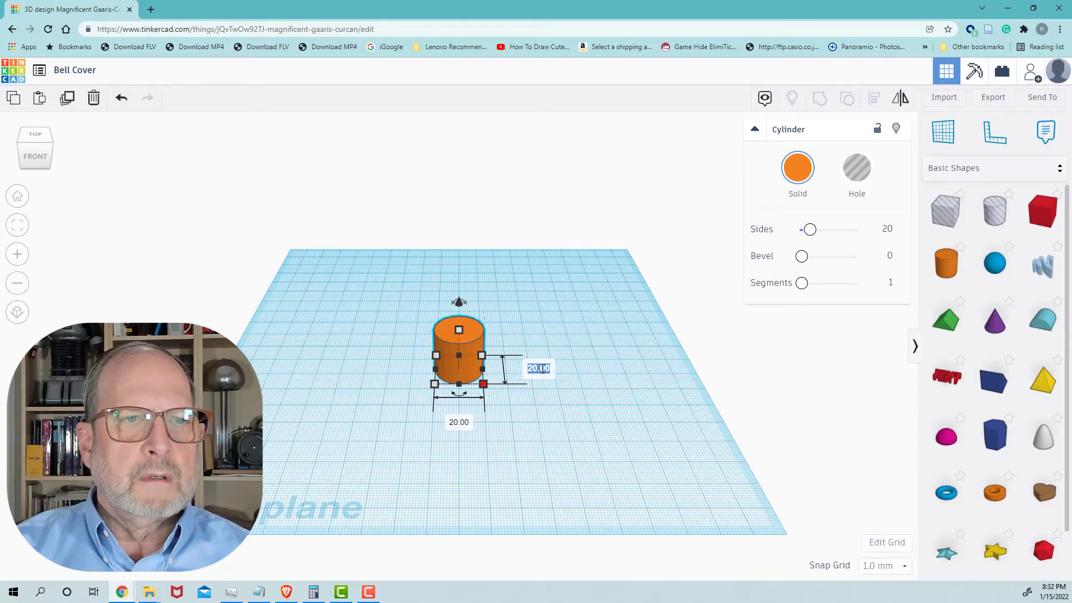
{"action": "type", "text": "70"}
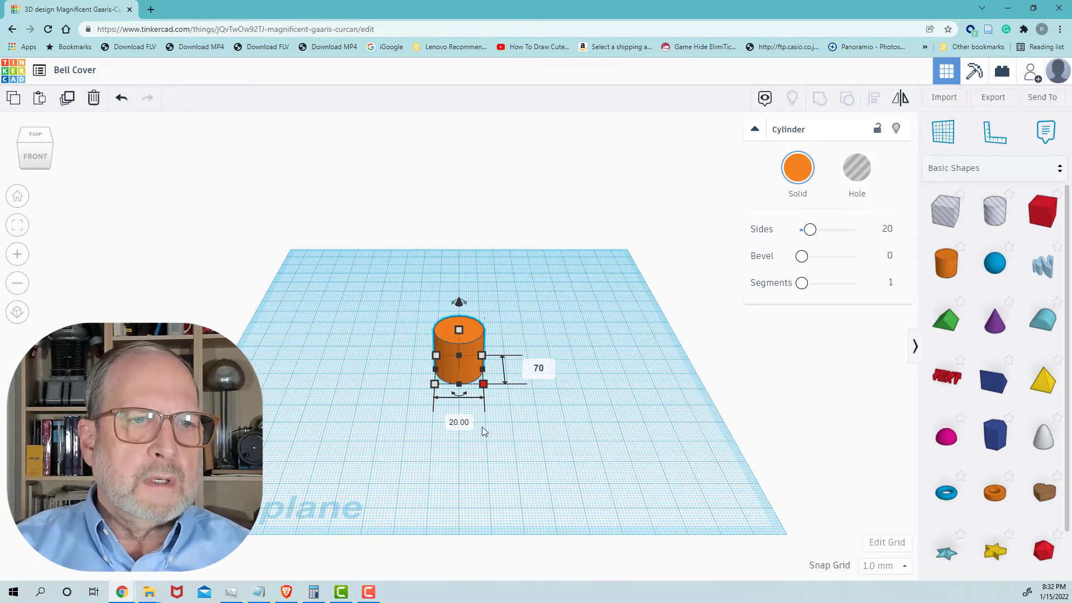
{"action": "key", "text": "Return"}
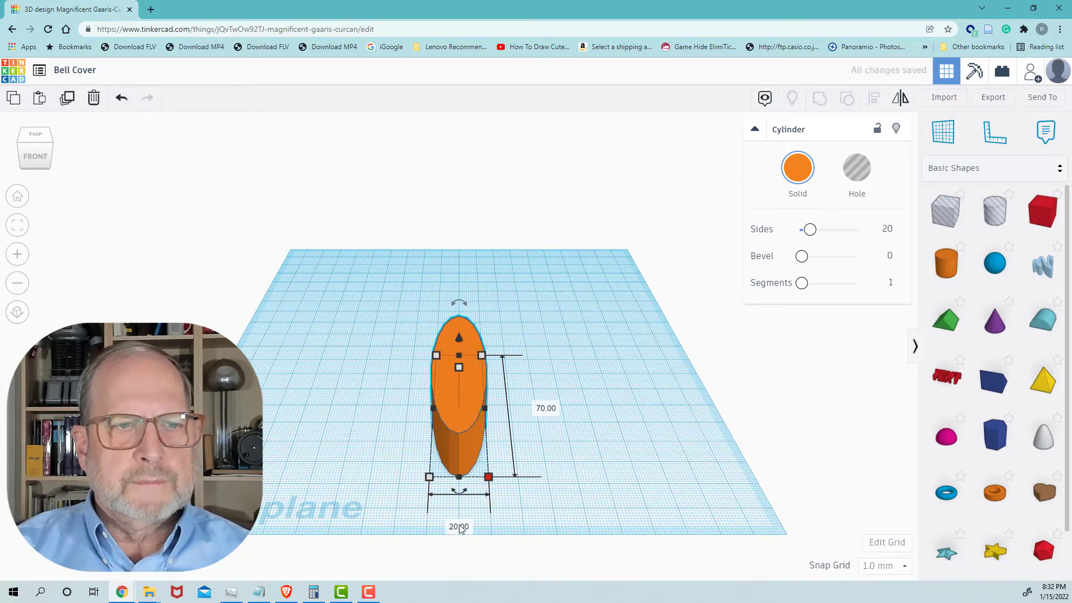
{"action": "left_click", "coordinate": [459, 527]}
{"action": "type", "text": "70"}
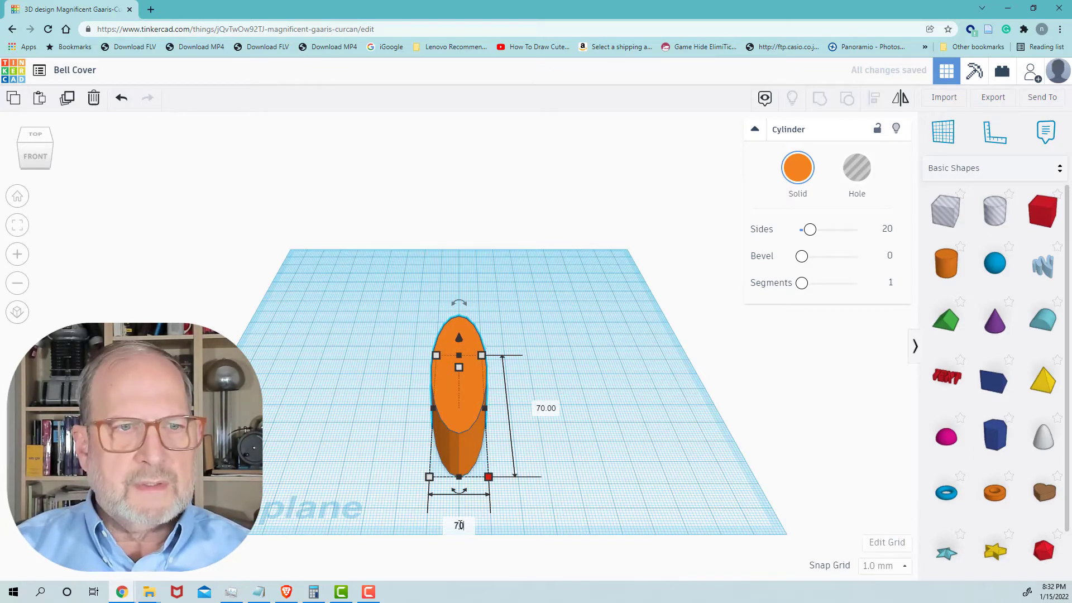
{"action": "key", "text": "Return"}
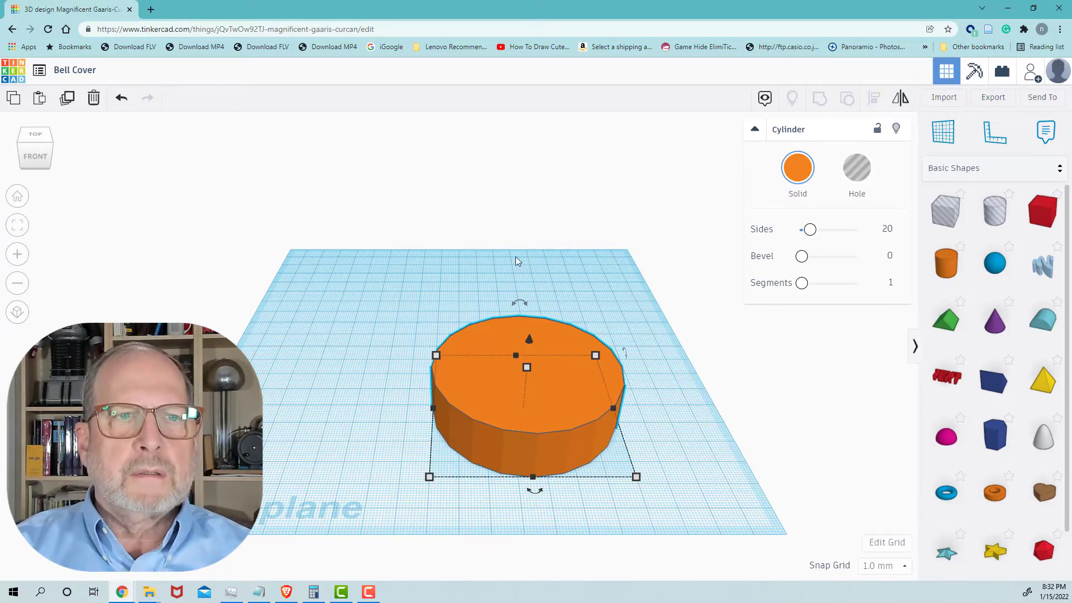
Set the cylinder's height to 24 mm and its number of sides to 35
{"action": "left_click_drag", "start_coordinate": [517, 258], "coordinate": [493, 234], "text": "ctrl"}
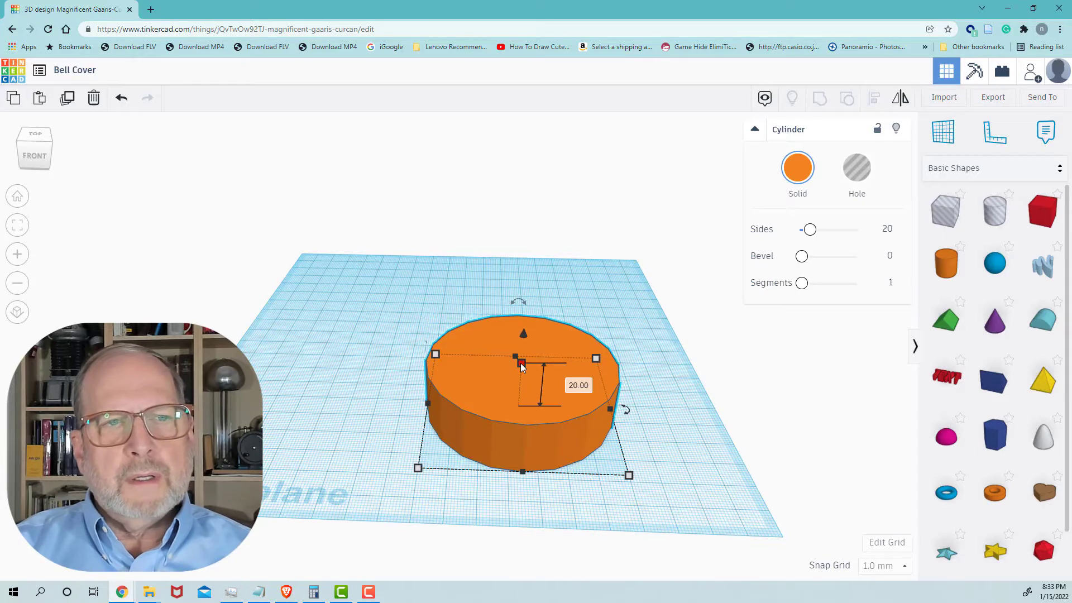
{"action": "left_click", "coordinate": [578, 389]}
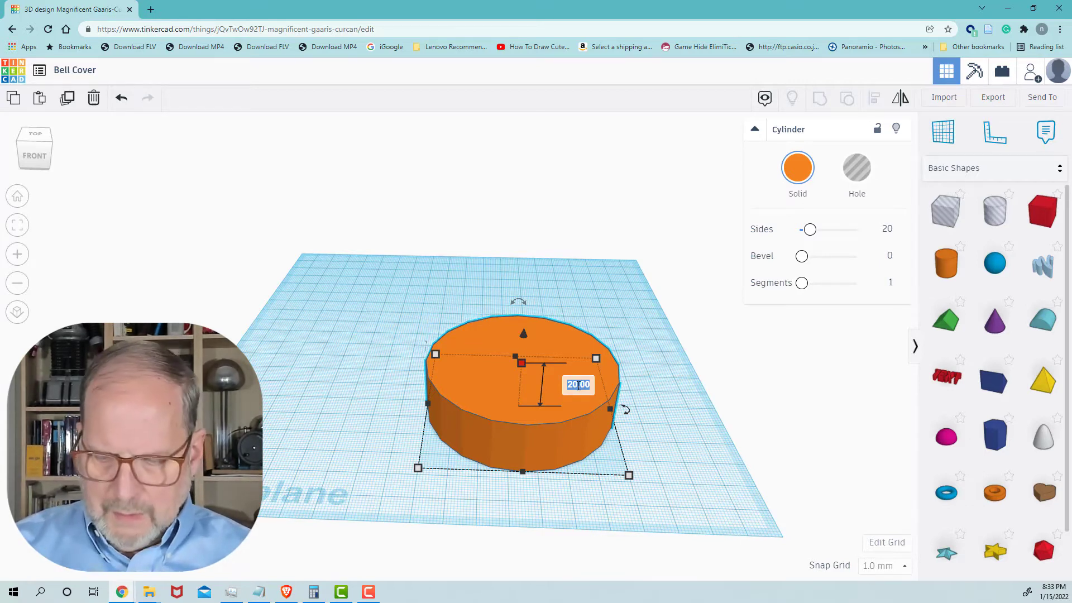
{"action": "type", "text": "2"}
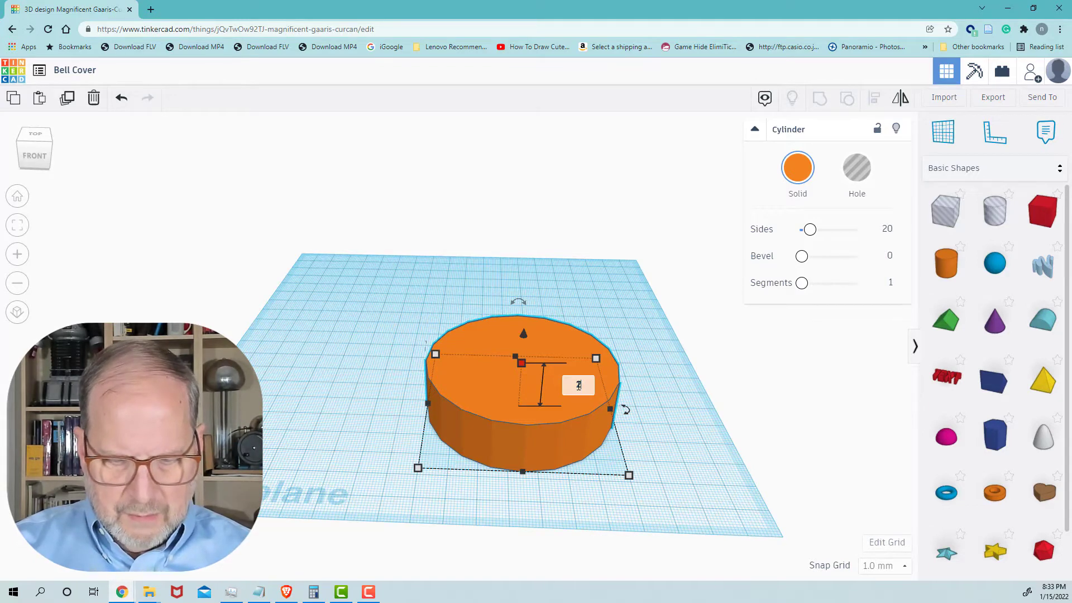
{"action": "type", "text": "4"}
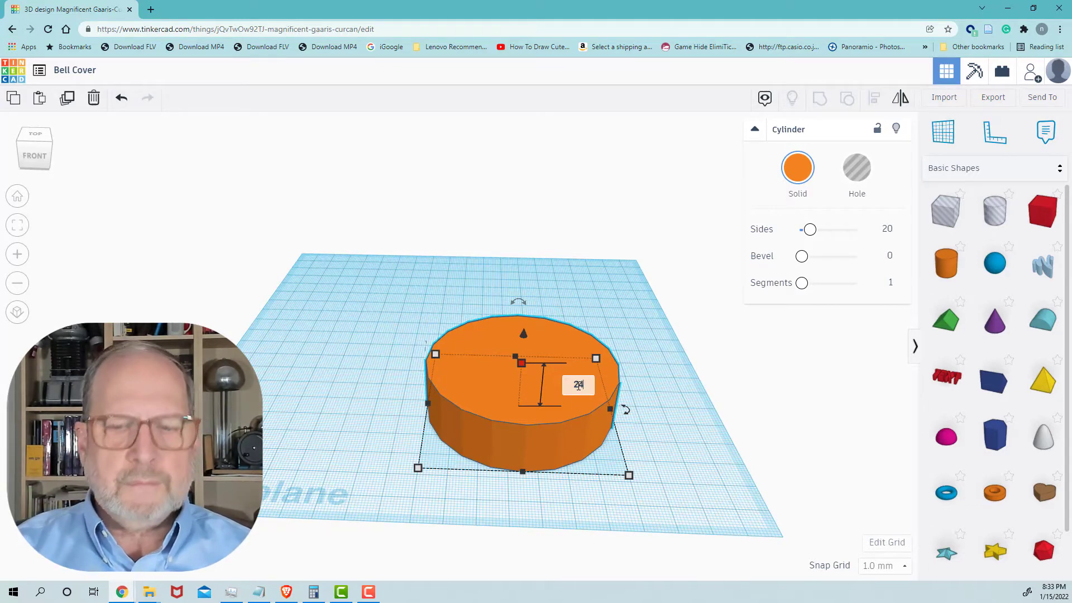
{"action": "key", "text": "Return"}
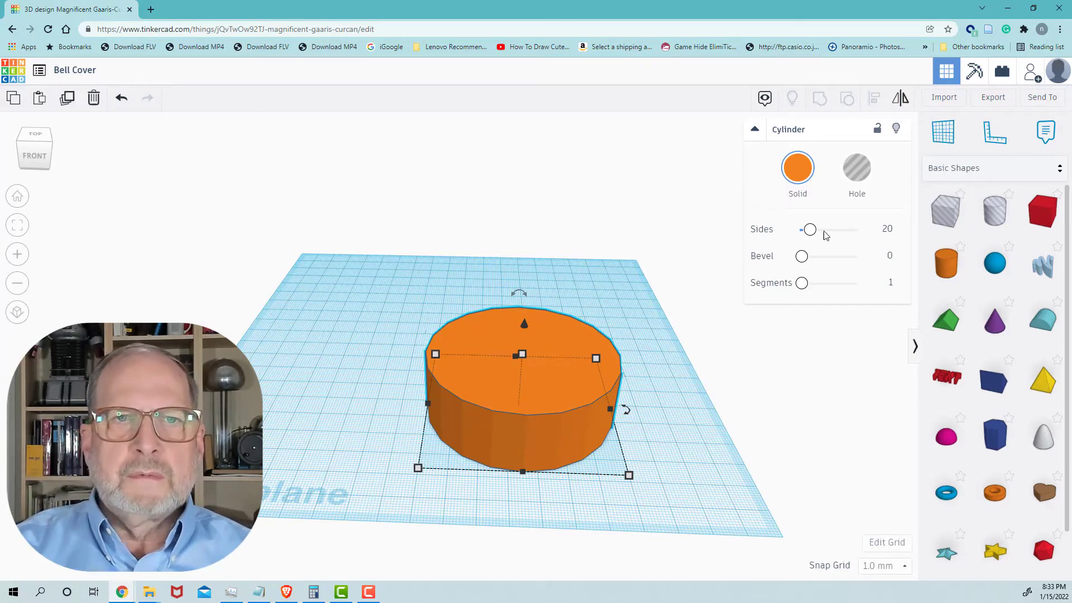
{"action": "left_click_drag", "start_coordinate": [810, 230], "coordinate": [828, 233]}
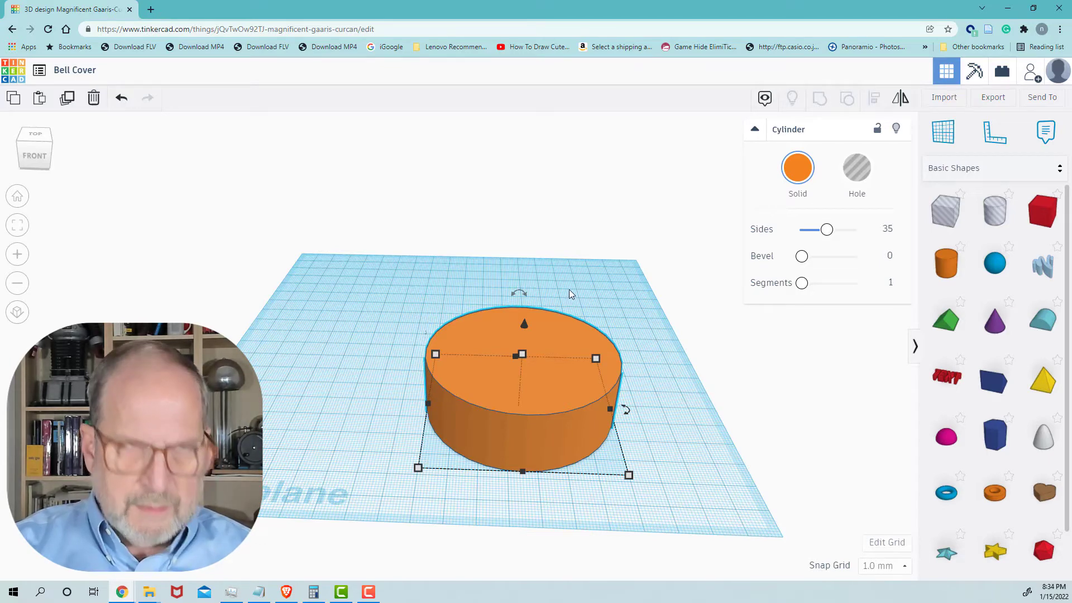
Lower the cylinder vertically so its base sinks a few millimetres below the workplane
{"action": "right_click_drag", "start_coordinate": [570, 295], "coordinate": [574, 256]}
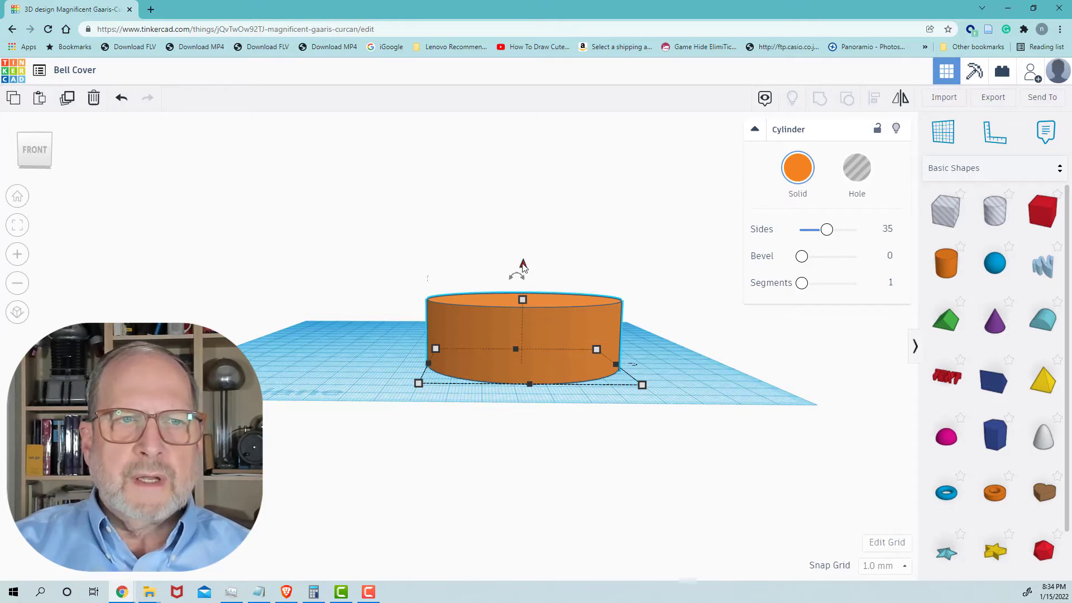
{"action": "left_click_drag", "start_coordinate": [523, 264], "coordinate": [524, 272]}
{"action": "left_click_drag", "start_coordinate": [525, 277], "coordinate": [526, 275]}
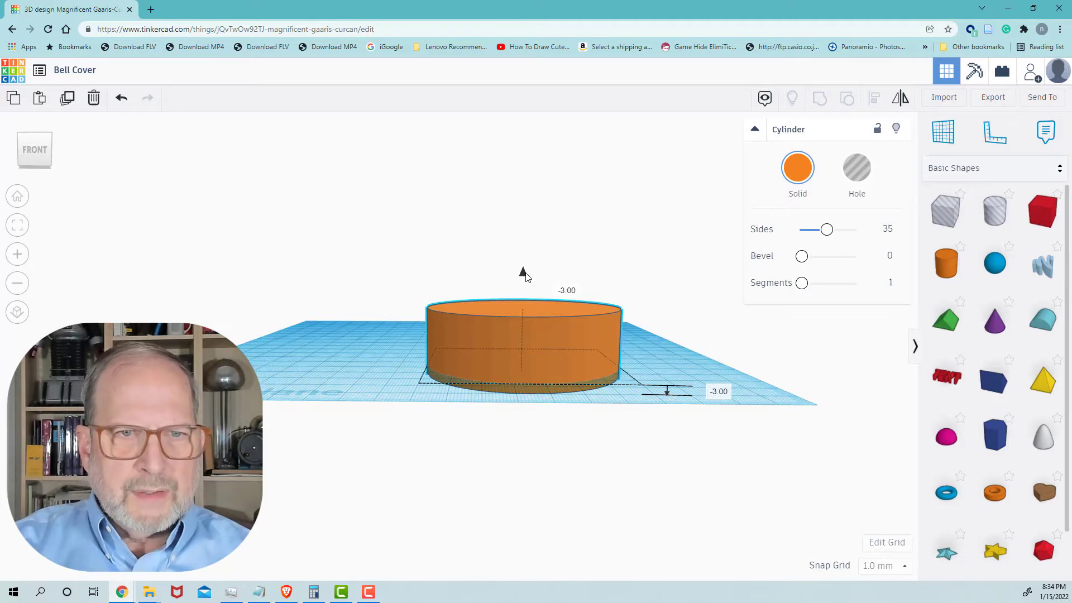
{"action": "left_click_drag", "start_coordinate": [527, 273], "coordinate": [529, 276]}
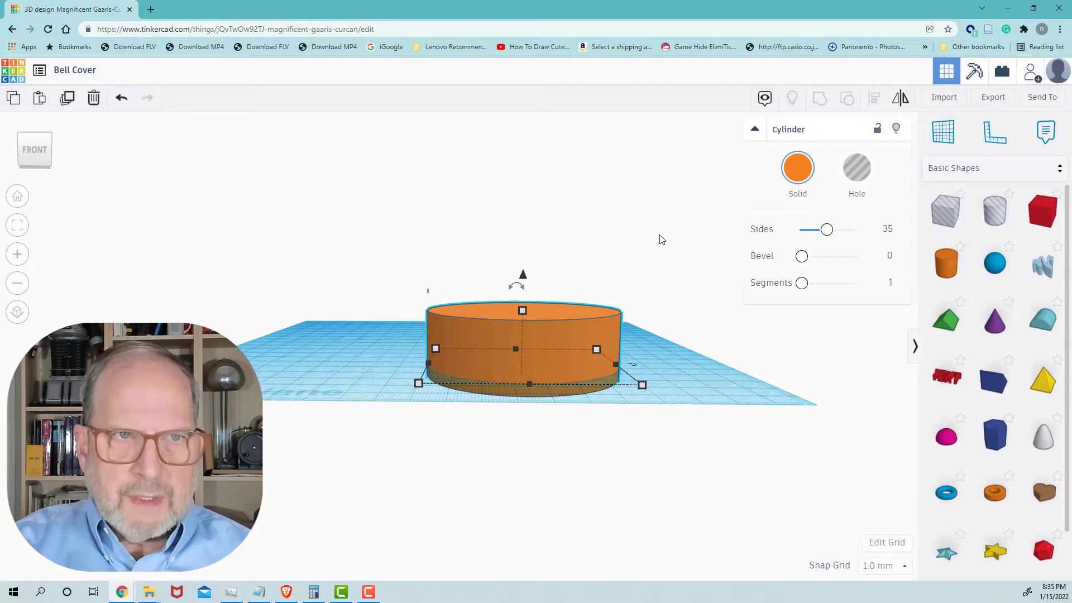
Nudge the cylinder left and back to bring it closer to the centre of the workplane
{"action": "right_click_drag", "start_coordinate": [660, 239], "coordinate": [664, 324]}
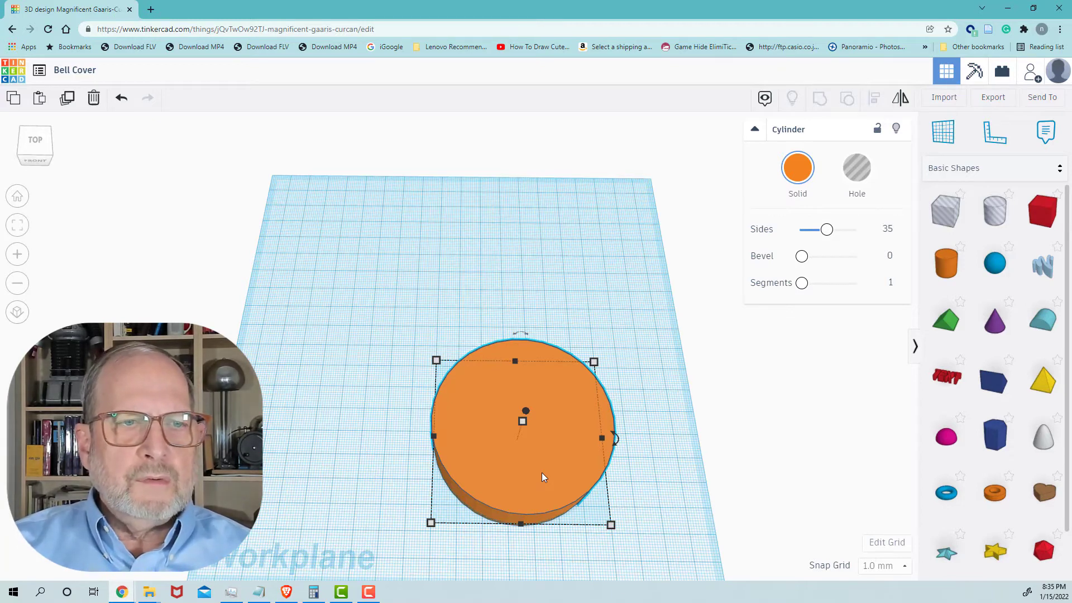
{"action": "key", "text": "Left"}
{"action": "key", "text": "Left"}
{"action": "key", "text": "Left"}
{"action": "key", "text": "Left"}
{"action": "key", "text": "Left"}
{"action": "key", "text": "Left"}
{"action": "key", "text": "Left"}
{"action": "key", "text": "Left"}
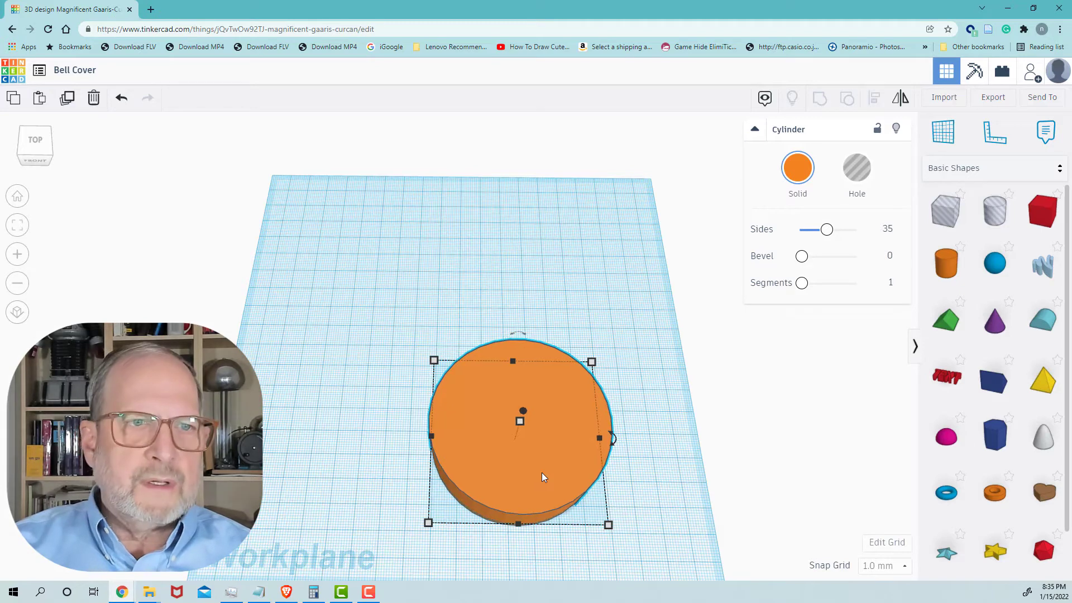
{"action": "key", "text": "Left"}
{"action": "key", "text": "Left"}
{"action": "key", "text": "Left"}
{"action": "key", "text": "Left"}
{"action": "key", "text": "Left"}
{"action": "key", "text": "Left"}
{"action": "key", "text": "Left"}
{"action": "key", "text": "Left"}
{"action": "key", "text": "Left"}
{"action": "key", "text": "Left"}
{"action": "key", "text": "Left"}
{"action": "key", "text": "Left"}
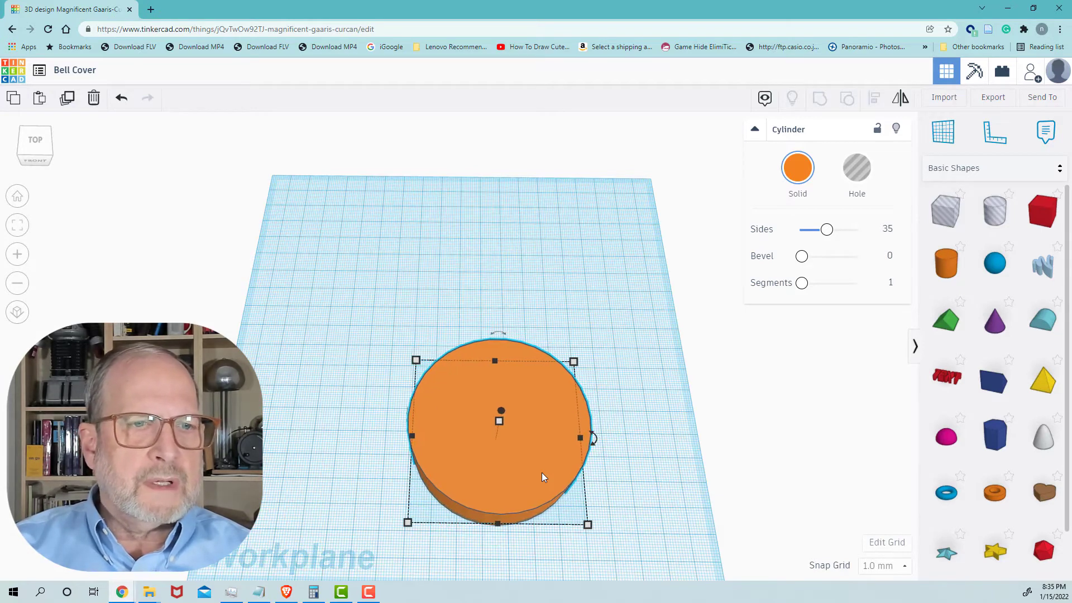
{"action": "key", "text": "Left"}
{"action": "key", "text": "Left"}
{"action": "key", "text": "Left"}
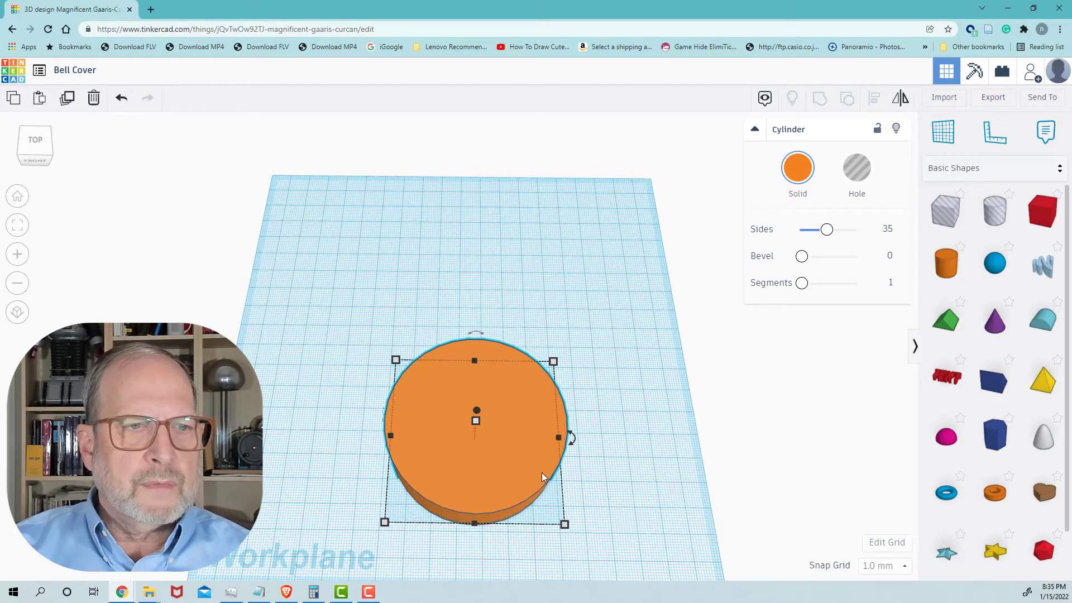
{"action": "key", "text": "Up"}
{"action": "key", "text": "Up"}
{"action": "key", "text": "Up"}
{"action": "key", "text": "Up"}
{"action": "key", "text": "Up"}
{"action": "key", "text": "Up"}
{"action": "key", "text": "Up"}
{"action": "key", "text": "Up"}
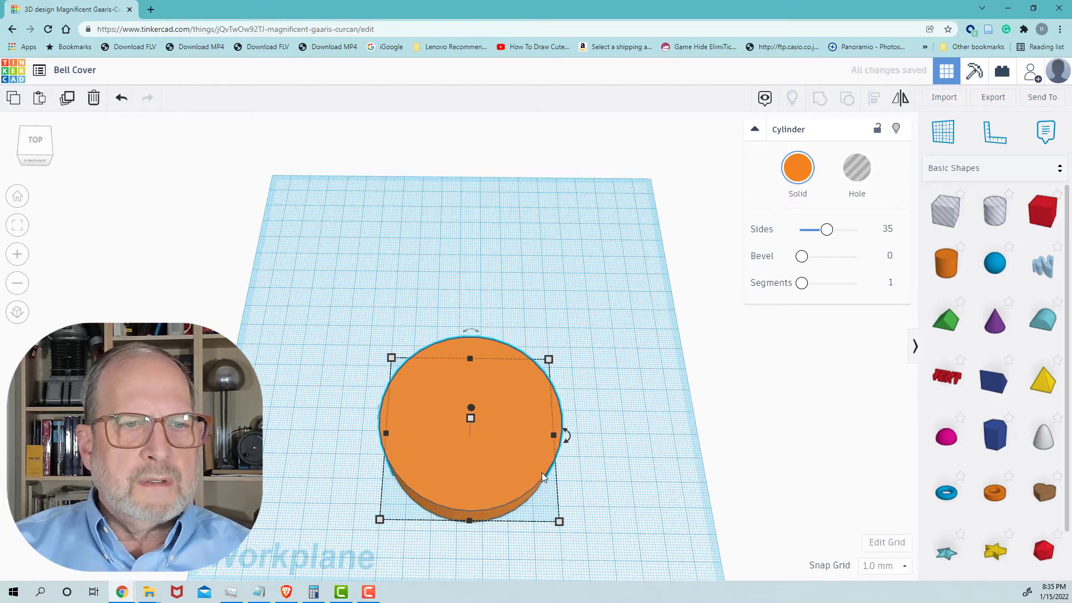
{"action": "key", "text": "Up"}
{"action": "key", "text": "Up"}
{"action": "key", "text": "Up"}
{"action": "key", "text": "Up"}
{"action": "key", "text": "Up"}
{"action": "key", "text": "Up"}
{"action": "key", "text": "Up"}
{"action": "key", "text": "Up"}
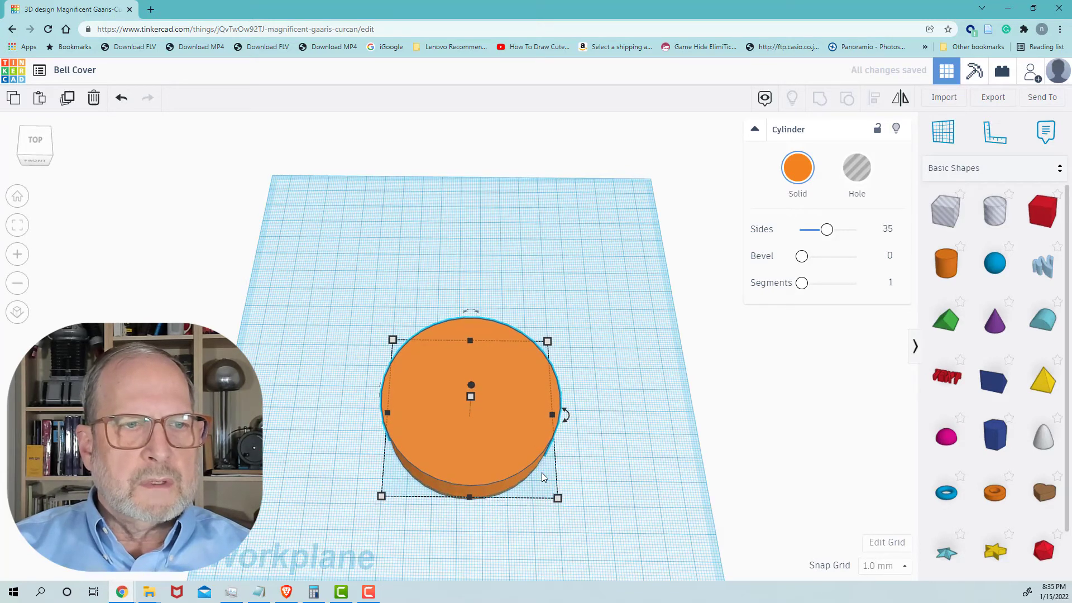
{"action": "key", "text": "Up"}
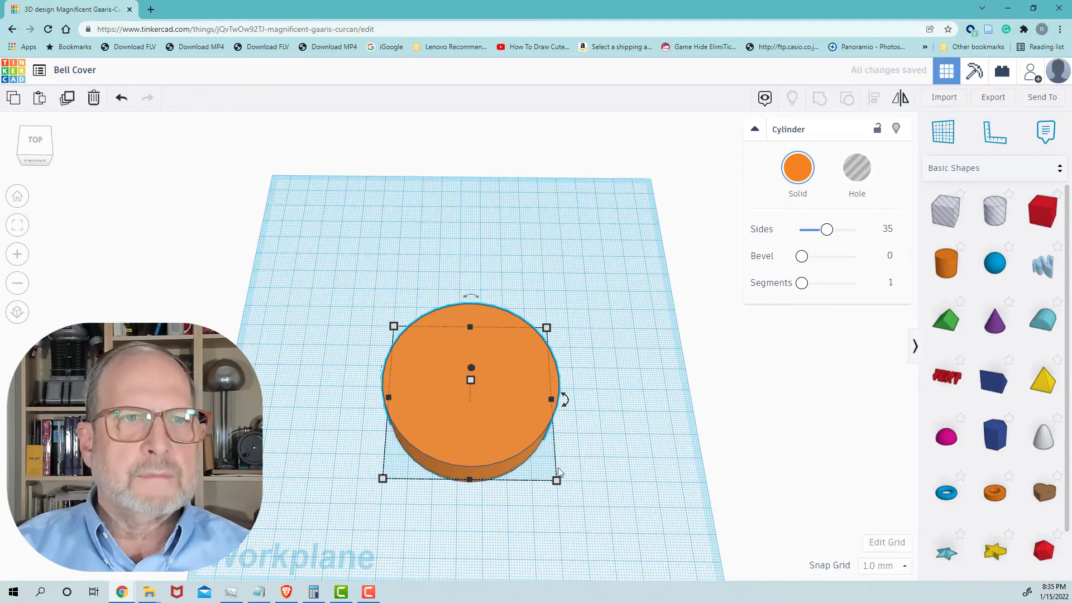
Change the cylinder's solid colour from the presets to the medium blue
{"action": "mouse_move", "coordinate": [631, 345]}
{"action": "right_mouse_down"}
{"action": "mouse_move", "coordinate": [627, 302]}
{"action": "mouse_move", "coordinate": [634, 366]}
{"action": "right_mouse_up"}
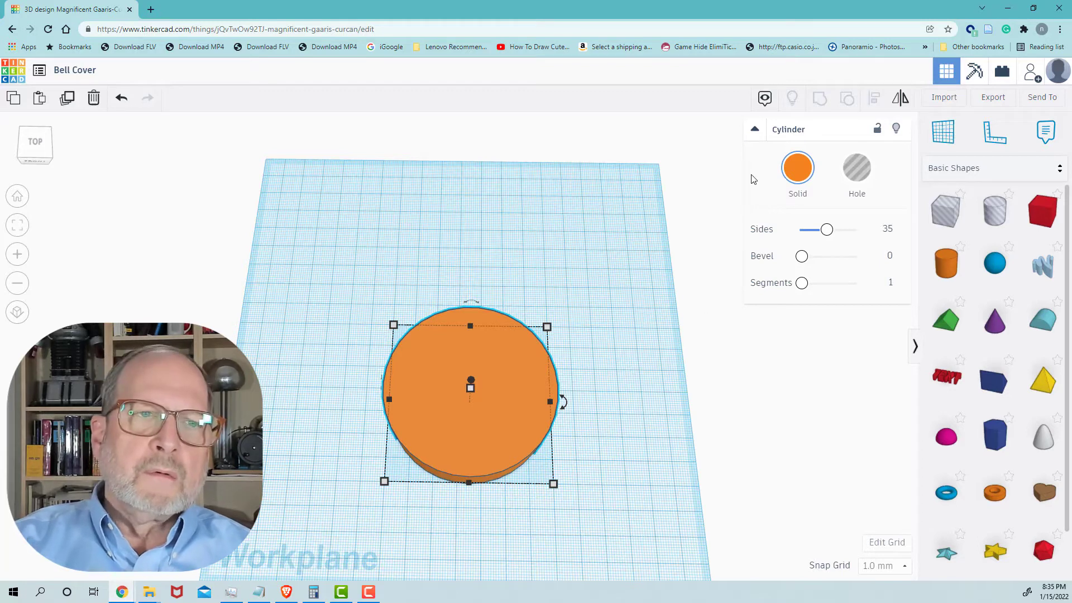
{"action": "left_click", "coordinate": [798, 171]}
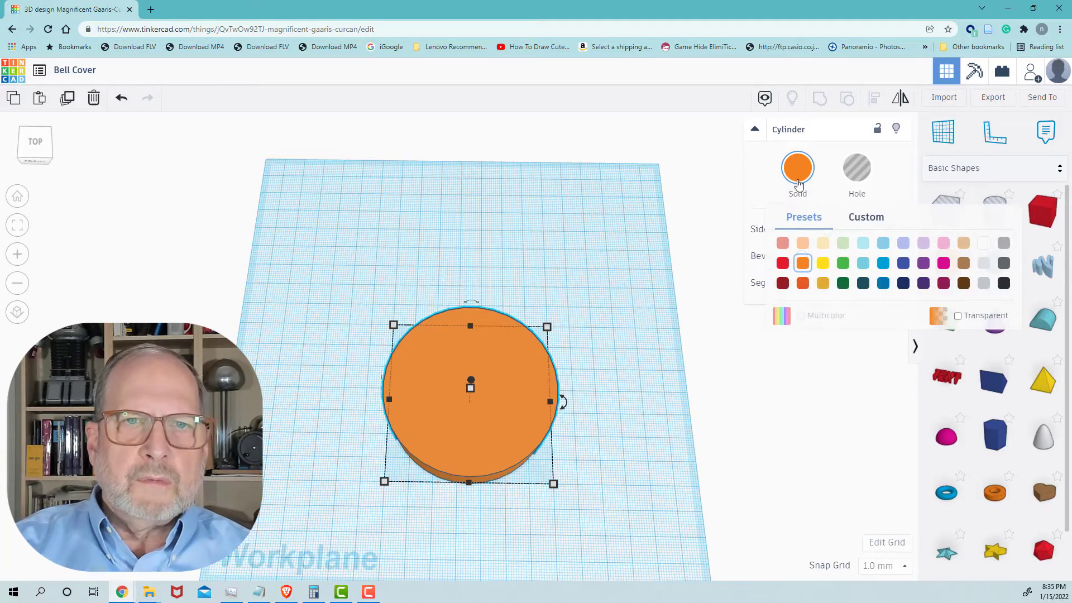
{"action": "left_click", "coordinate": [884, 264]}
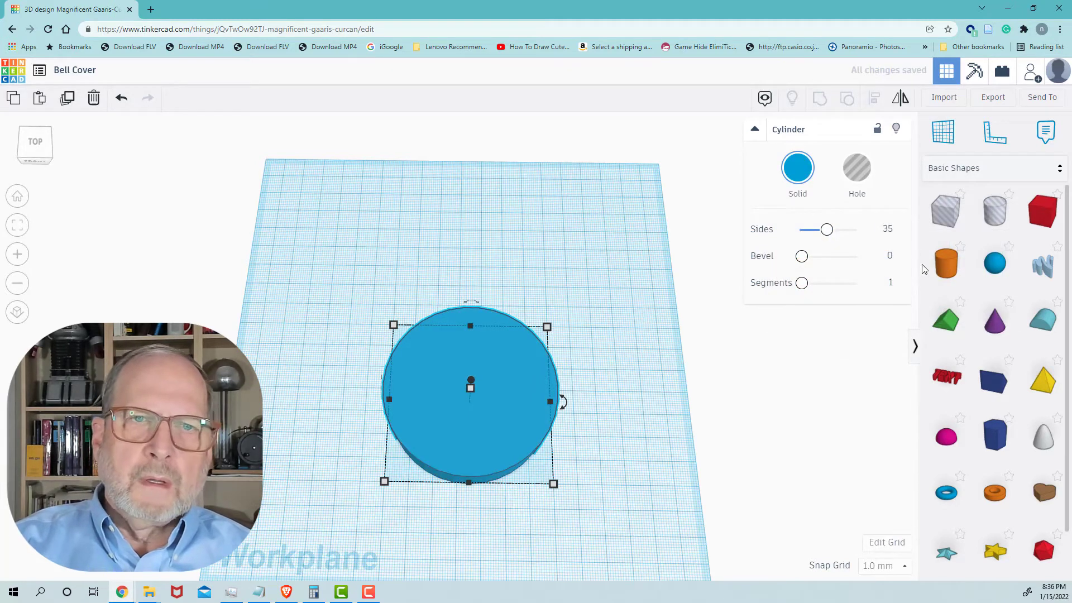
Add a second cylinder beside the blue one and set its width and length to 76 mm
{"action": "left_click_drag", "start_coordinate": [930, 270], "coordinate": [600, 351]}
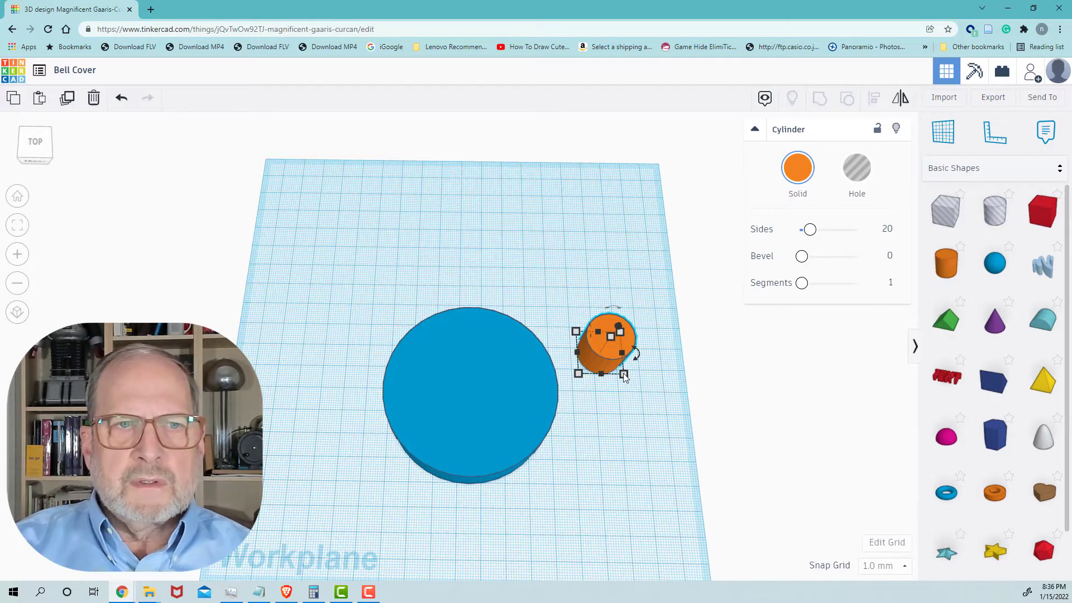
{"action": "mouse_move", "coordinate": [624, 377]}
{"action": "left_click", "coordinate": [605, 426]}
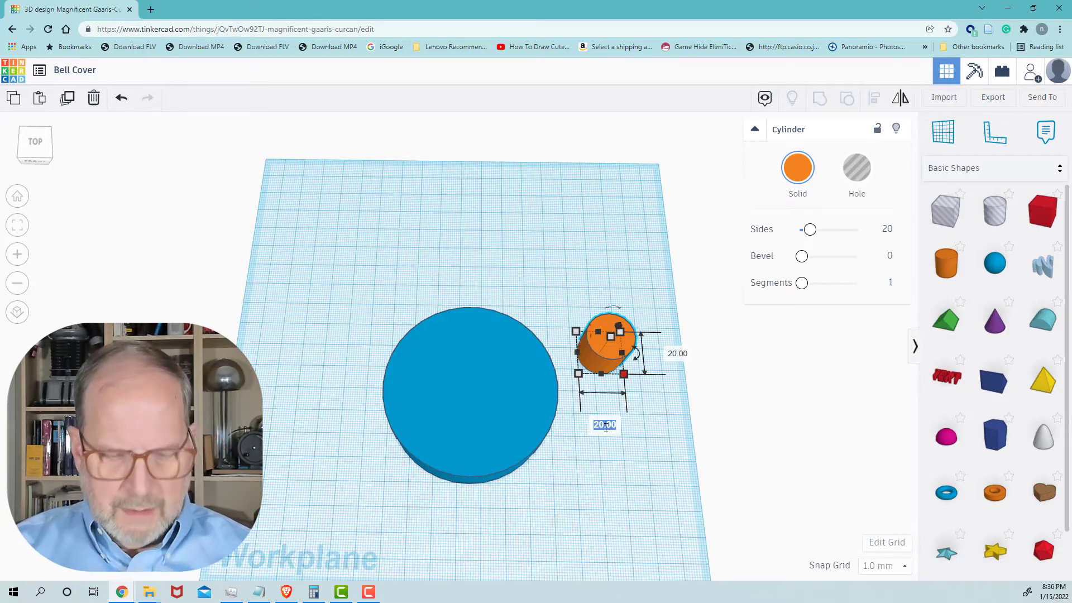
{"action": "type", "text": "76"}
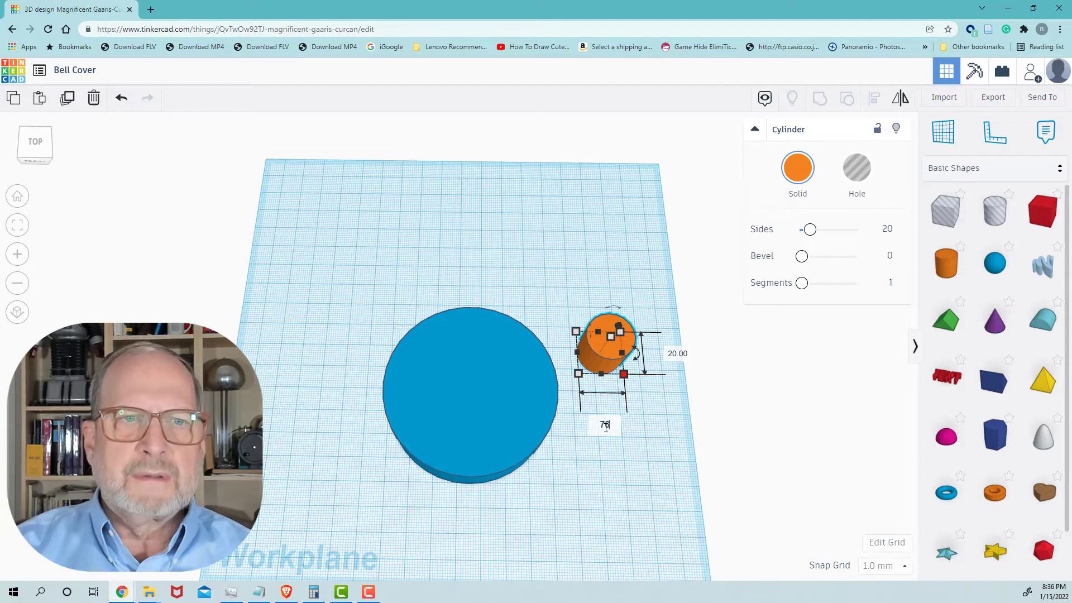
{"action": "key", "text": "Tab"}
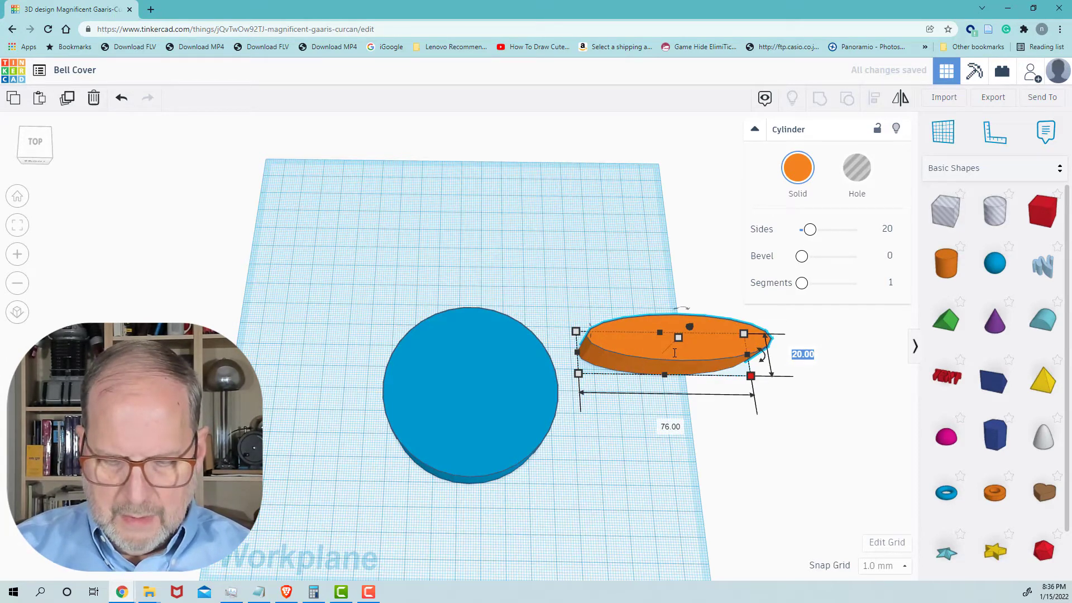
{"action": "type", "text": "7"}
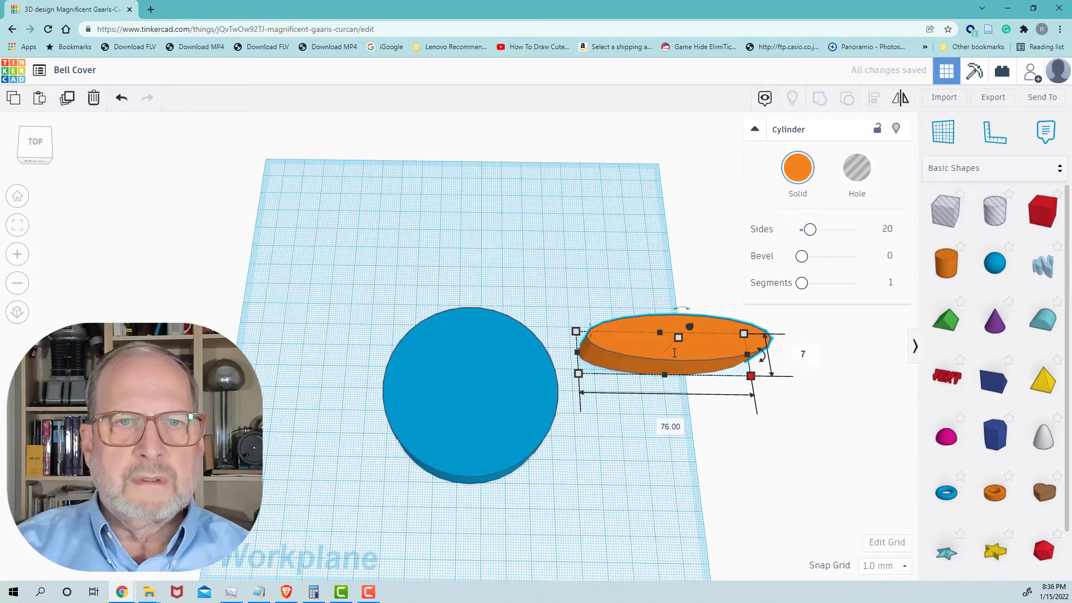
{"action": "type", "text": "6"}
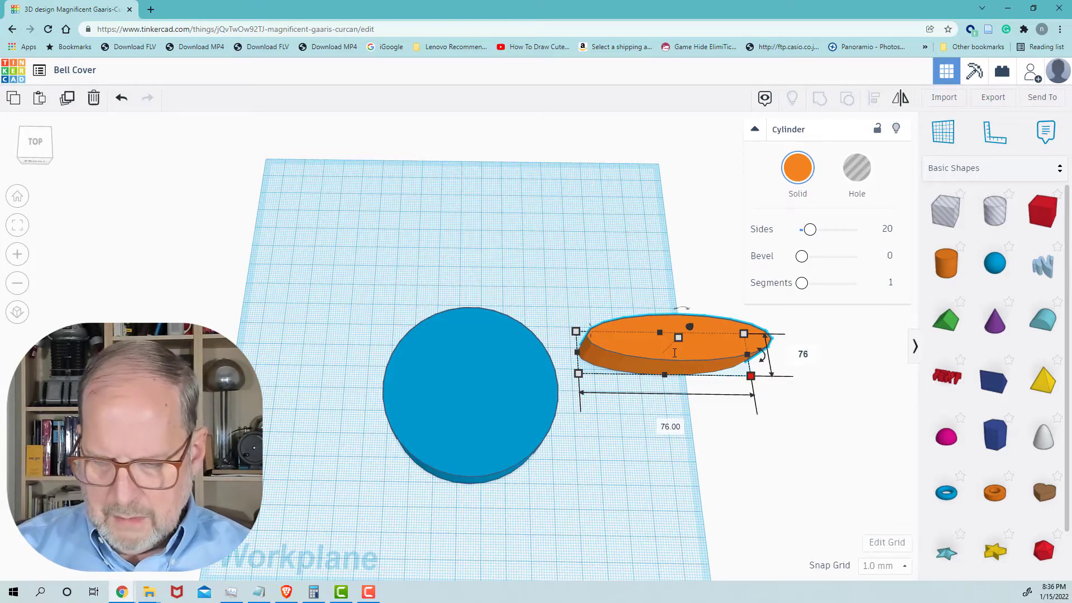
{"action": "key", "text": "Return"}
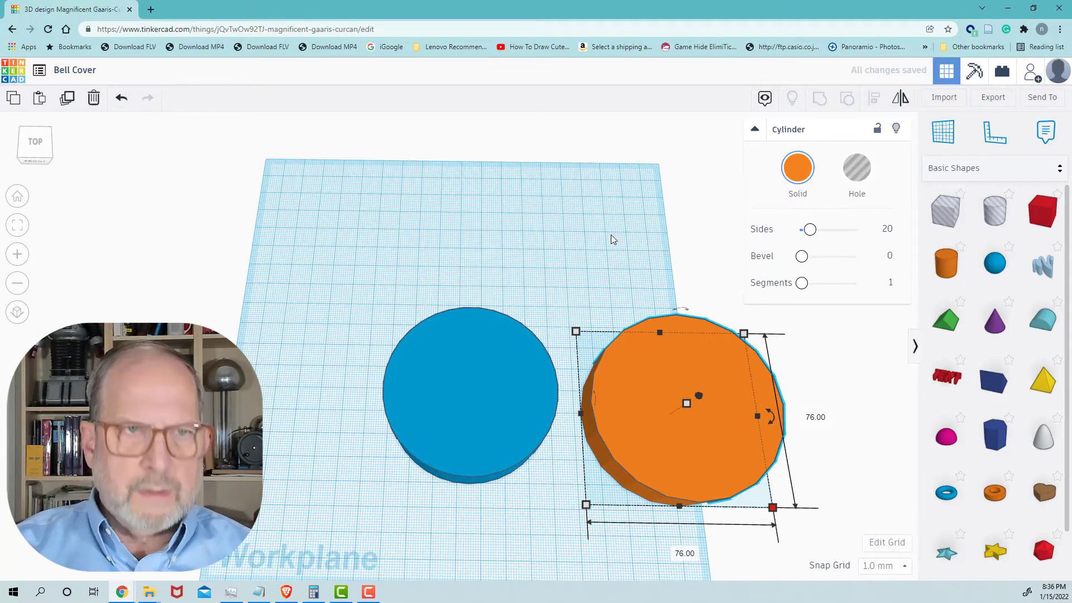
Set the orange cylinder's height to 23 mm and its number of sides to 64
{"action": "right_click_drag", "start_coordinate": [610, 238], "coordinate": [548, 137]}
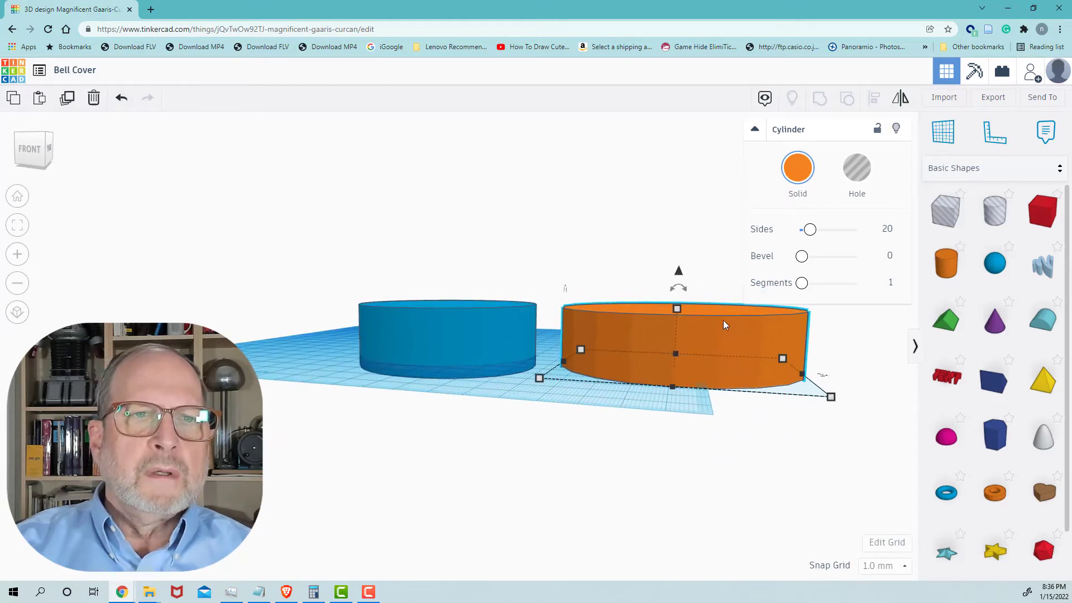
{"action": "mouse_move", "coordinate": [676, 310]}
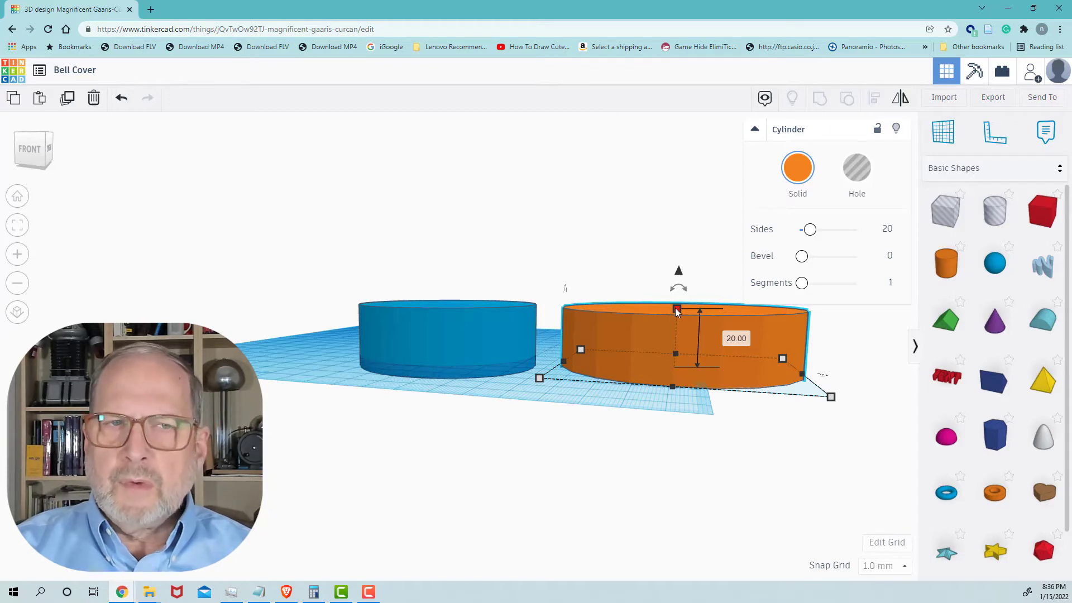
{"action": "left_click", "coordinate": [736, 339]}
{"action": "type", "text": "234"}
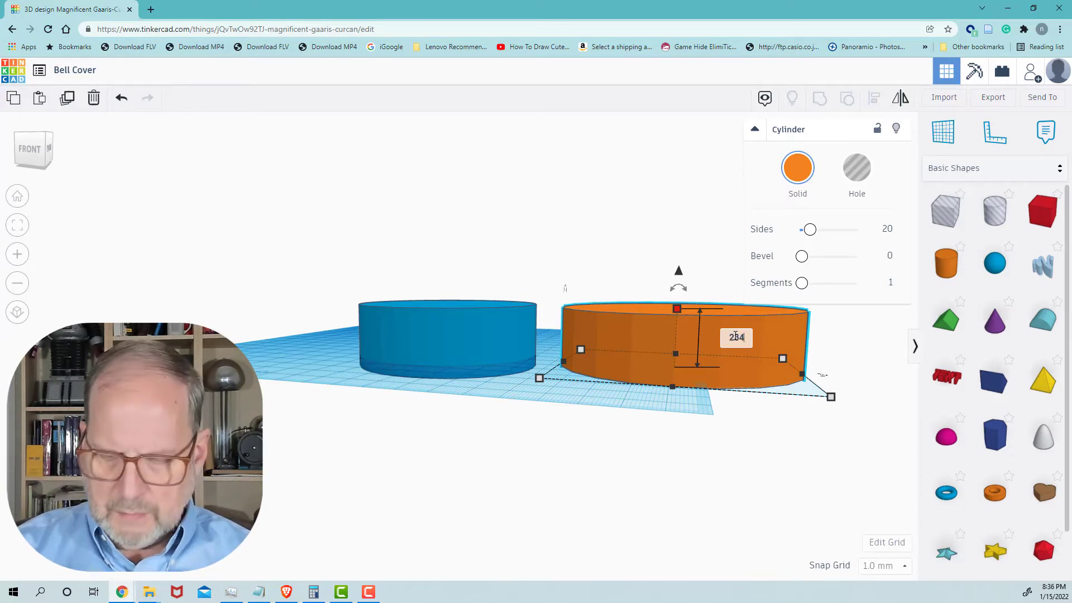
{"action": "key", "text": "BackSpace"}
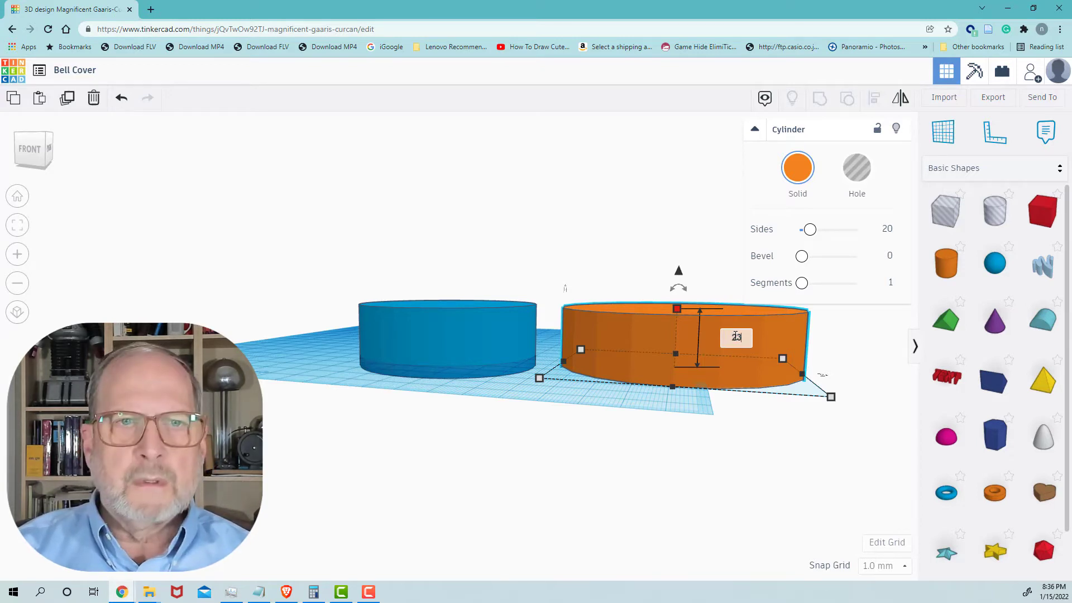
{"action": "key", "text": "Return"}
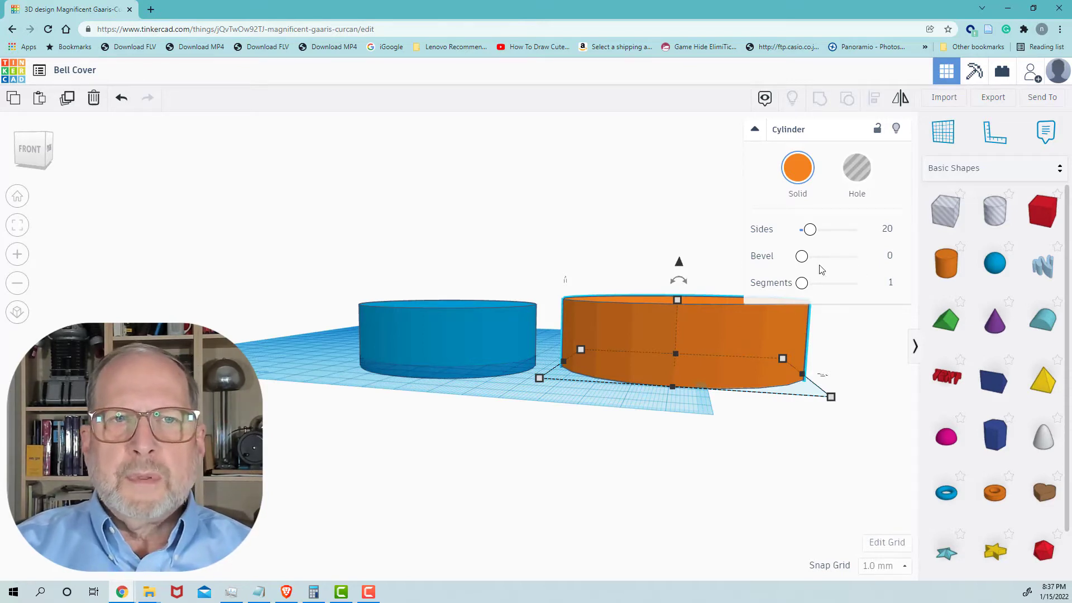
{"action": "left_click_drag", "start_coordinate": [810, 229], "coordinate": [859, 232]}
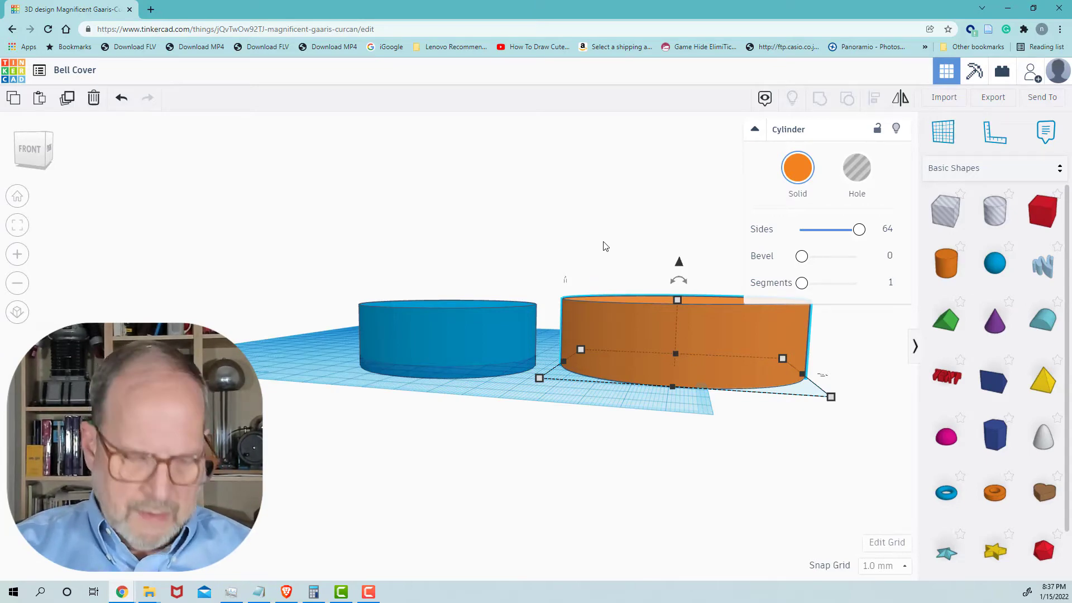
Move the orange cylinder across the workplane so that it partly overlaps the blue one
{"action": "right_click_drag", "start_coordinate": [596, 246], "coordinate": [622, 319]}
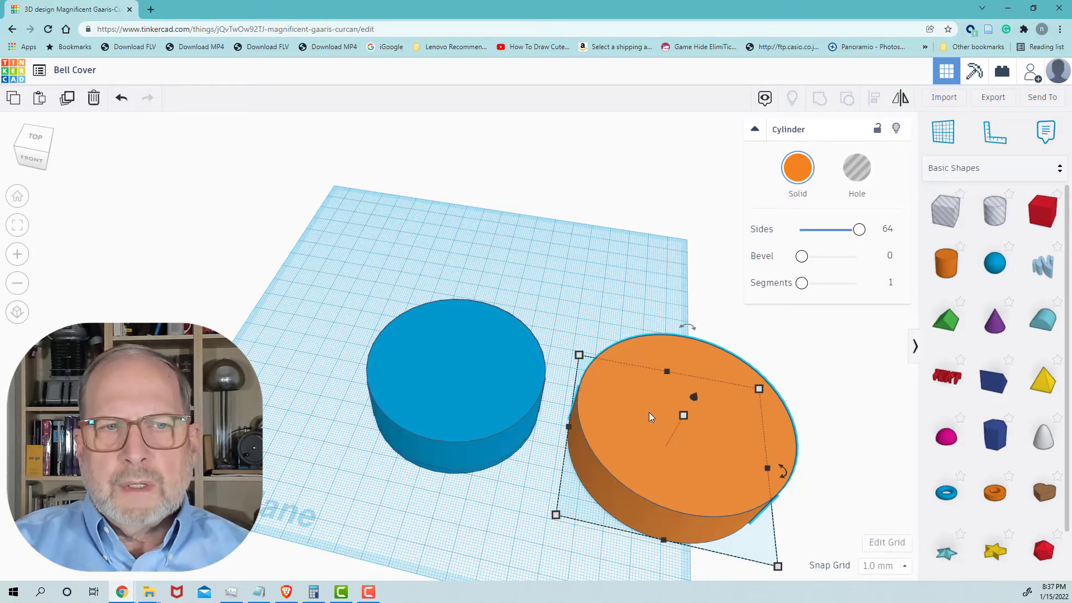
{"action": "left_click_drag", "start_coordinate": [649, 412], "coordinate": [517, 382]}
{"action": "left_click_drag", "start_coordinate": [511, 379], "coordinate": [515, 380]}
Align the blue and orange cylinders on their centres in both horizontal directions
{"action": "right_click_drag", "start_coordinate": [521, 236], "coordinate": [530, 279]}
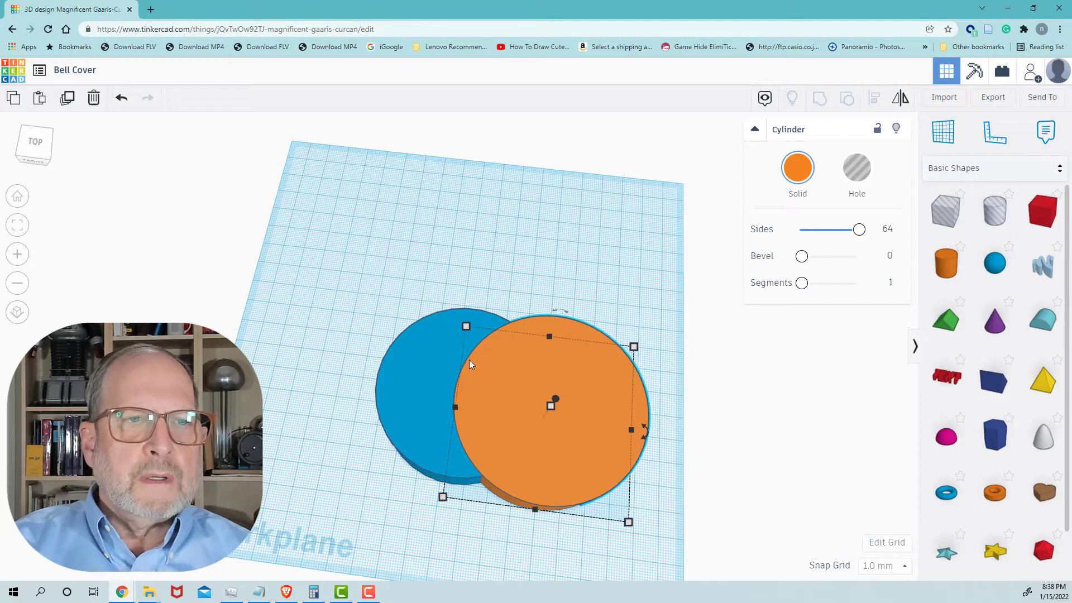
{"action": "left_click", "coordinate": [393, 360], "text": "shift"}
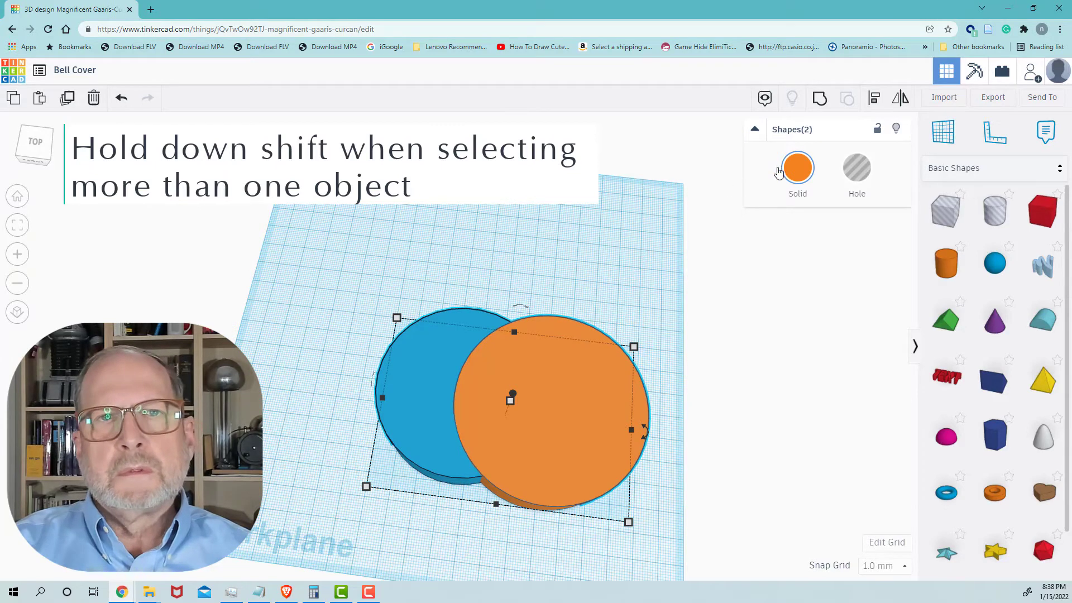
{"action": "left_click", "coordinate": [875, 99]}
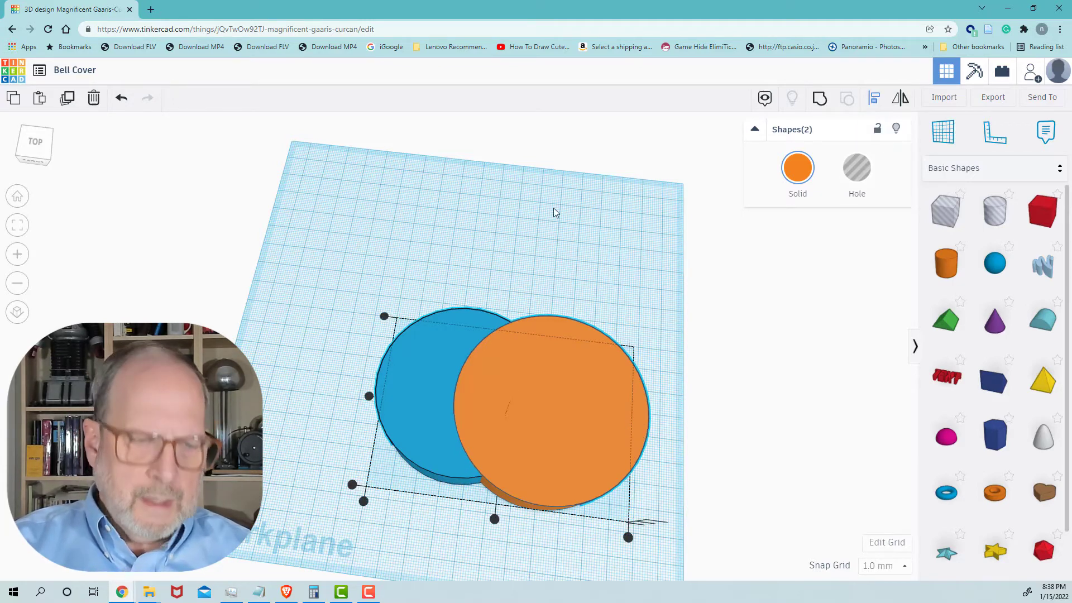
{"action": "right_click_drag", "start_coordinate": [512, 230], "coordinate": [534, 160]}
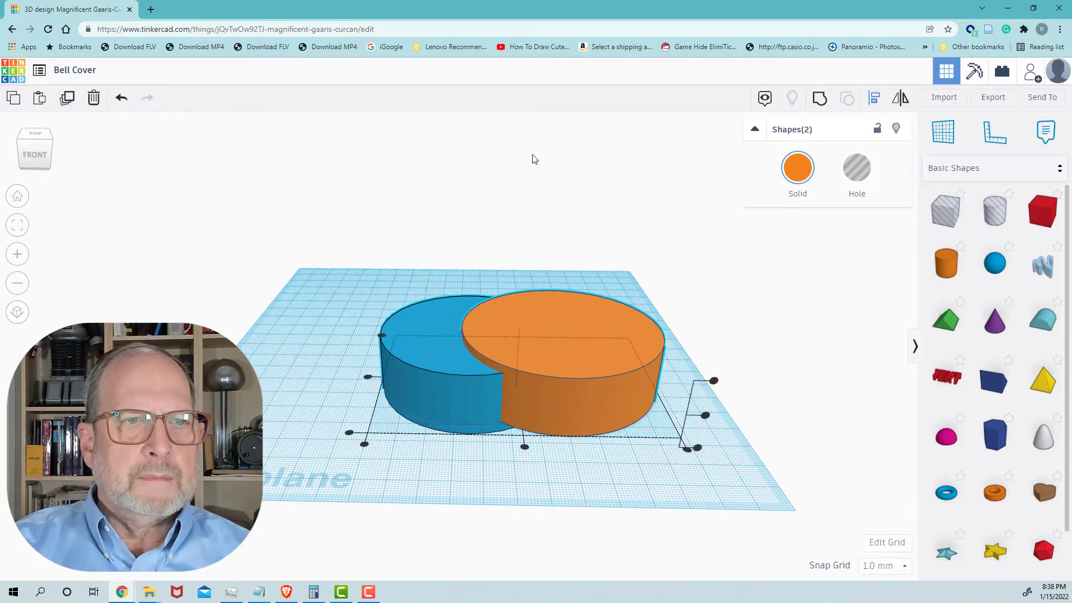
{"action": "right_click_drag", "start_coordinate": [531, 158], "coordinate": [531, 227]}
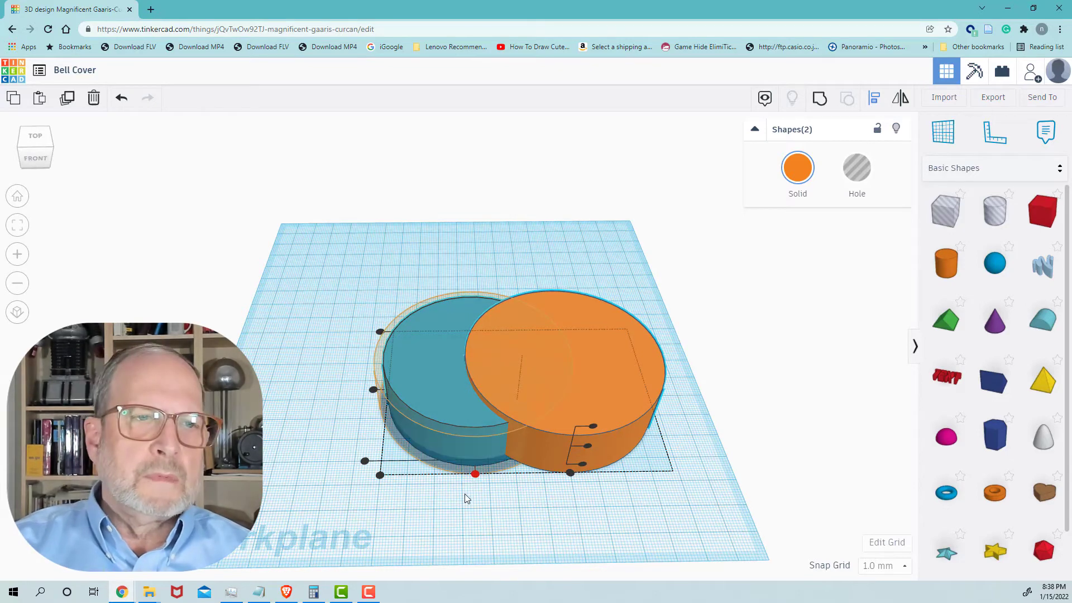
{"action": "right_click_drag", "start_coordinate": [478, 510], "coordinate": [475, 484]}
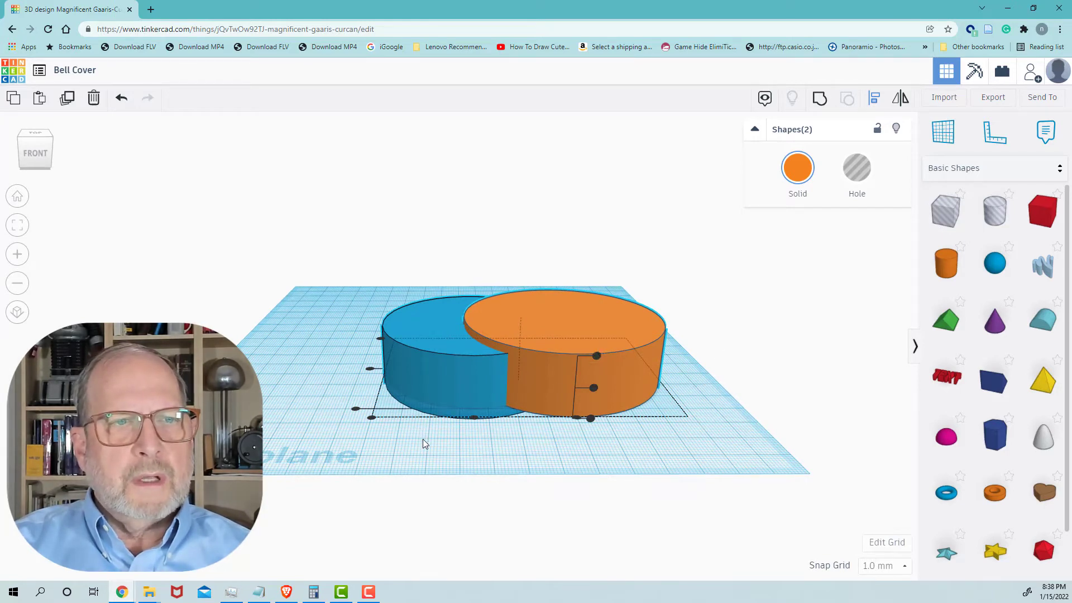
{"action": "left_click", "coordinate": [476, 420]}
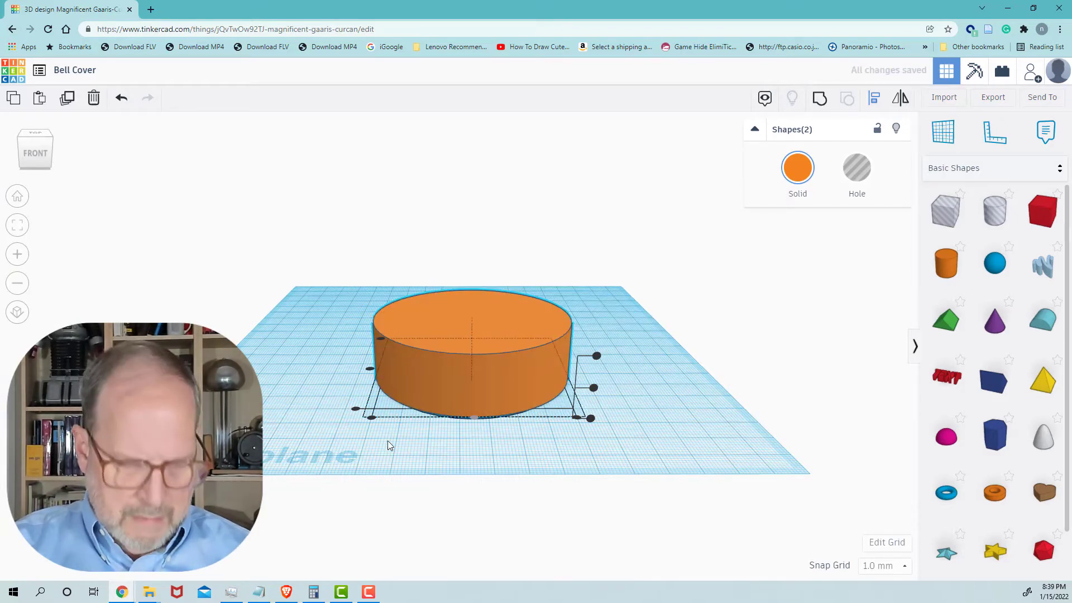
{"action": "right_click_drag", "start_coordinate": [315, 447], "coordinate": [623, 459]}
{"action": "key", "text": "l"}
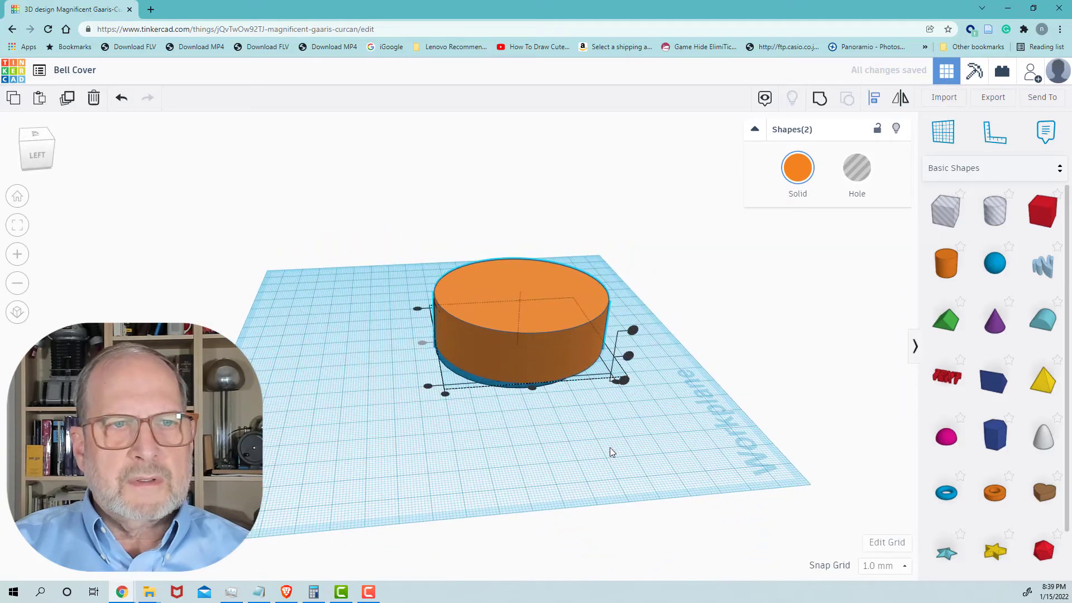
{"action": "left_click", "coordinate": [532, 389]}
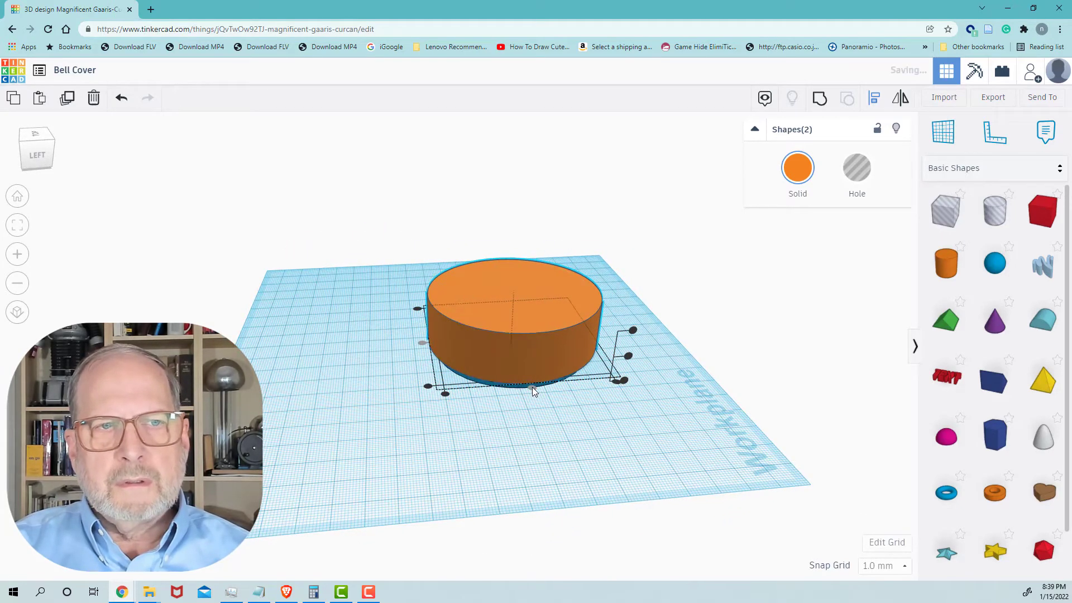
{"action": "right_click_drag", "start_coordinate": [665, 410], "coordinate": [446, 162]}
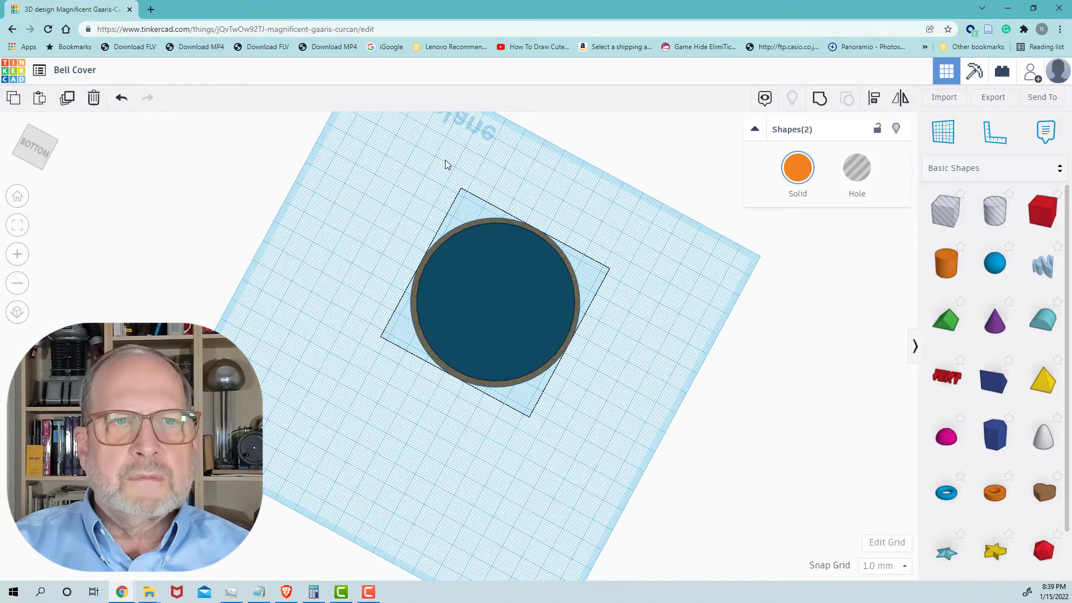
{"action": "right_click_drag", "start_coordinate": [445, 162], "coordinate": [448, 408]}
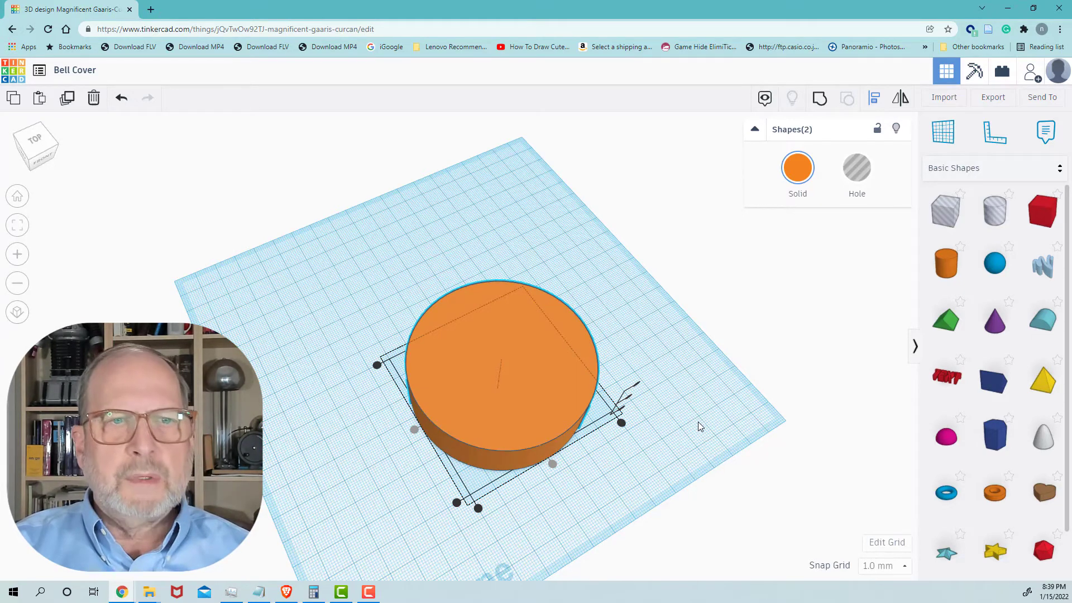
{"action": "right_click_drag", "start_coordinate": [696, 426], "coordinate": [628, 224]}
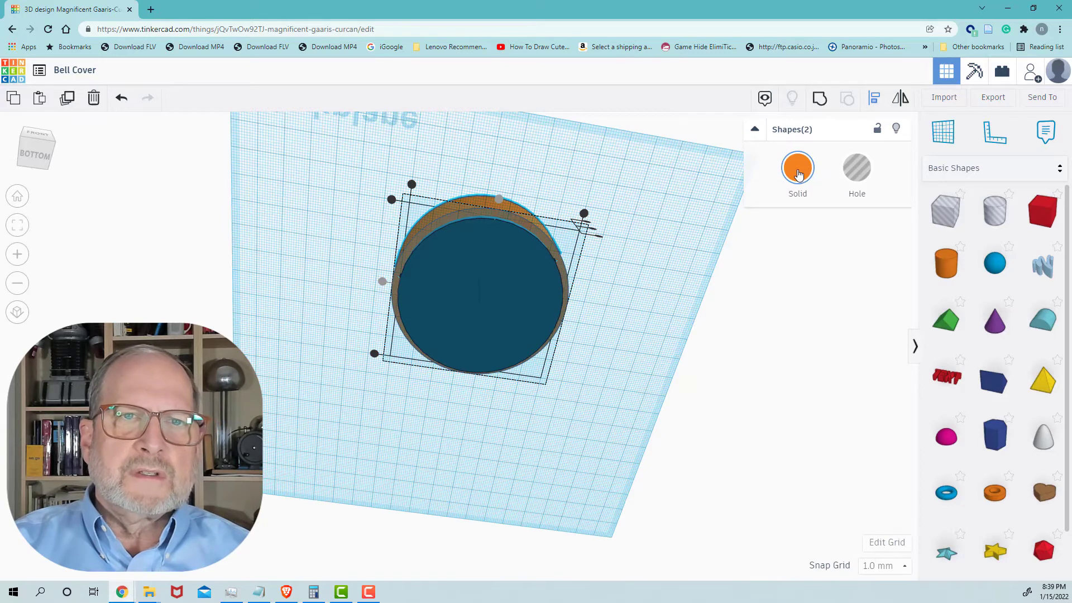
{"action": "left_click", "coordinate": [864, 170]}
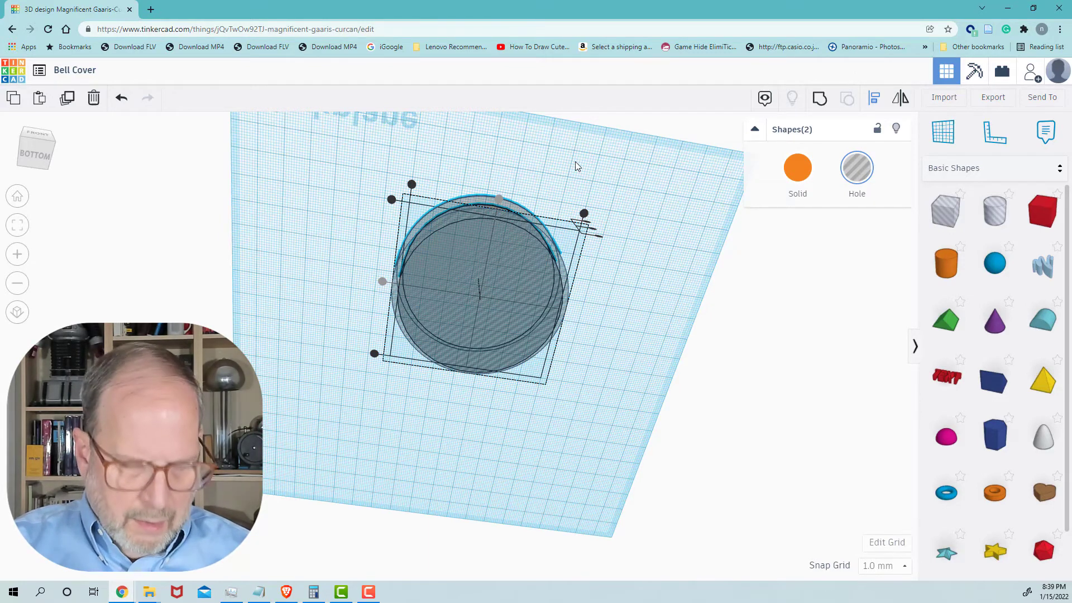
{"action": "right_click_drag", "start_coordinate": [570, 162], "coordinate": [558, 335]}
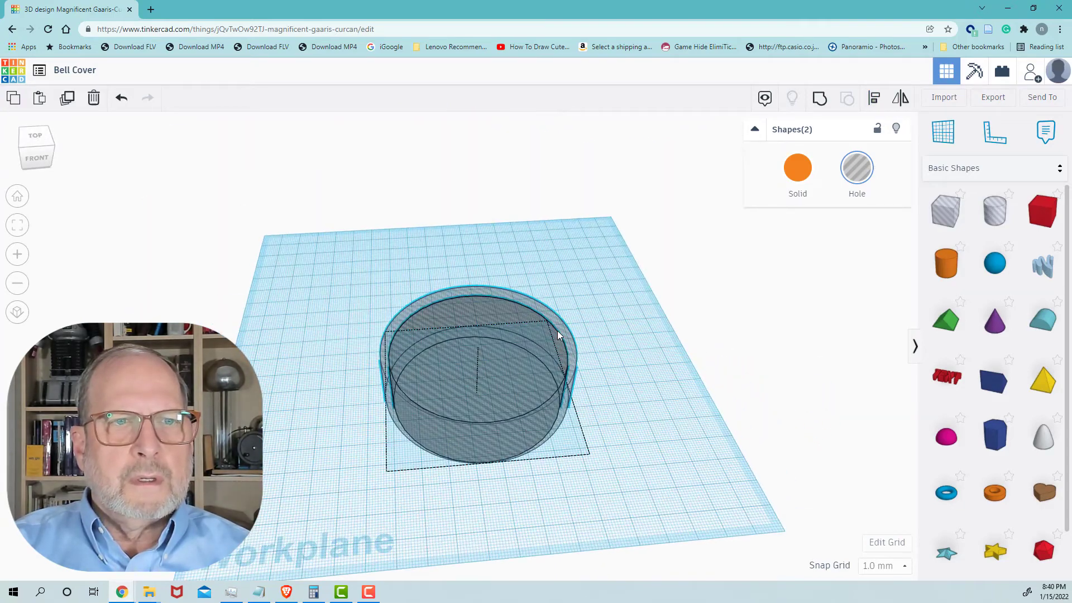
{"action": "key", "text": "l"}
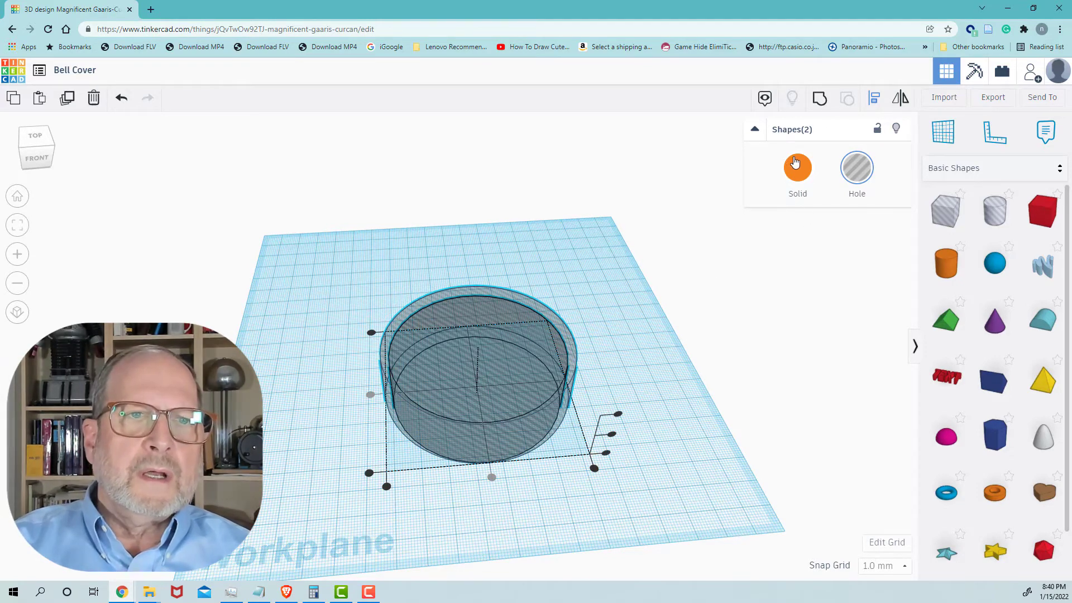
{"action": "left_click", "coordinate": [797, 168]}
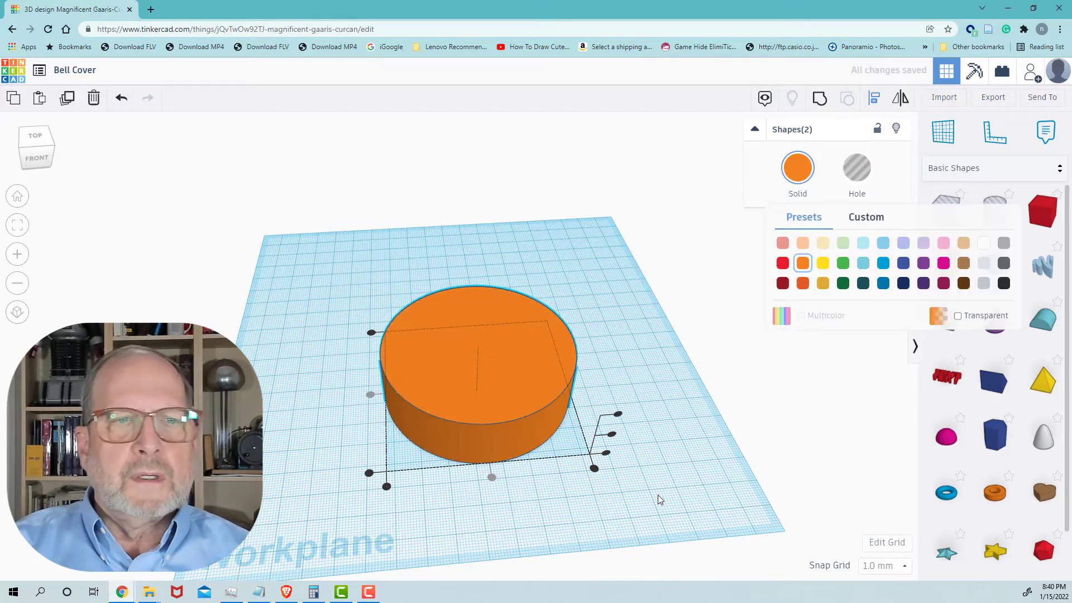
Turn only the blue inner cylinder into a hole, leaving the orange cylinder solid
{"action": "right_click_drag", "start_coordinate": [663, 490], "coordinate": [550, 491]}
{"action": "left_click", "coordinate": [600, 433]}
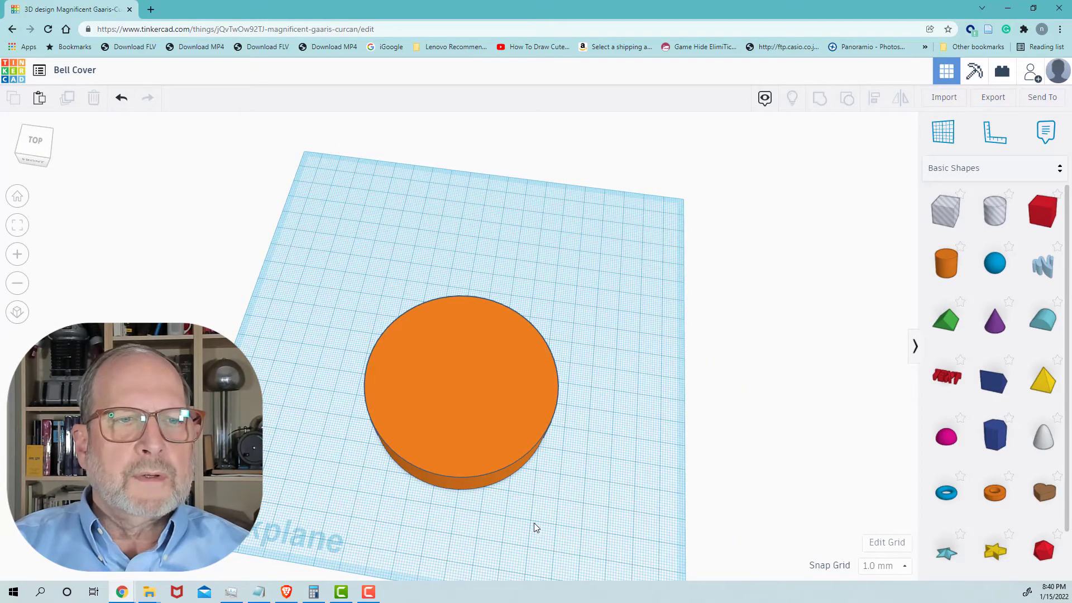
{"action": "right_click_drag", "start_coordinate": [538, 517], "coordinate": [566, 307]}
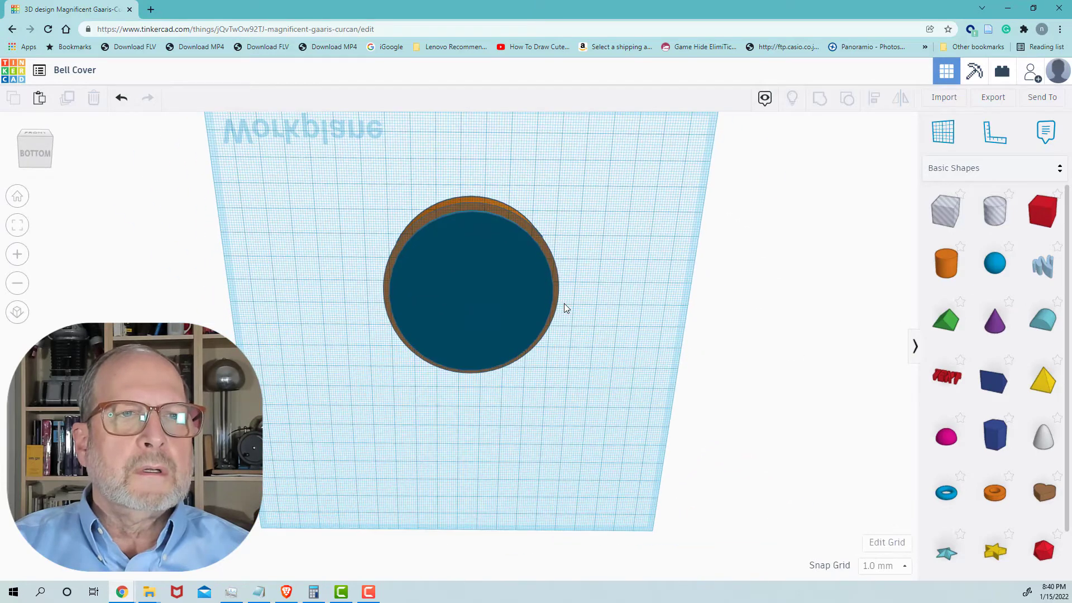
{"action": "left_click", "coordinate": [499, 271]}
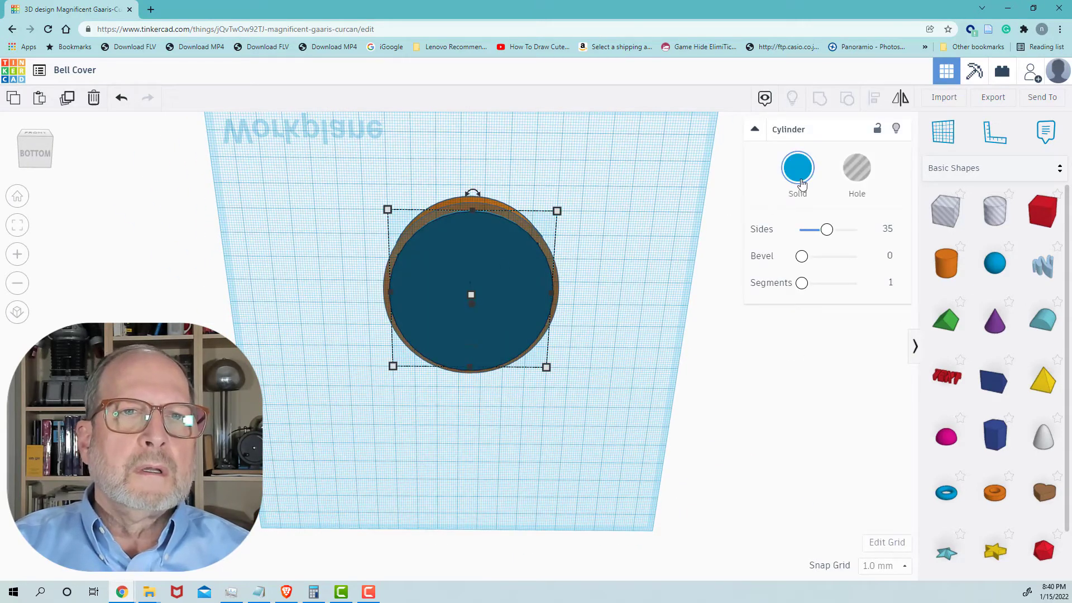
{"action": "left_click", "coordinate": [864, 167]}
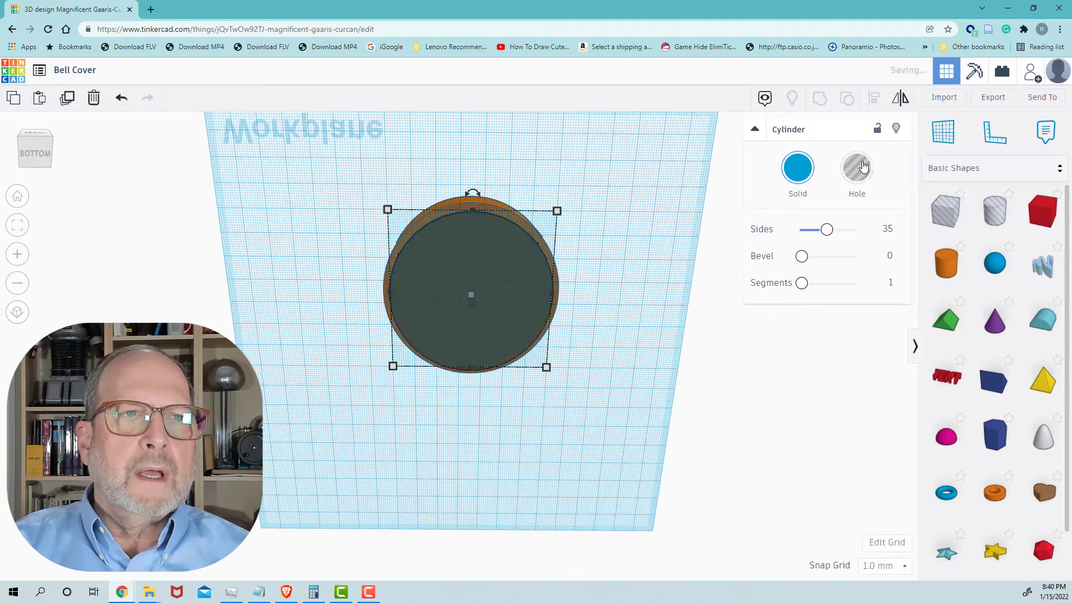
{"action": "right_click_drag", "start_coordinate": [549, 162], "coordinate": [528, 327]}
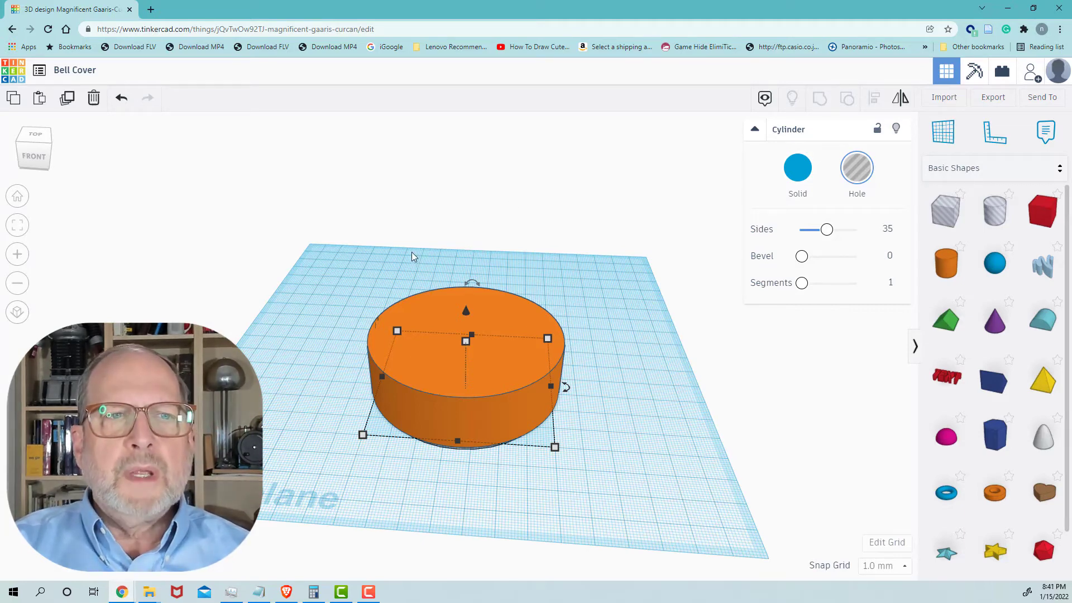
Add a solid red box to the workplane beside the orange cylinder and set its height to 23 mm
{"action": "right_click_drag", "start_coordinate": [400, 252], "coordinate": [398, 287]}
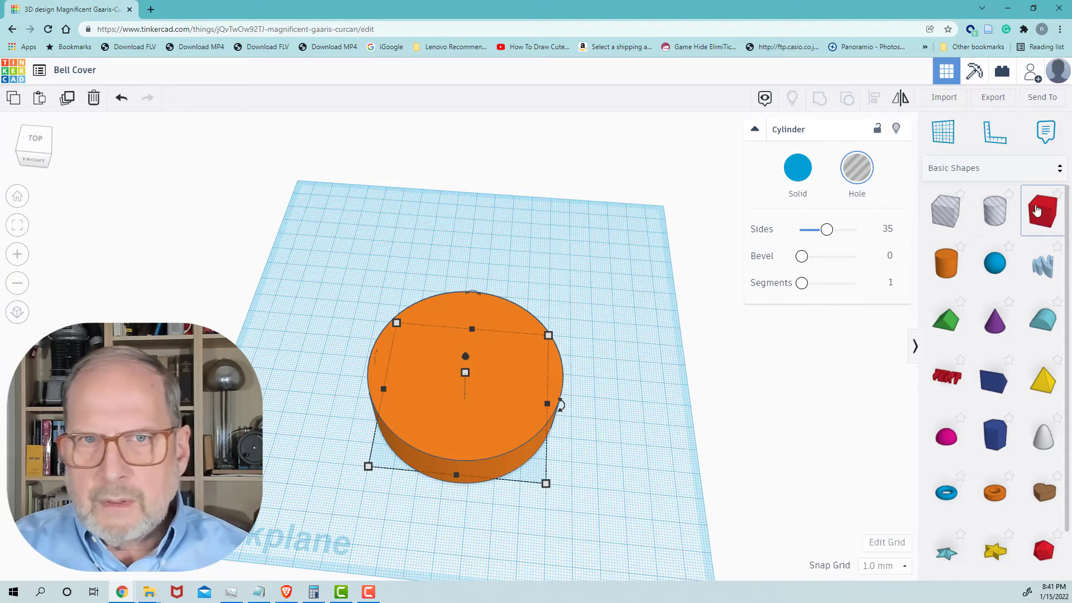
{"action": "left_click_drag", "start_coordinate": [1041, 209], "coordinate": [608, 394]}
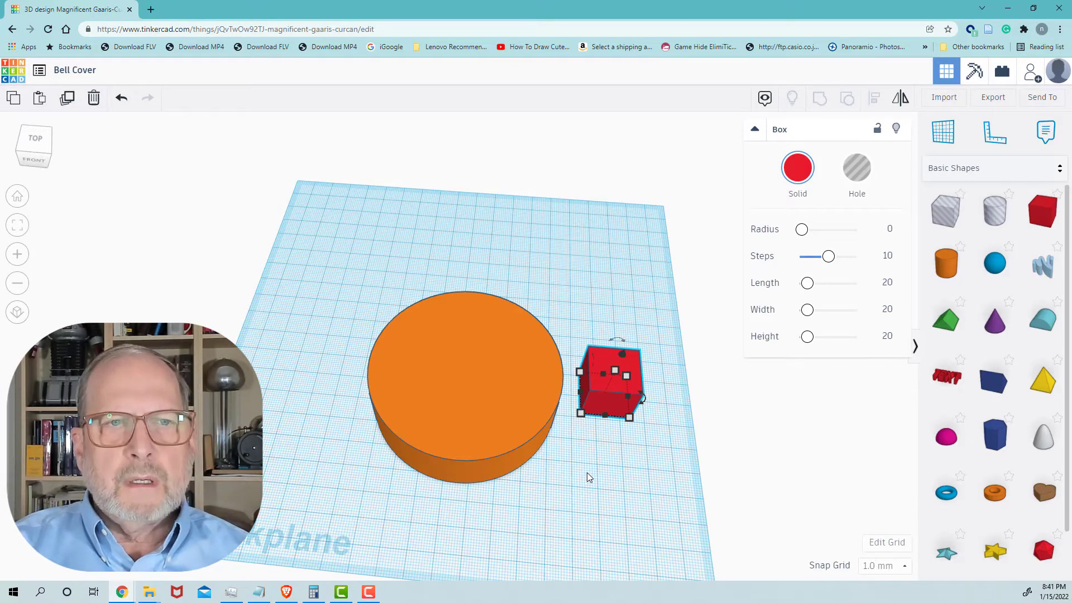
{"action": "right_click_drag", "start_coordinate": [588, 473], "coordinate": [602, 401]}
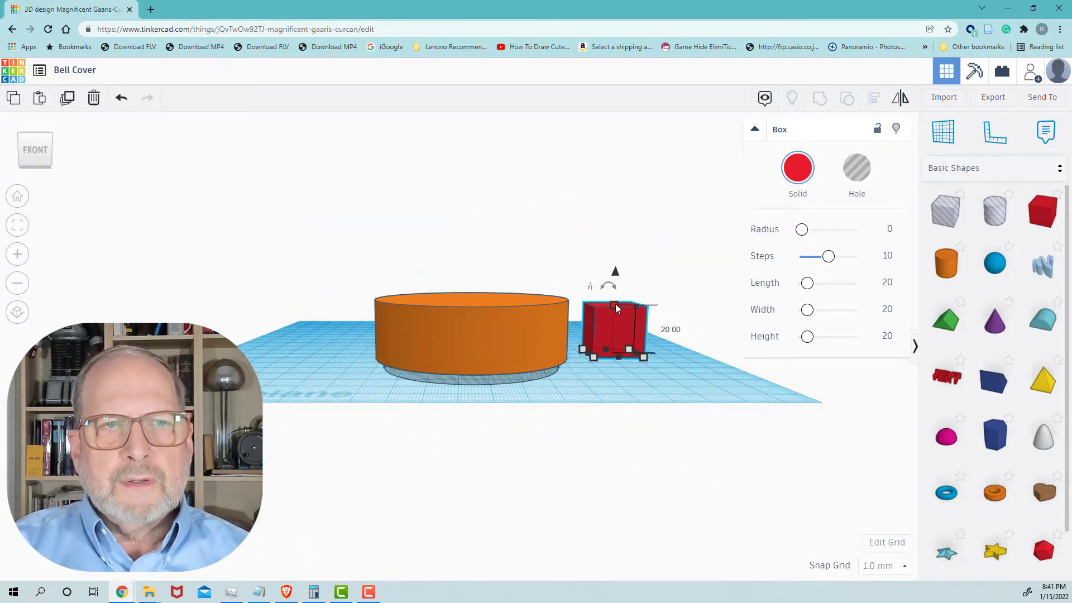
{"action": "left_click", "coordinate": [670, 331]}
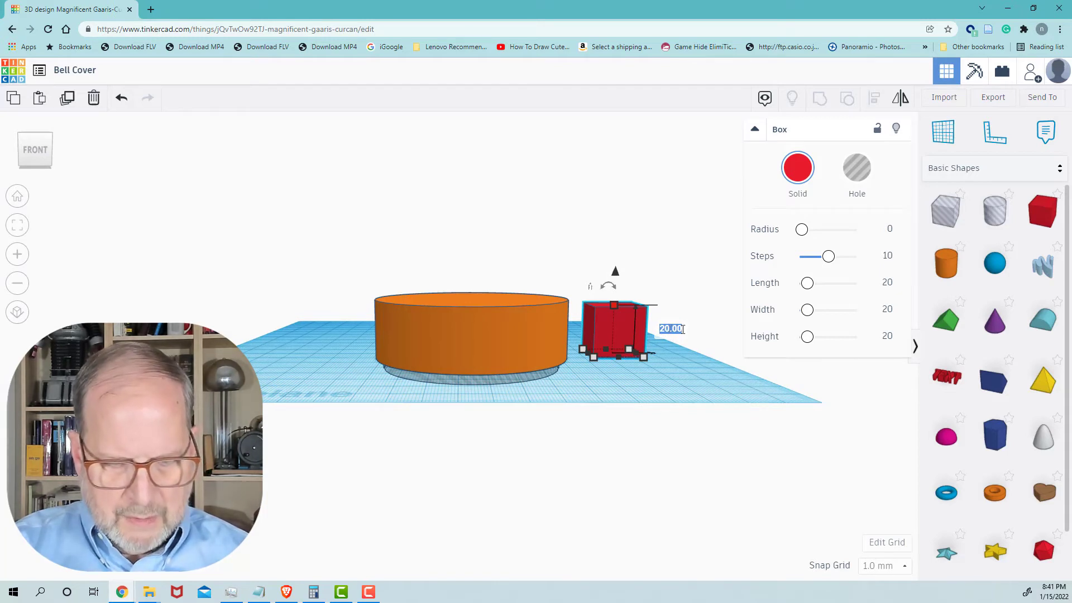
{"action": "type", "text": "23"}
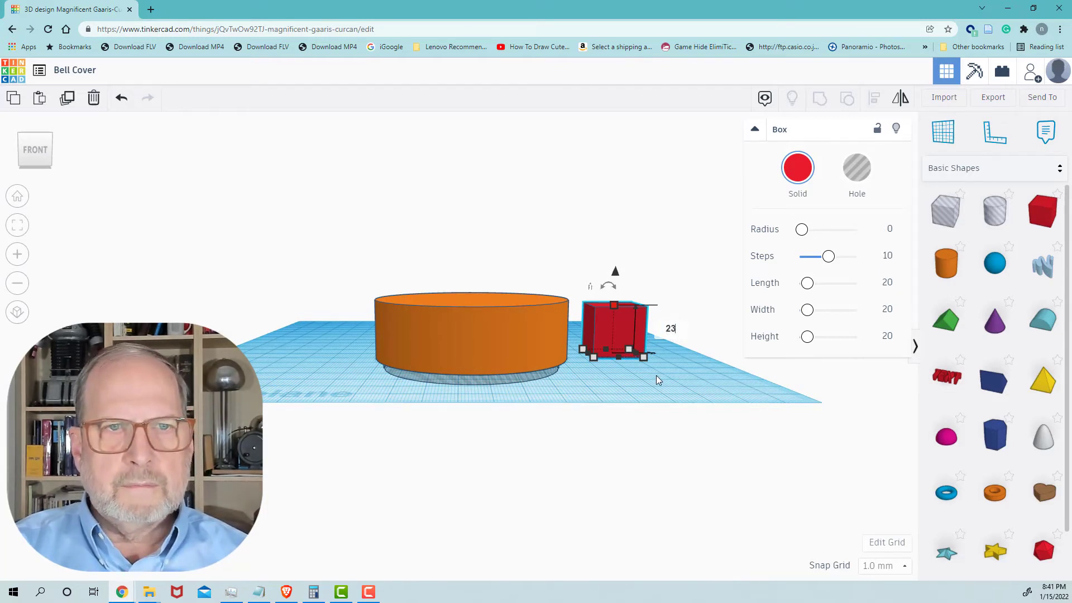
{"action": "key", "text": "Return"}
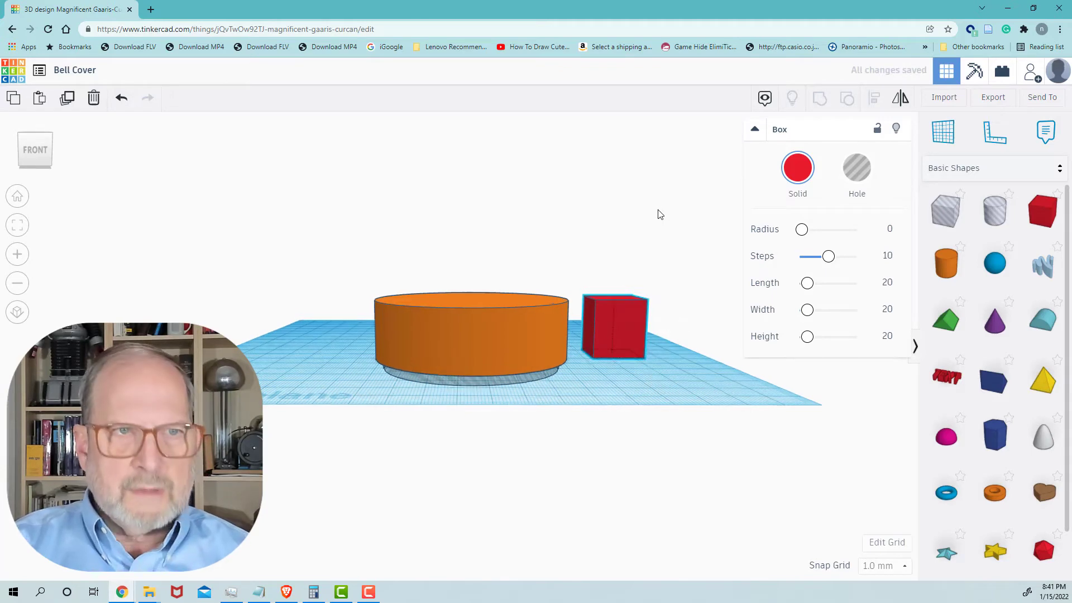
Set the red box's front-to-back dimension to 50 mm
{"action": "right_click_drag", "start_coordinate": [660, 215], "coordinate": [641, 328]}
{"action": "left_click", "coordinate": [578, 395]}
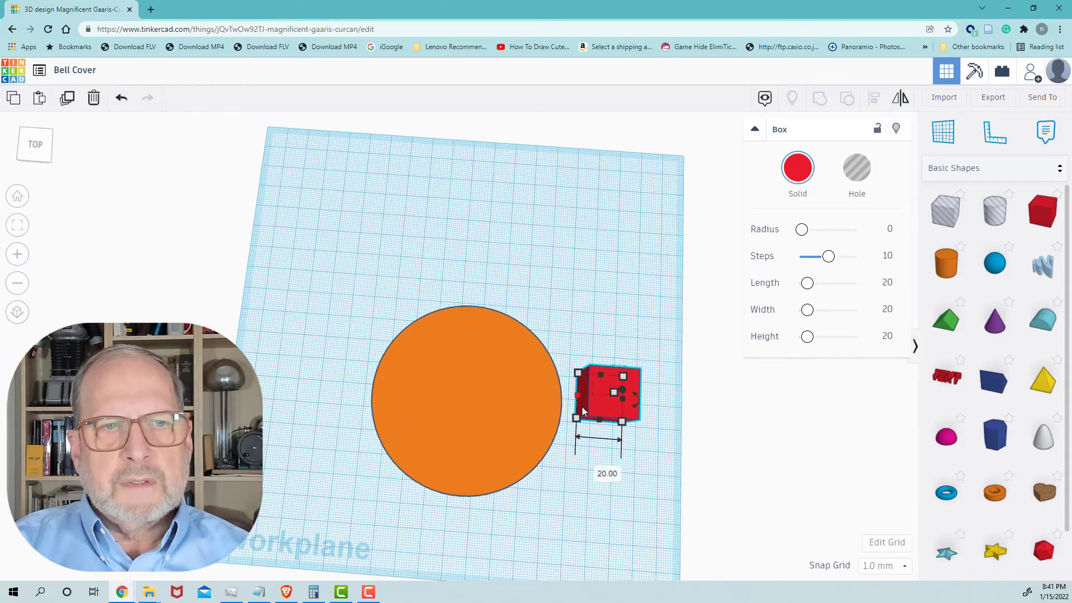
{"action": "left_click", "coordinate": [577, 419]}
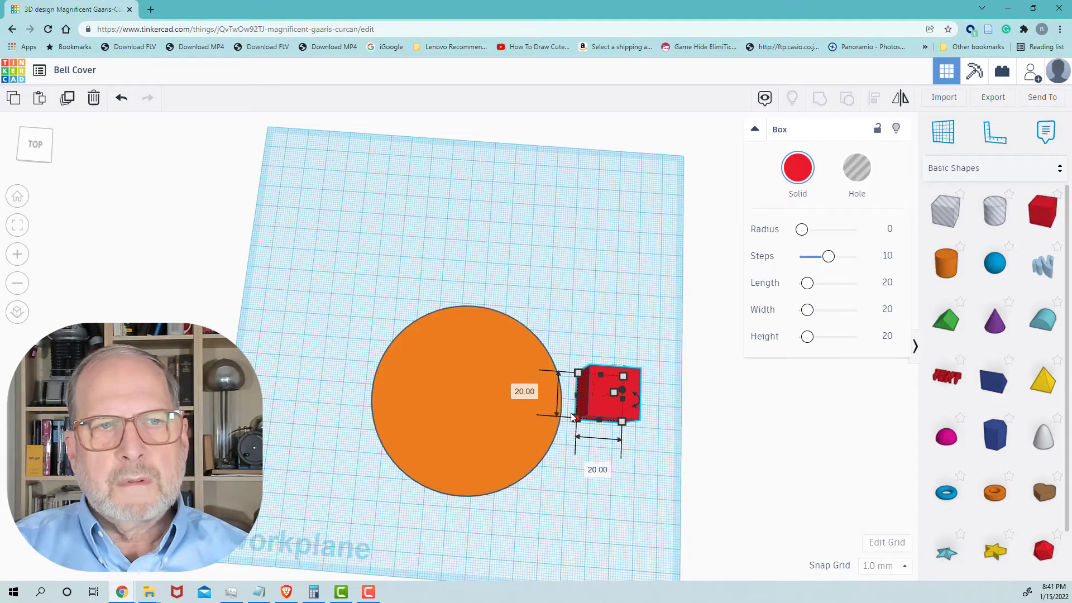
{"action": "left_click", "coordinate": [525, 391]}
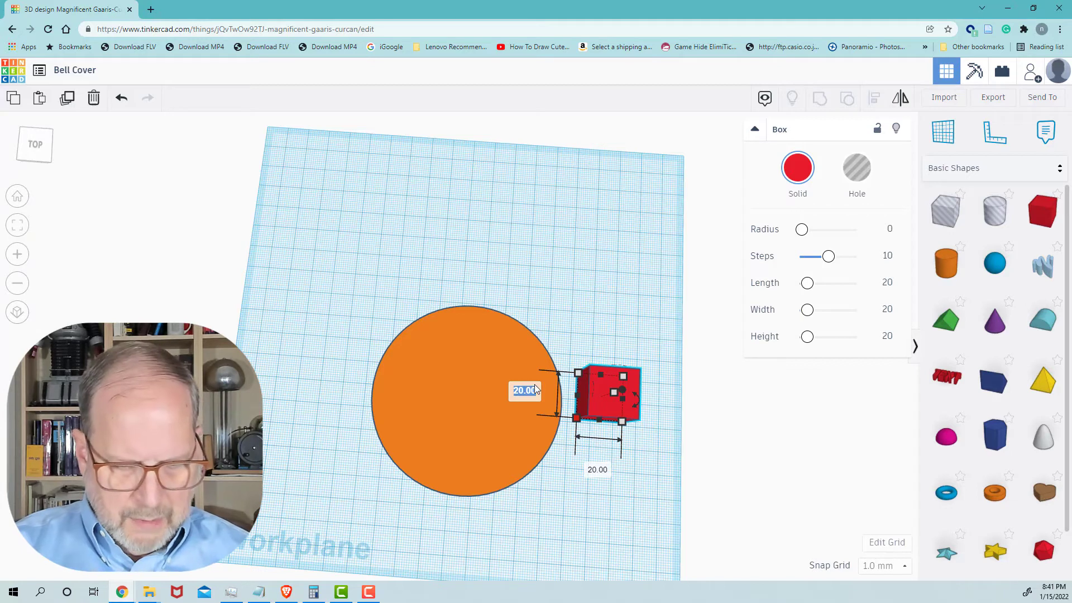
{"action": "type", "text": "40"}
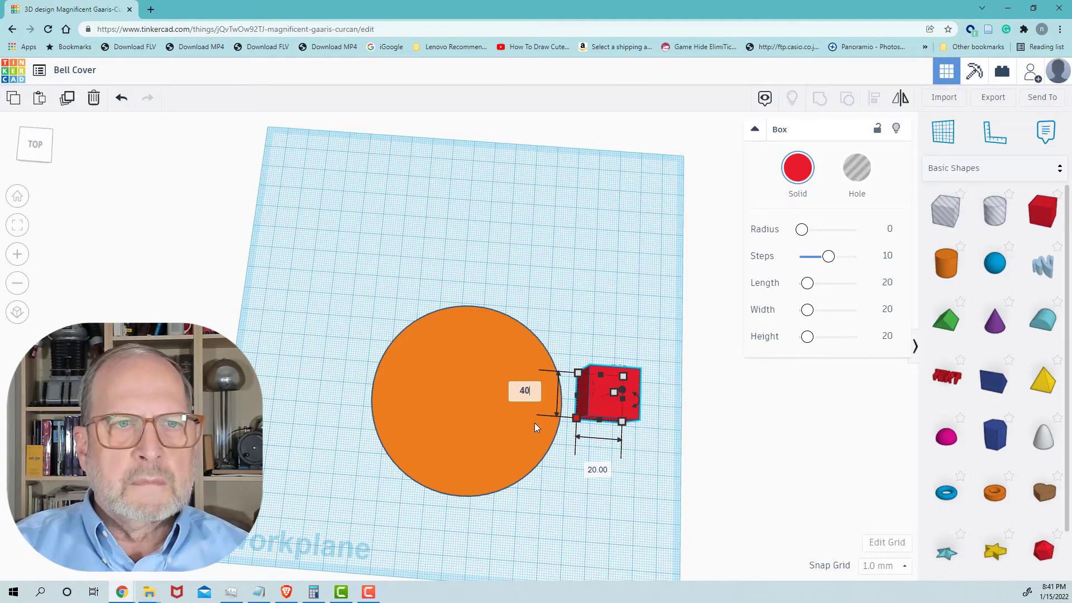
{"action": "key", "text": "Return"}
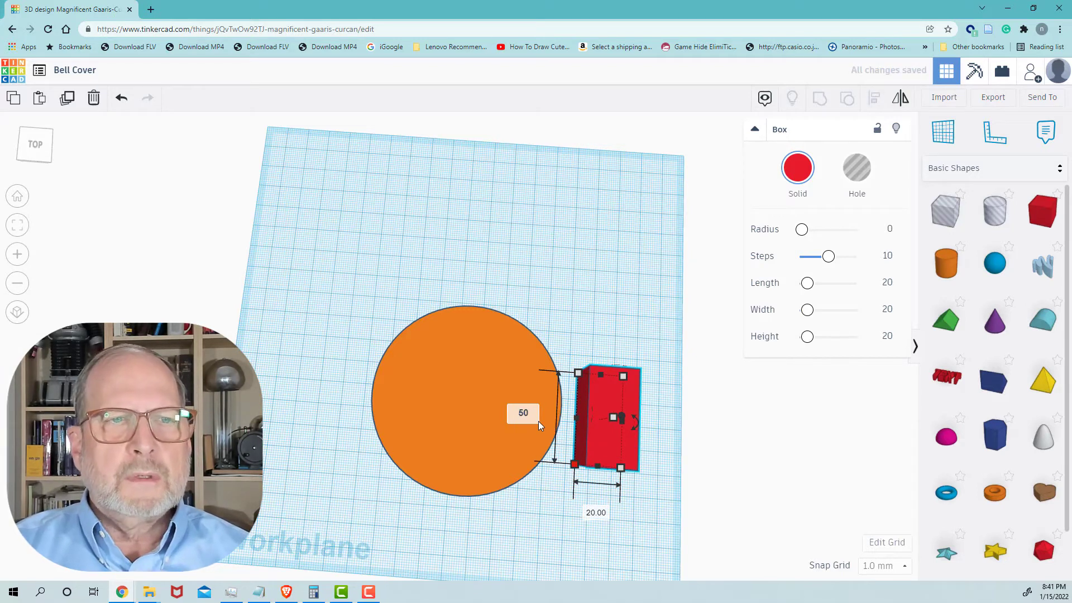
{"action": "key", "text": "Return"}
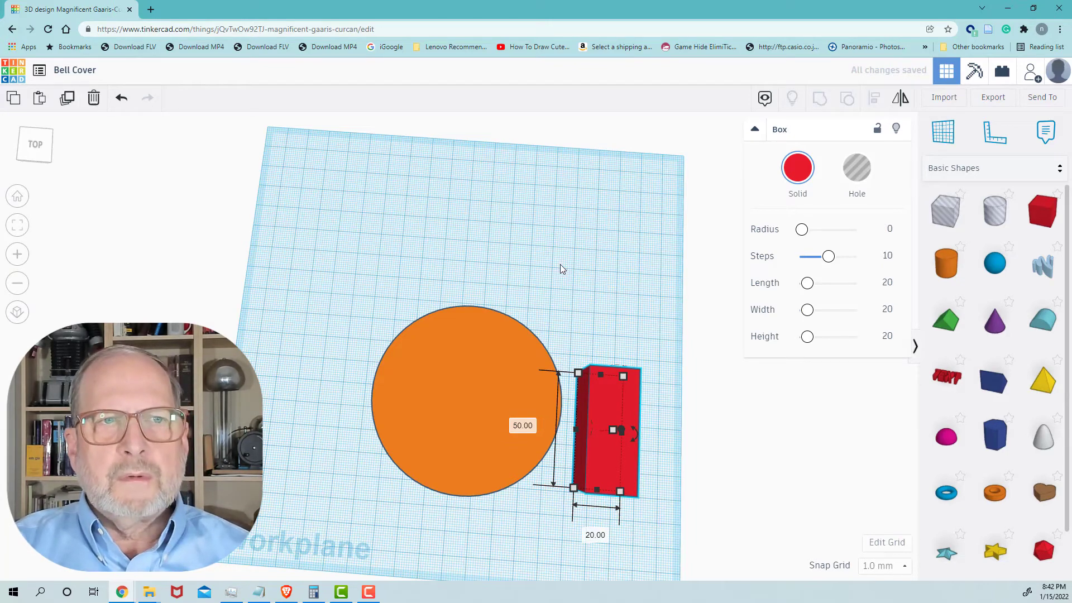
Align the red box with the orange cylinder, centred front to back and flush with the cylinder's outer right edge
{"action": "mouse_move", "coordinate": [558, 268]}
{"action": "right_mouse_down"}
{"action": "mouse_move", "coordinate": [524, 166]}
{"action": "mouse_move", "coordinate": [541, 143]}
{"action": "mouse_move", "coordinate": [548, 254]}
{"action": "mouse_move", "coordinate": [567, 256]}
{"action": "right_mouse_up"}
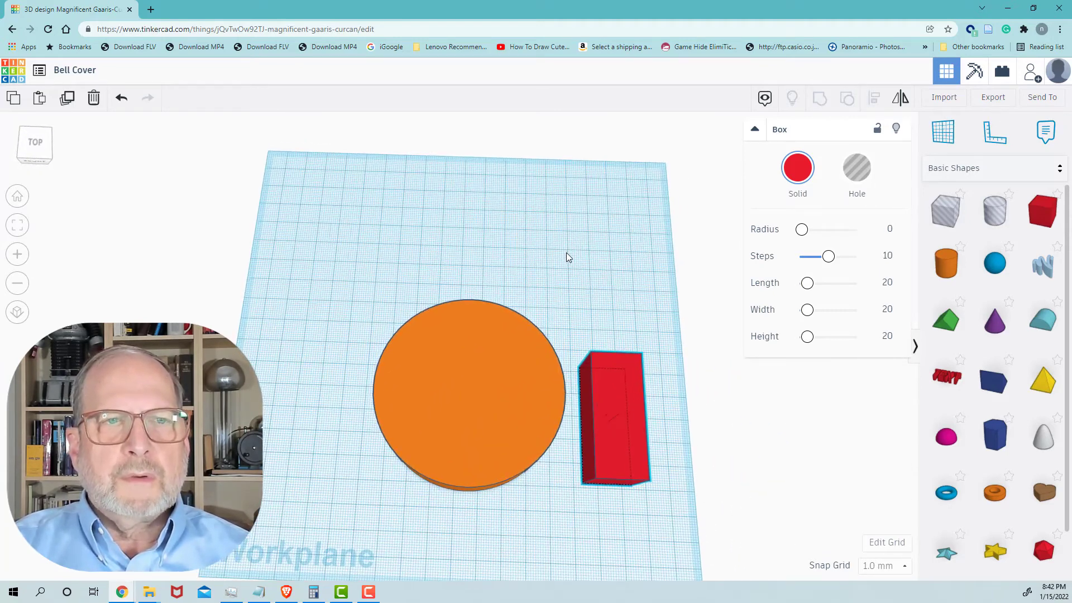
{"action": "left_click", "coordinate": [526, 320]}
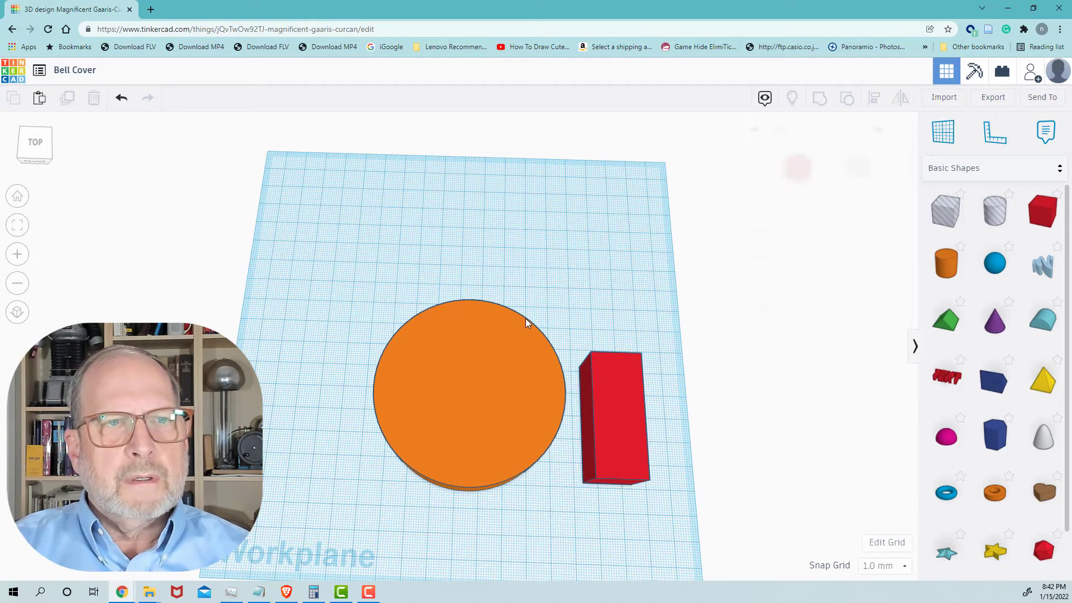
{"action": "left_click", "coordinate": [598, 364]}
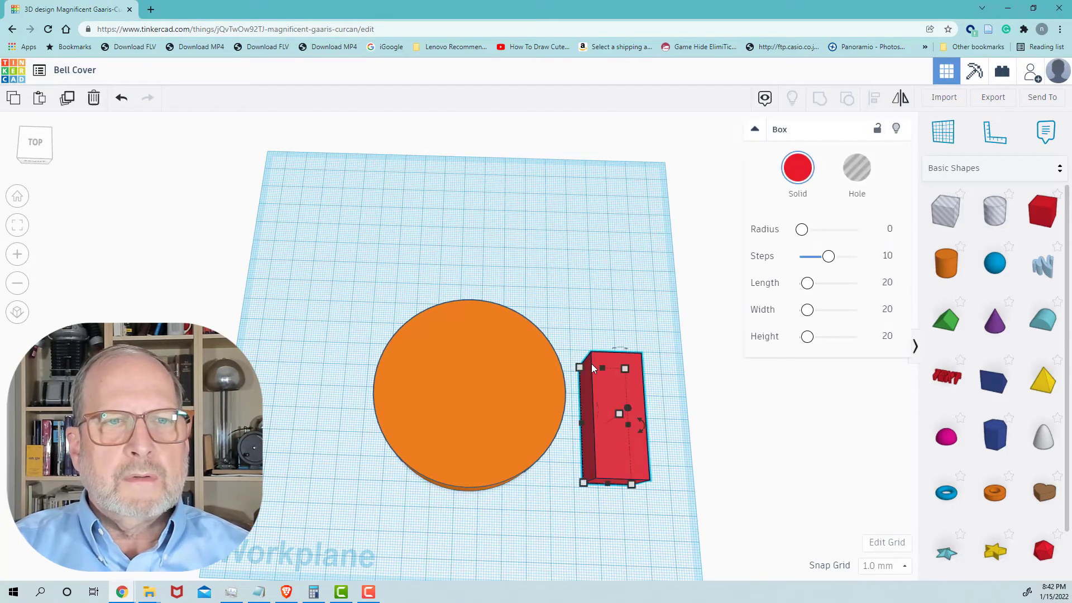
{"action": "left_click", "coordinate": [503, 313], "text": "shift"}
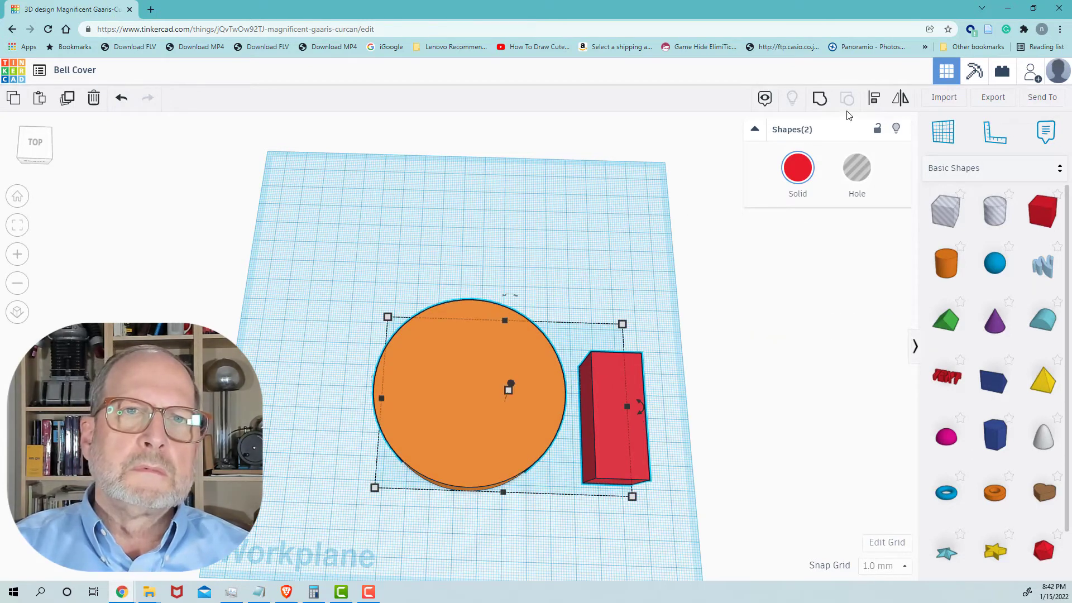
{"action": "left_click", "coordinate": [875, 98]}
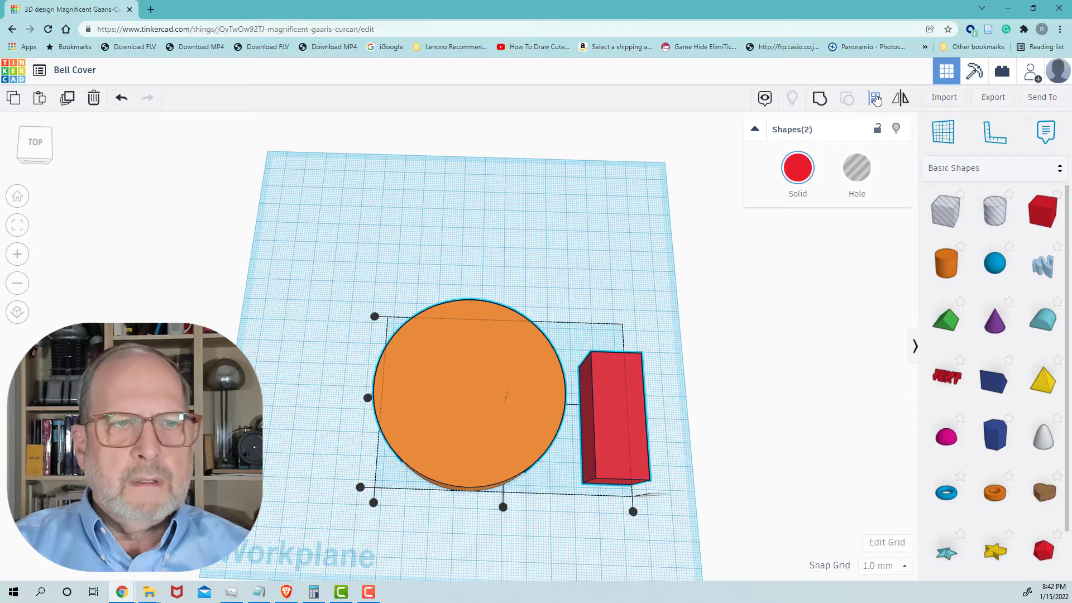
{"action": "left_click", "coordinate": [472, 450]}
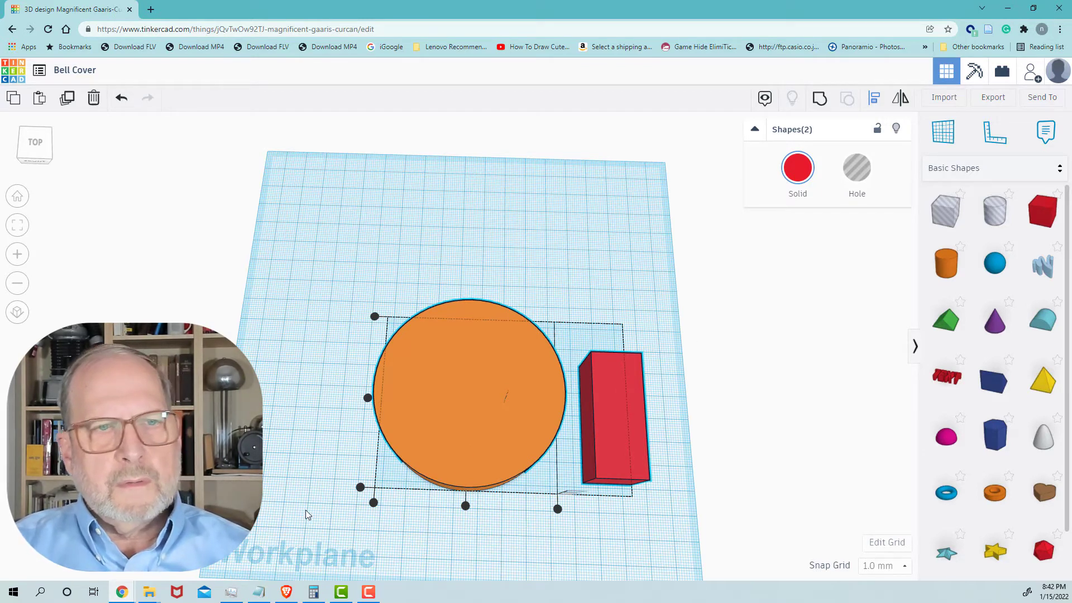
{"action": "left_click", "coordinate": [368, 399]}
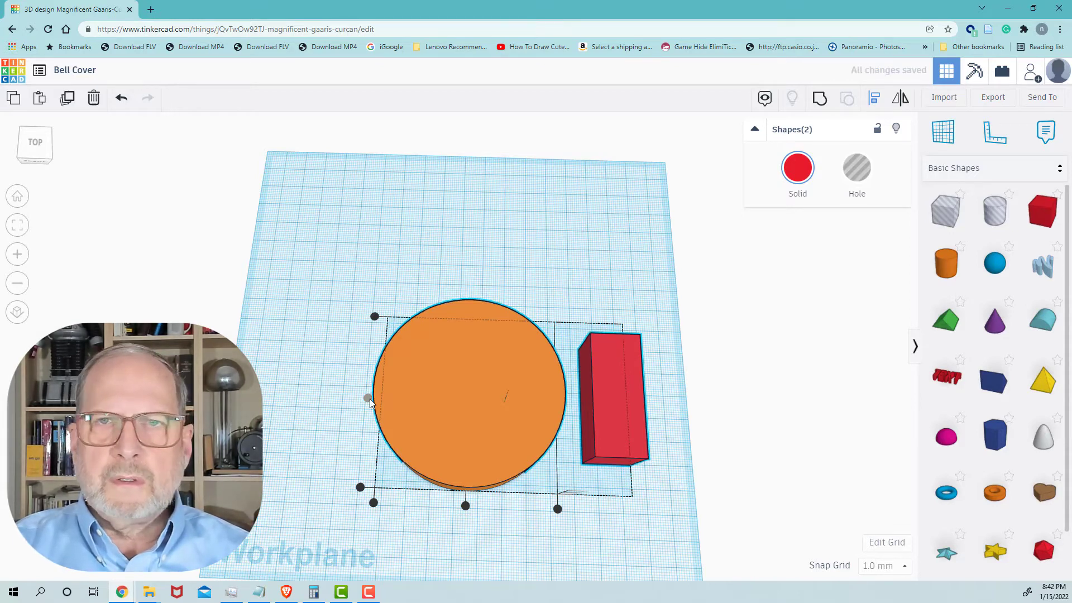
{"action": "left_click", "coordinate": [559, 511]}
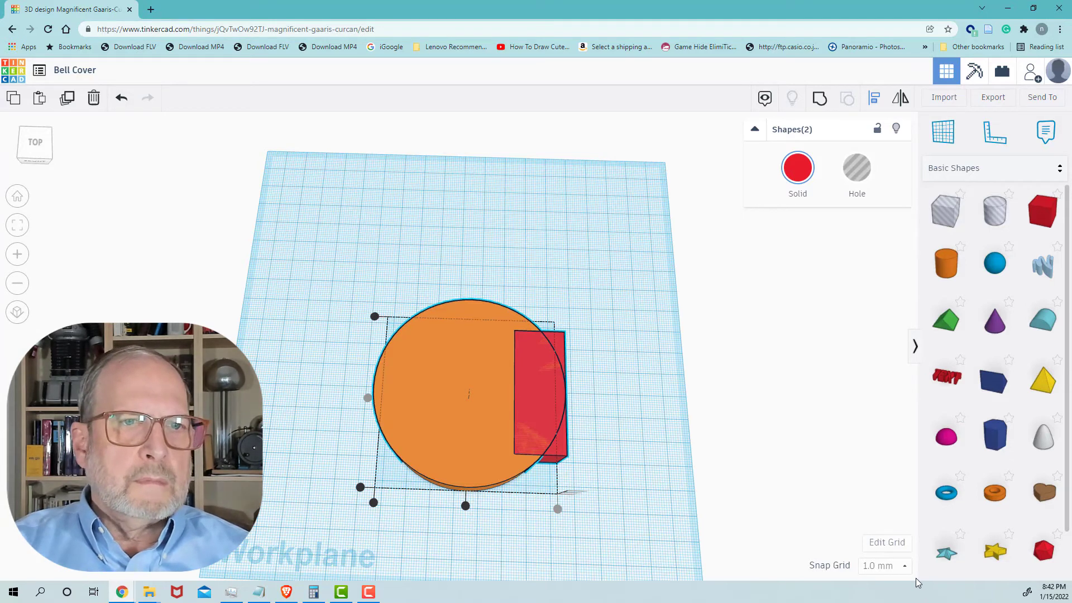
Set the snap grid to 5.0 mm and nudge the red box 20 mm outward from the cylinder's centre
{"action": "left_click", "coordinate": [878, 567]}
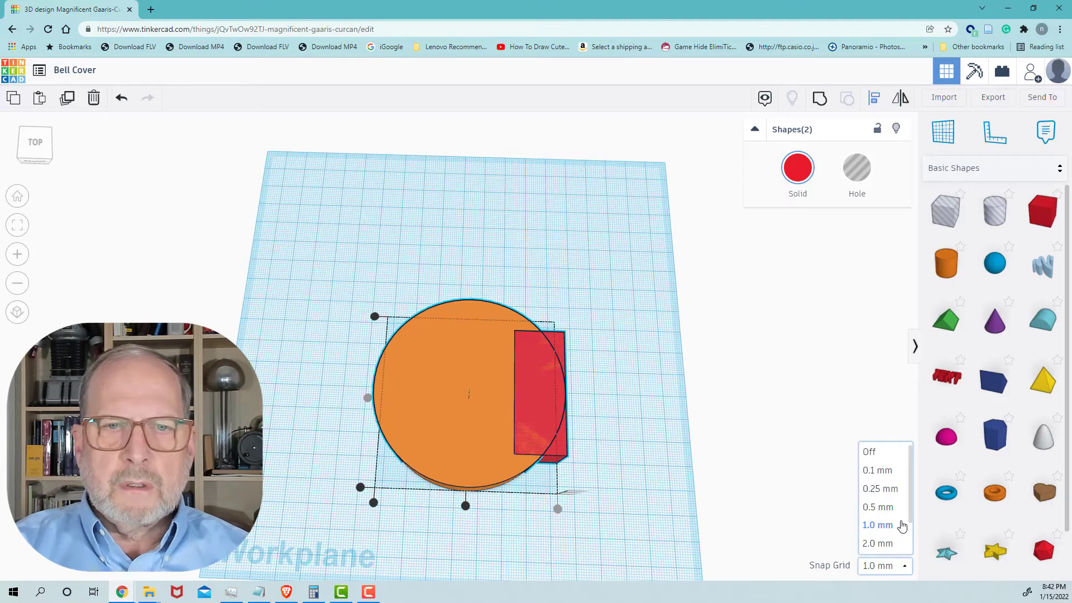
{"action": "scroll", "coordinate": [912, 521], "scroll_direction": "down", "scroll_amount": 1}
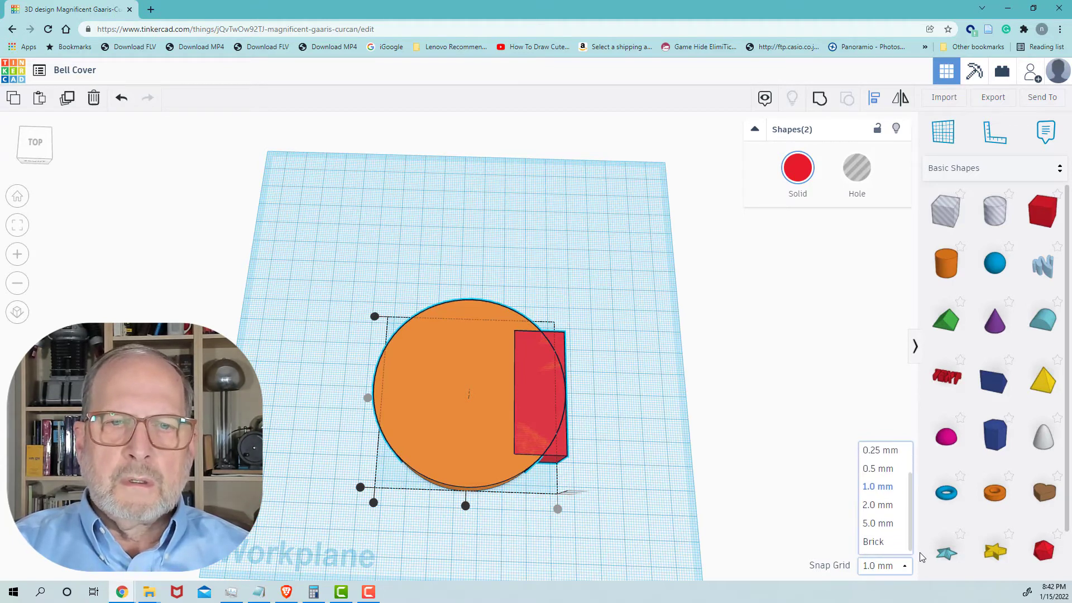
{"action": "left_click", "coordinate": [879, 524]}
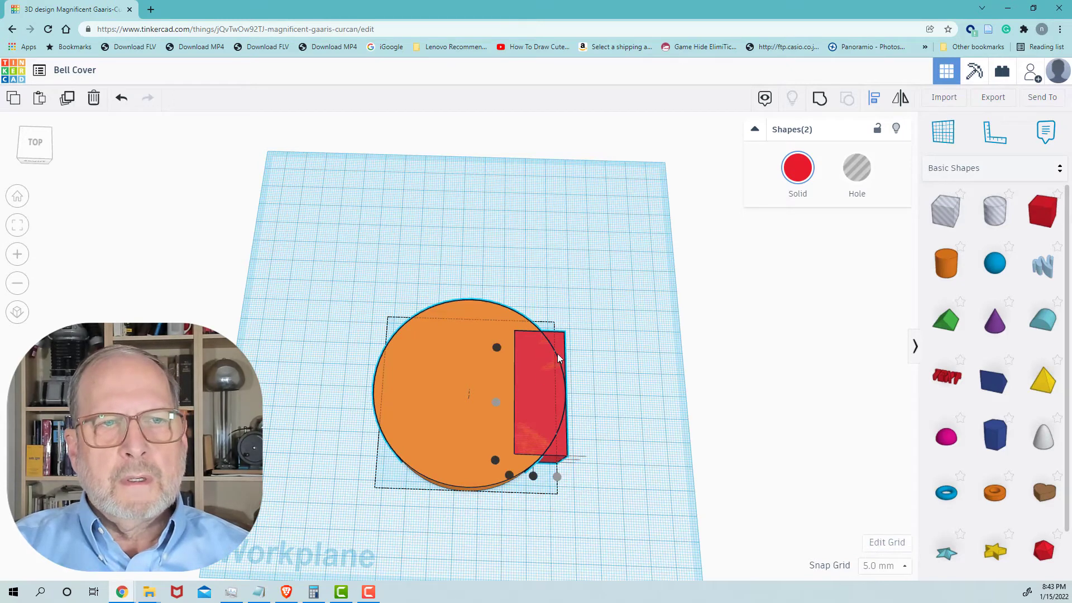
{"action": "left_click", "coordinate": [623, 291]}
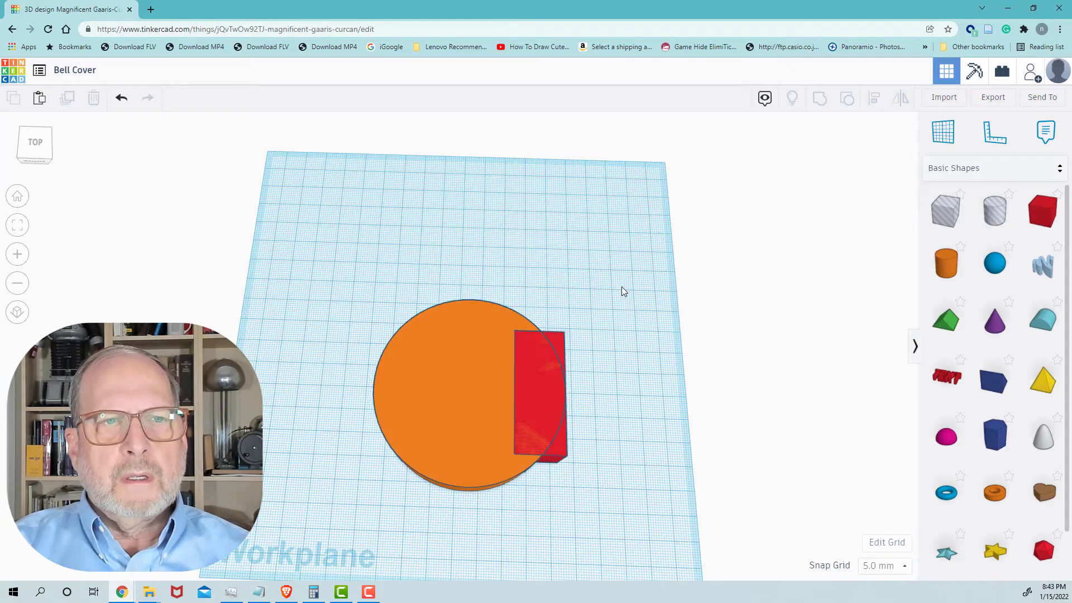
{"action": "left_click", "coordinate": [559, 343]}
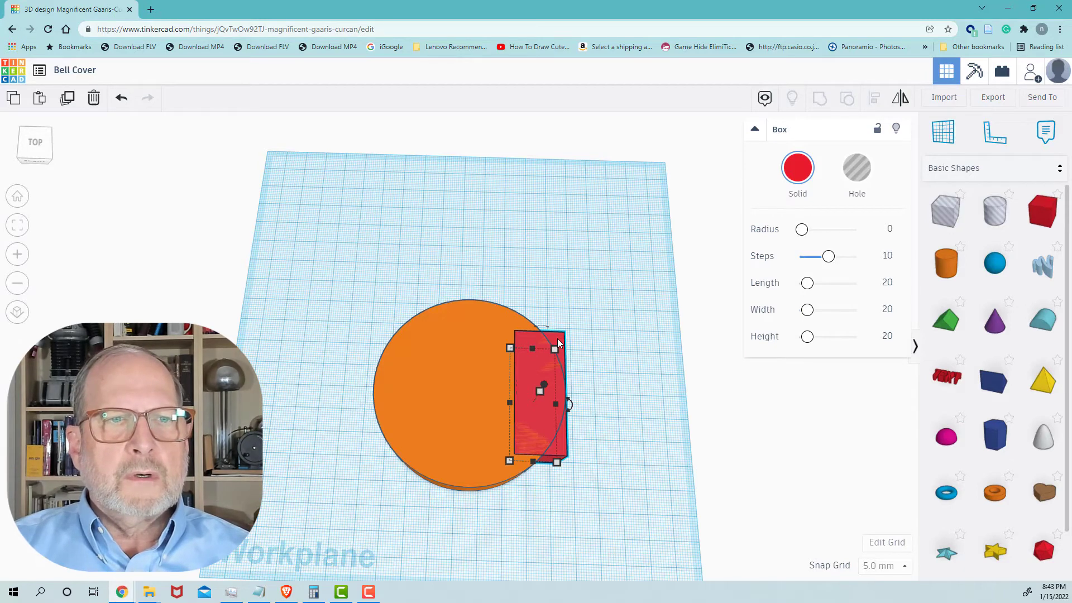
{"action": "key", "text": "Right"}
{"action": "key", "text": "Right"}
{"action": "key", "text": "Right"}
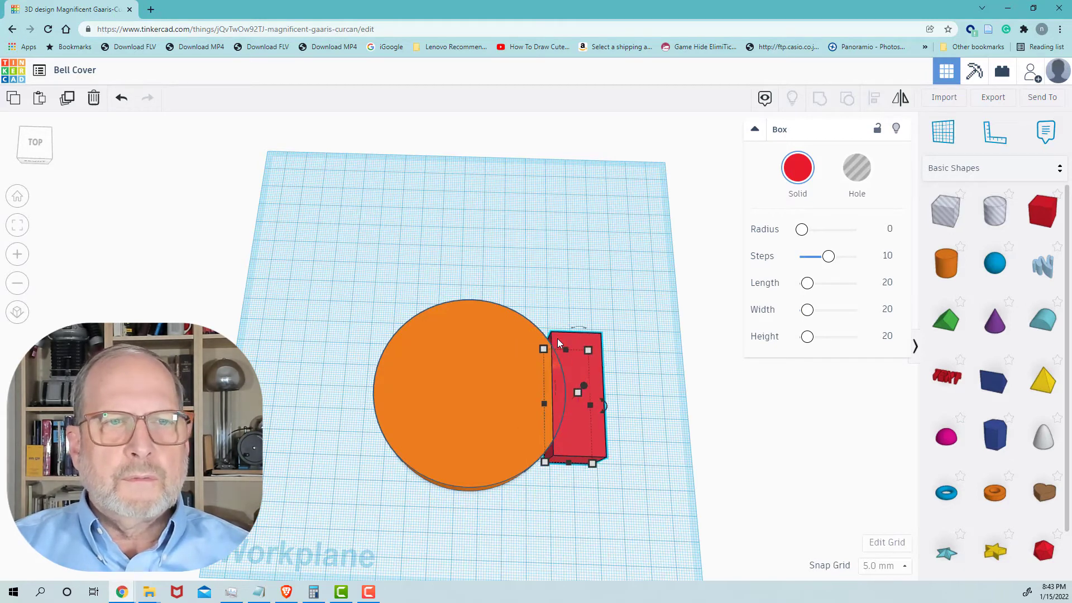
{"action": "key", "text": "Right"}
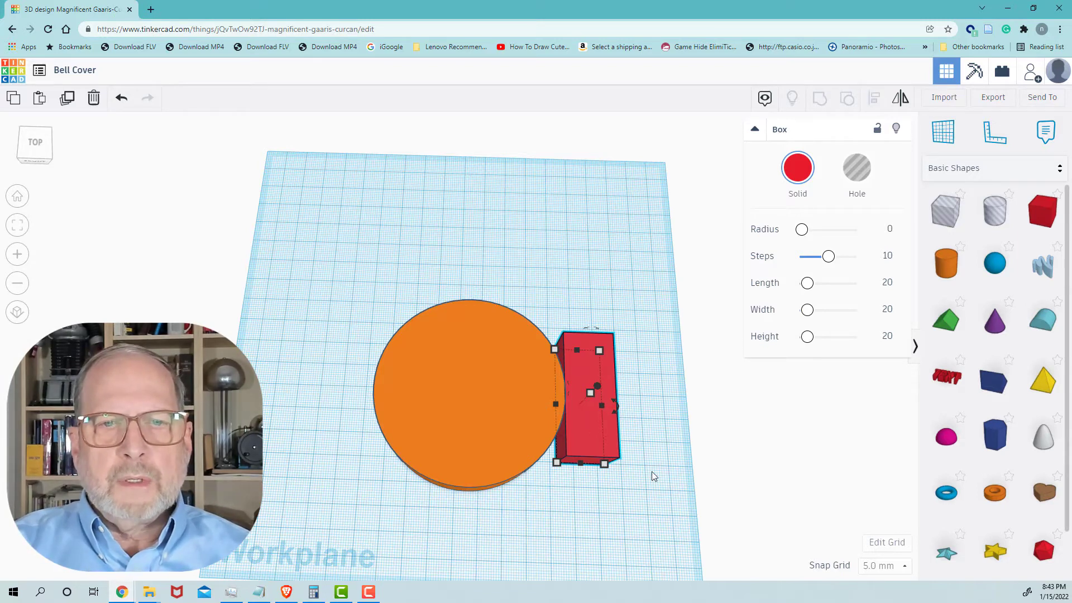
Set the snap grid to 1.0 mm and nudge the red box 4 mm inward so that it overlaps the cylinder's edge
{"action": "left_click", "coordinate": [870, 569]}
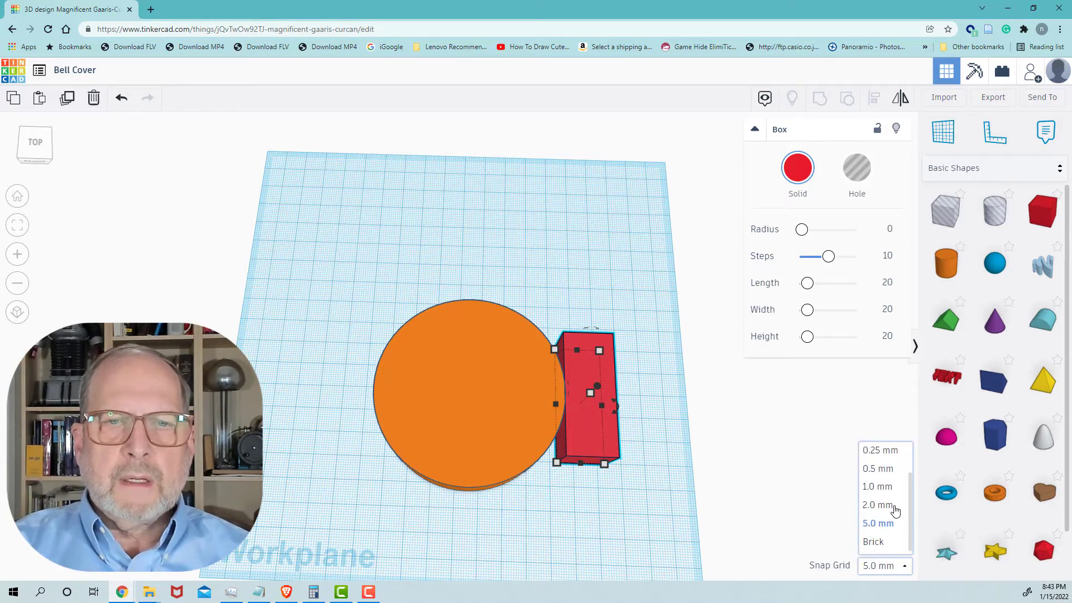
{"action": "left_click", "coordinate": [888, 488]}
{"action": "left_click", "coordinate": [889, 489]}
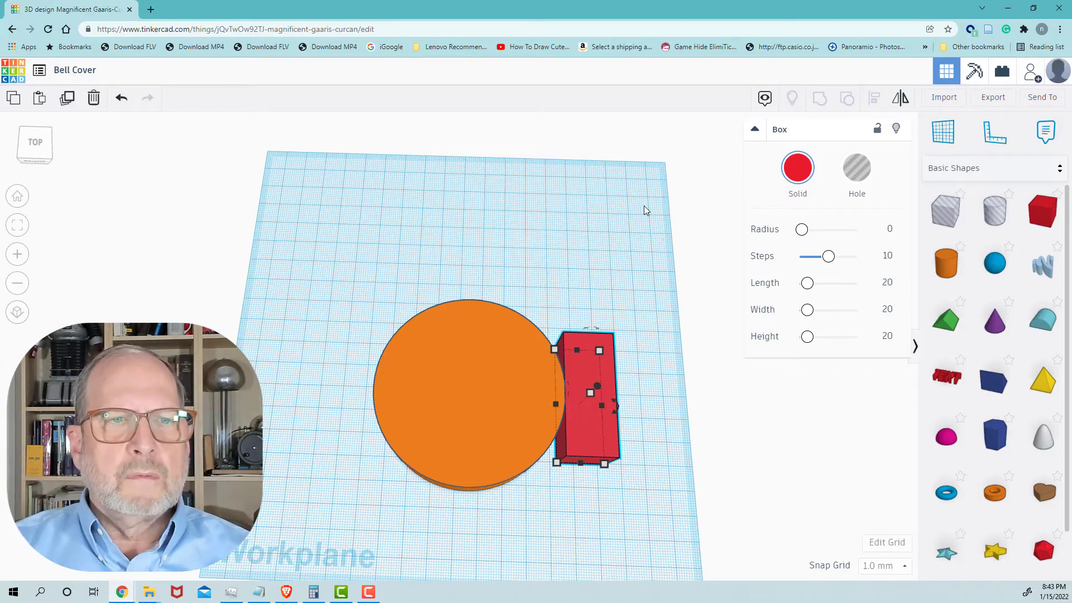
{"action": "key", "text": "Left"}
{"action": "key", "text": "Left"}
{"action": "key", "text": "Left"}
{"action": "key", "text": "Left"}
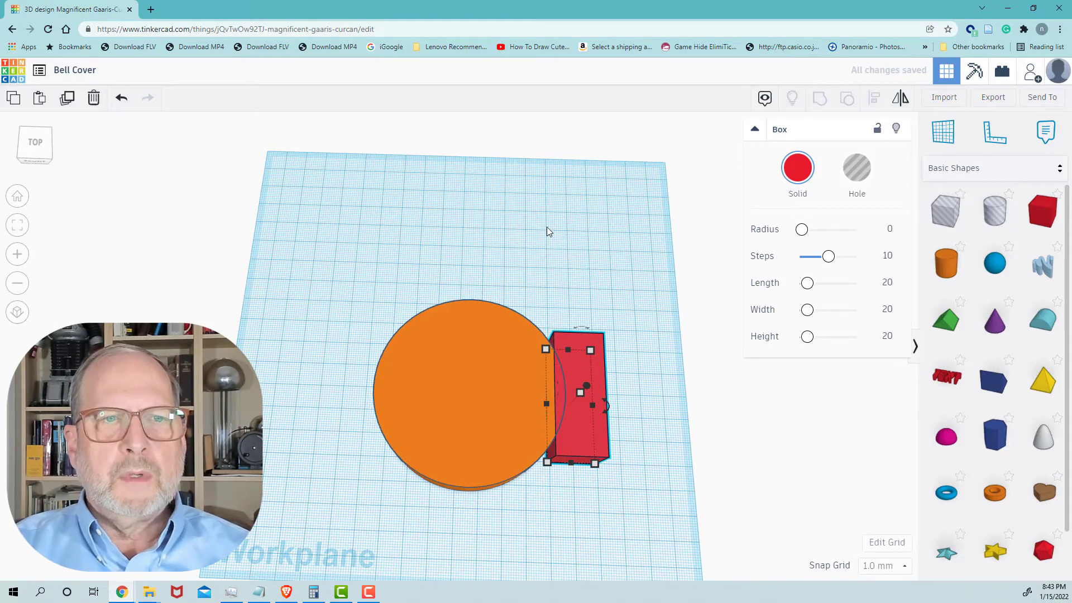
{"action": "right_click_drag", "start_coordinate": [548, 227], "coordinate": [541, 202]}
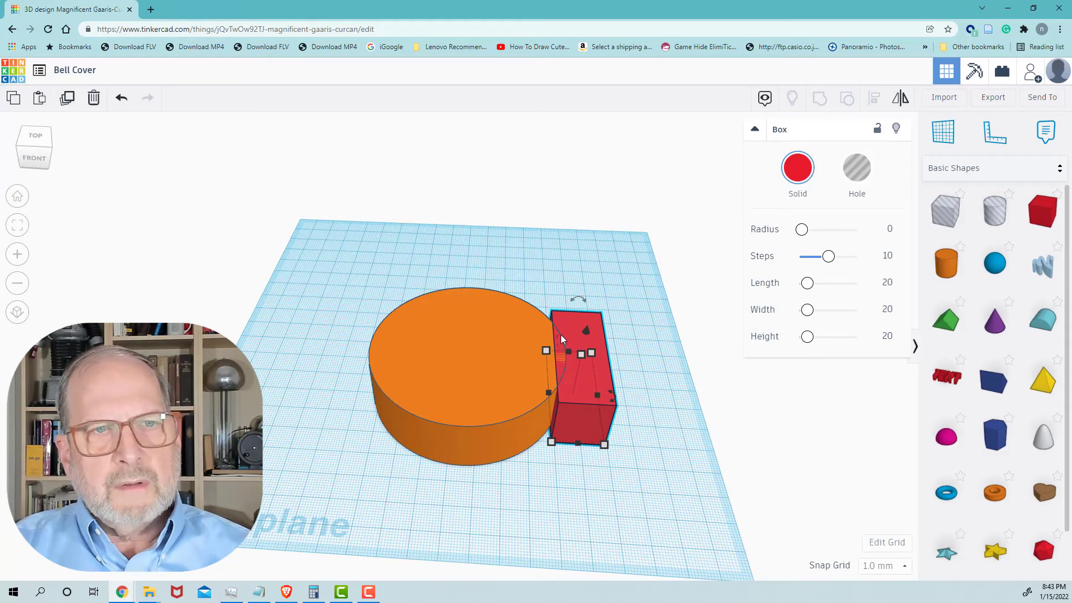
{"action": "right_click_drag", "start_coordinate": [568, 243], "coordinate": [577, 311]}
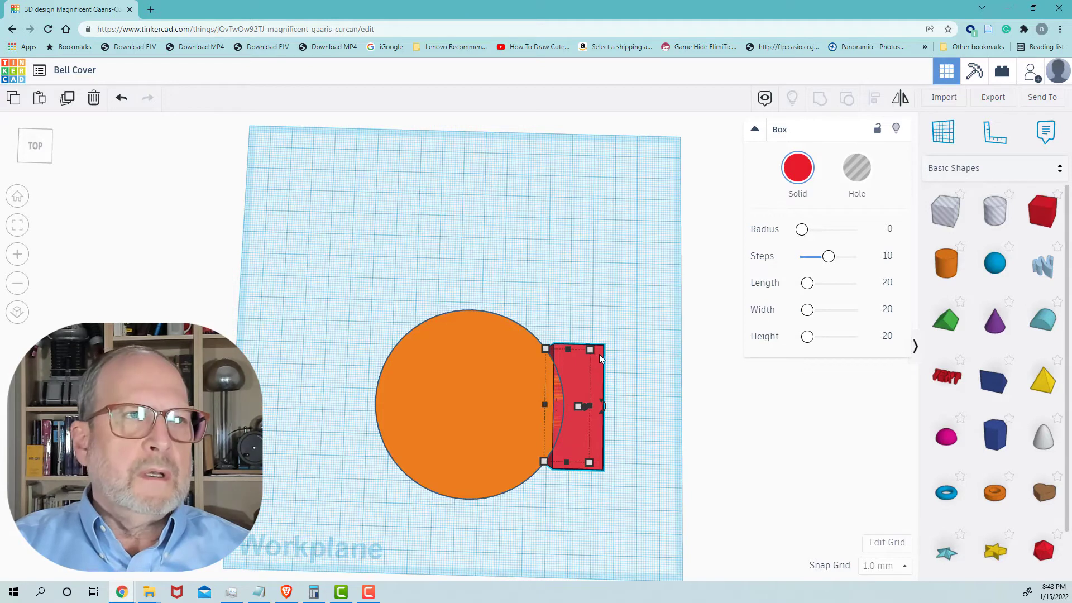
Duplicate the red box and move the copy straight across the cylinder until it overlaps the opposite edge
{"action": "left_click", "coordinate": [67, 99]}
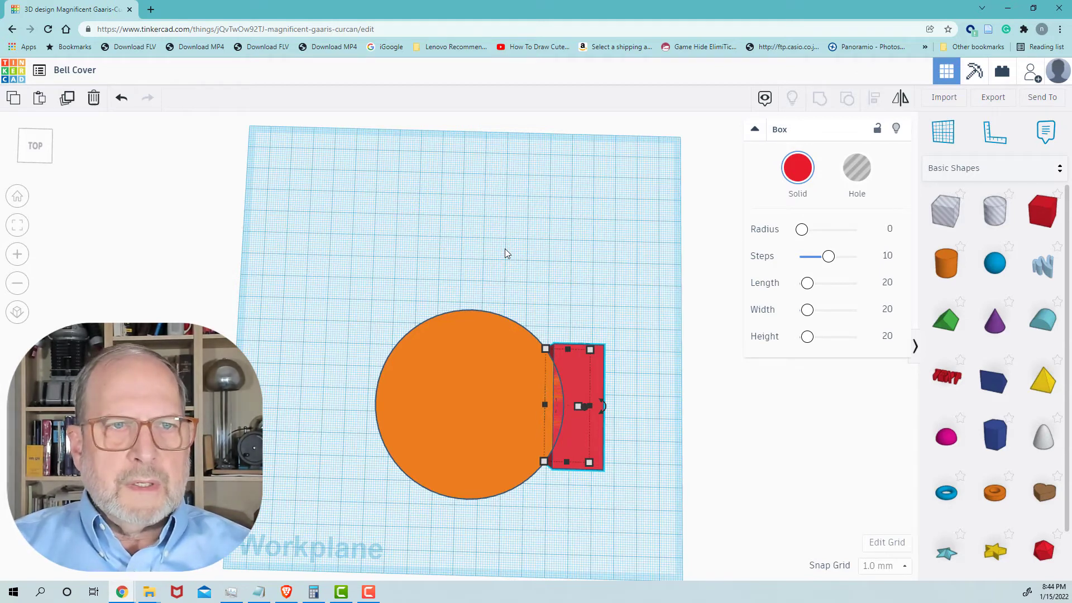
{"action": "key", "text": "Left"}
{"action": "key", "text": "Left"}
{"action": "key", "text": "Left"}
{"action": "key", "text": "Left"}
{"action": "key", "text": "Left"}
{"action": "key", "text": "Left"}
{"action": "key", "text": "Left"}
{"action": "key", "text": "Left"}
{"action": "key", "text": "Left"}
{"action": "key", "text": "Left"}
{"action": "key", "text": "Left"}
{"action": "key", "text": "Left"}
{"action": "key", "text": "Left"}
{"action": "key", "text": "Left"}
{"action": "key", "text": "Left"}
{"action": "key", "text": "Left"}
{"action": "key", "text": "Left"}
{"action": "key", "text": "Left"}
{"action": "key", "text": "Left"}
{"action": "key", "text": "Left"}
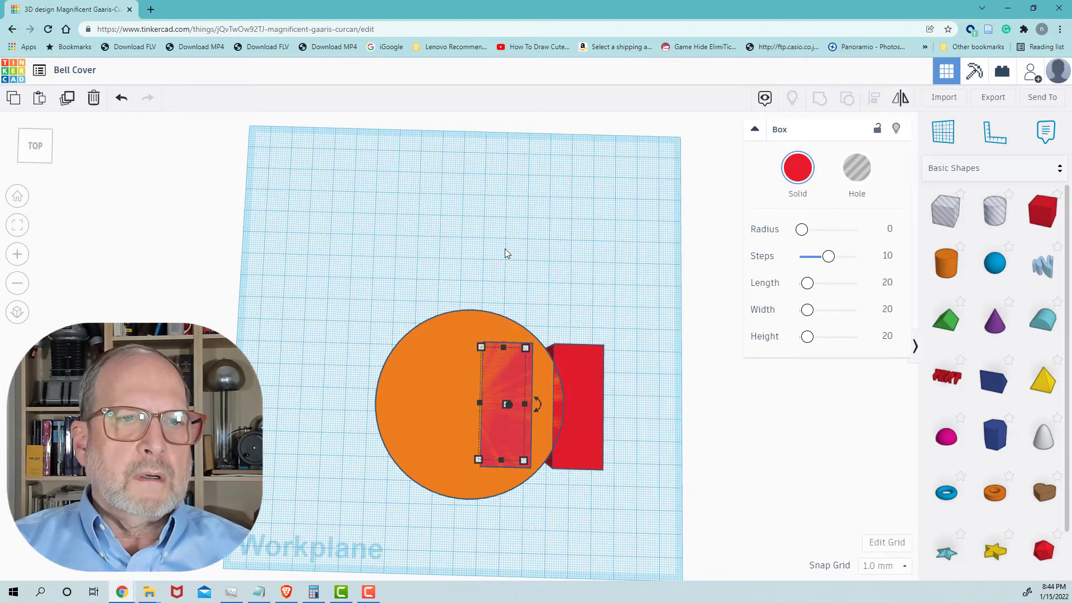
{"action": "key", "text": "Left"}
{"action": "key", "text": "Left"}
{"action": "key", "text": "Left"}
{"action": "key", "text": "Left"}
{"action": "key", "text": "Left"}
{"action": "key", "text": "Left"}
{"action": "key", "text": "Left"}
{"action": "key", "text": "Left"}
{"action": "key", "text": "Left"}
{"action": "key", "text": "Left"}
{"action": "key", "text": "Left"}
{"action": "key", "text": "Left"}
{"action": "key", "text": "Left"}
{"action": "key", "text": "Left"}
{"action": "key", "text": "Left"}
{"action": "key", "text": "Left"}
{"action": "key", "text": "Left"}
{"action": "key", "text": "Left"}
{"action": "key", "text": "Left"}
{"action": "key", "text": "Left"}
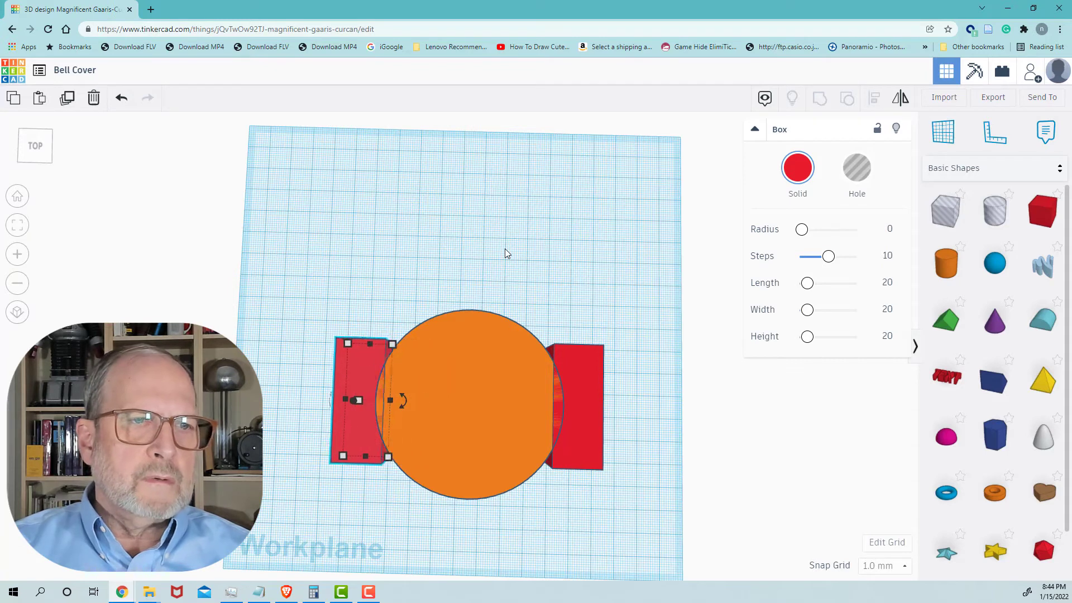
Move the copied red box outward and adjust it until its inner face just touches the cylinder's left edge
{"action": "key", "text": "Left"}
{"action": "key", "text": "Left"}
{"action": "key", "text": "Left"}
{"action": "key", "text": "Left"}
{"action": "key", "text": "Left"}
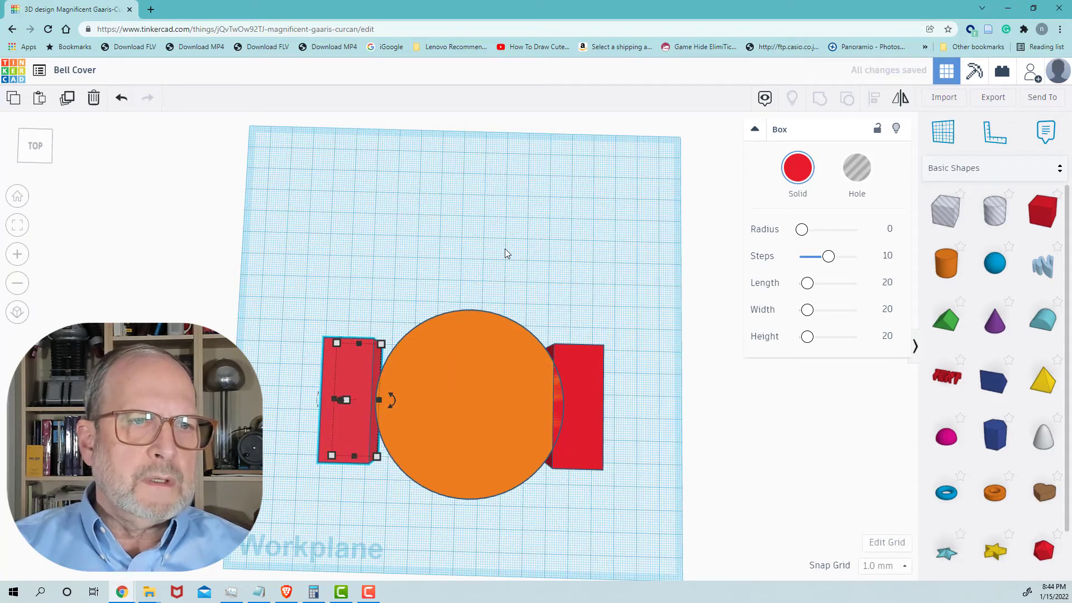
{"action": "key", "text": "Left"}
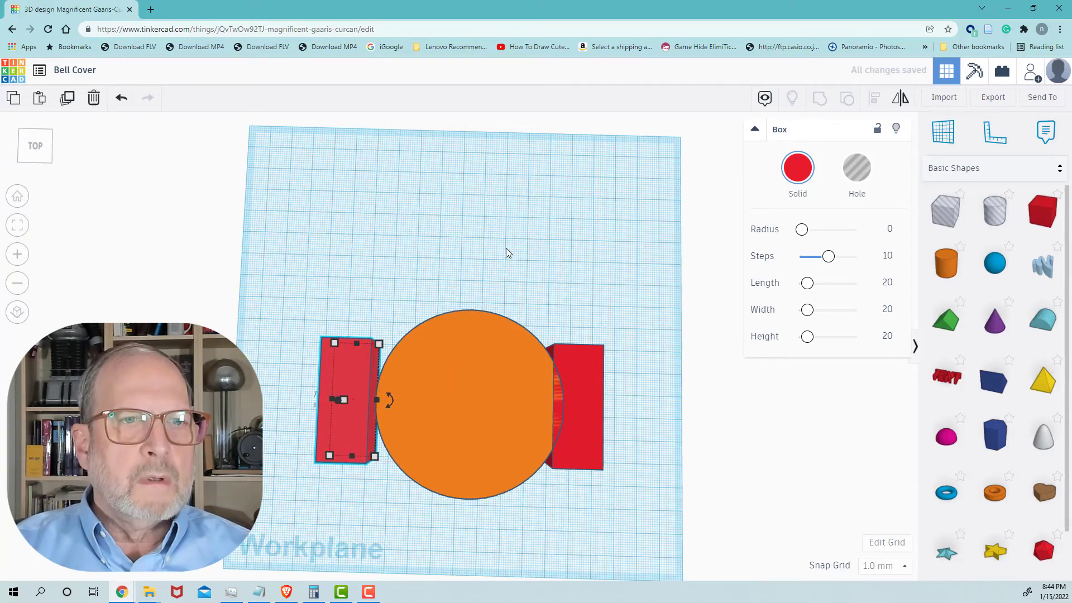
{"action": "right_click_drag", "start_coordinate": [466, 257], "coordinate": [522, 199]}
{"action": "key", "text": "ctrl"}
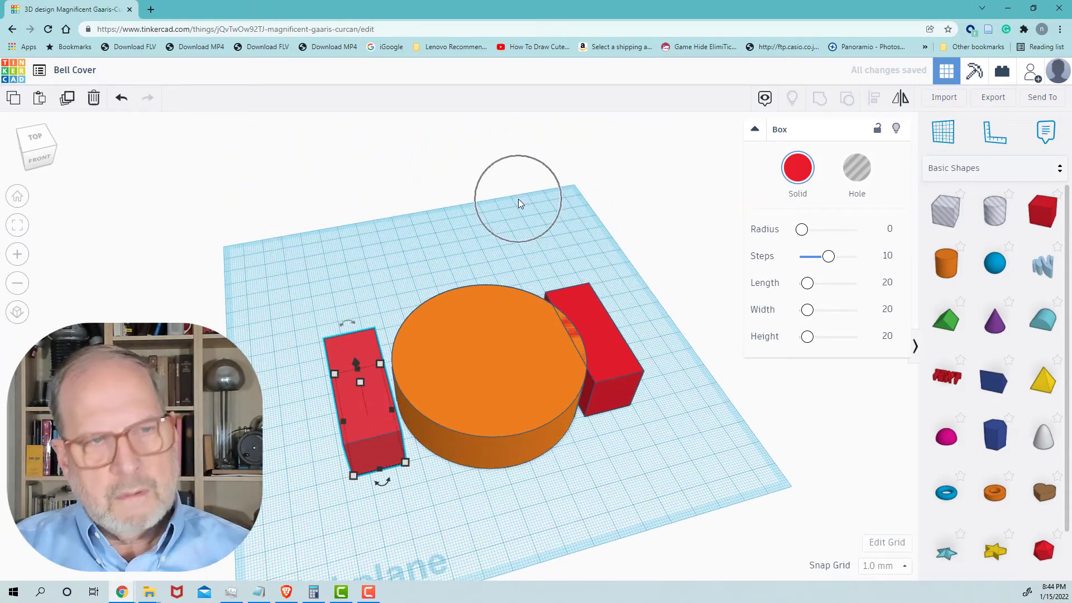
{"action": "key", "text": "Right"}
{"action": "key", "text": "Right"}
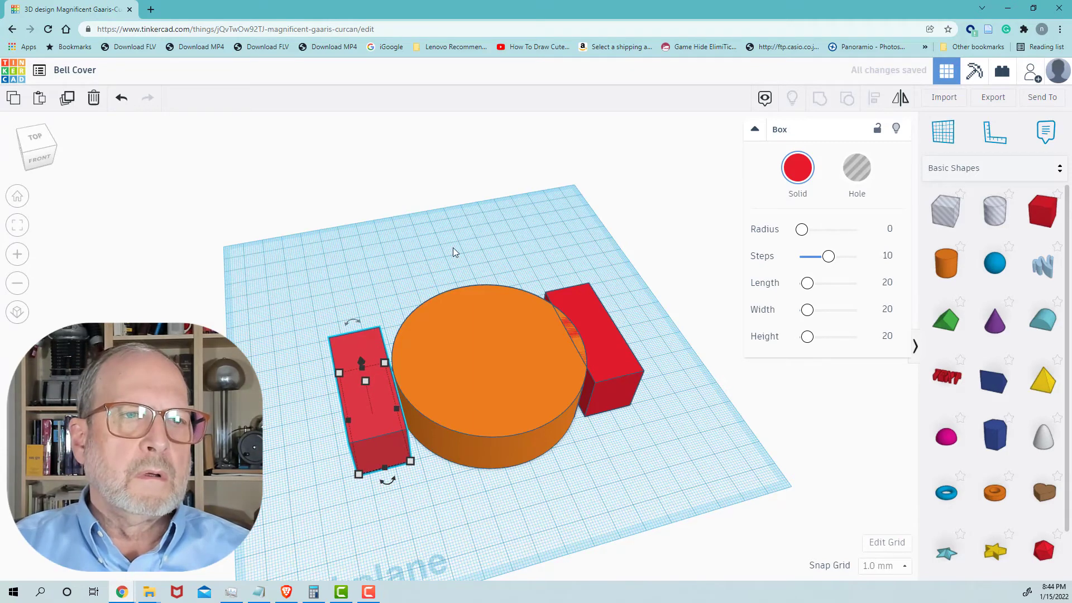
{"action": "mouse_move", "coordinate": [453, 247]}
{"action": "right_mouse_down"}
{"action": "mouse_move", "coordinate": [444, 287]}
{"action": "mouse_move", "coordinate": [460, 258]}
{"action": "right_mouse_up"}
{"action": "key", "text": "ctrl"}
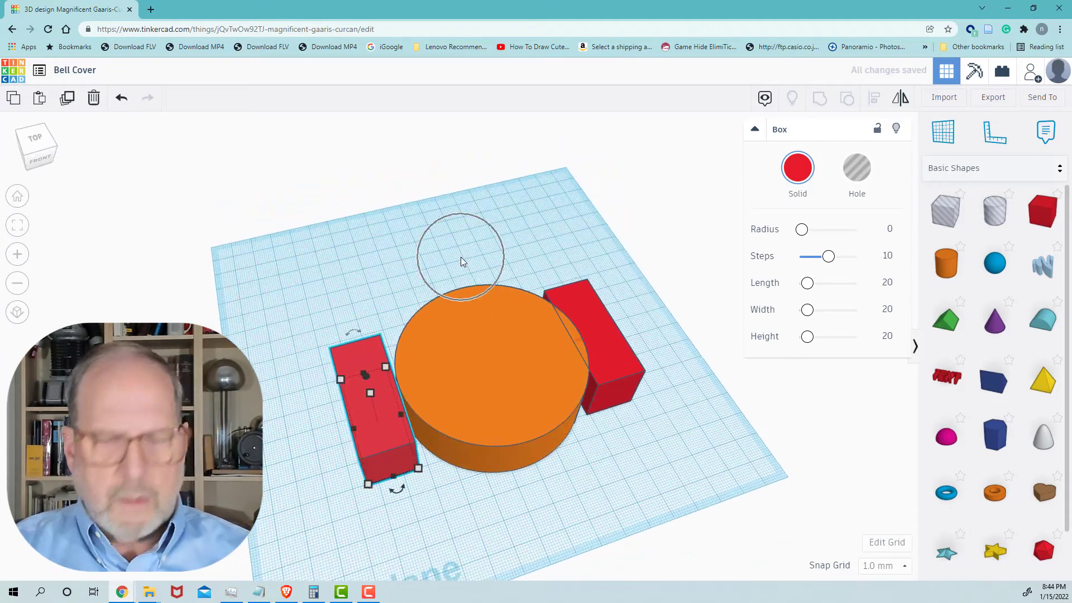
{"action": "key", "text": "Right"}
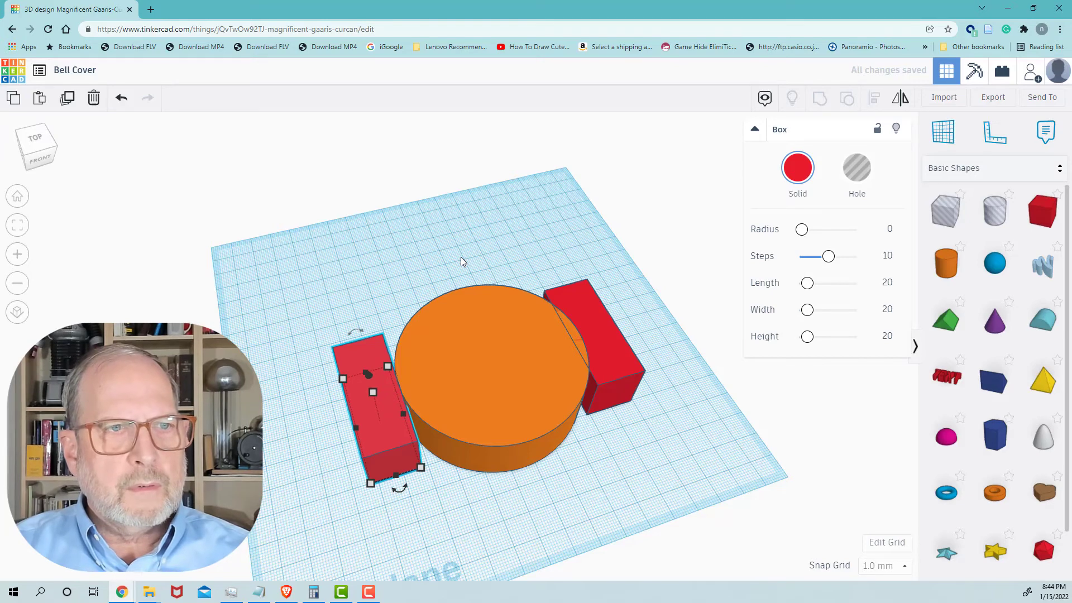
Nudge the left red box 4 mm inward so that it overlaps the cylinder's edge
{"action": "mouse_move", "coordinate": [457, 266]}
{"action": "right_mouse_down"}
{"action": "mouse_move", "coordinate": [469, 304]}
{"action": "mouse_move", "coordinate": [442, 263]}
{"action": "right_mouse_up"}
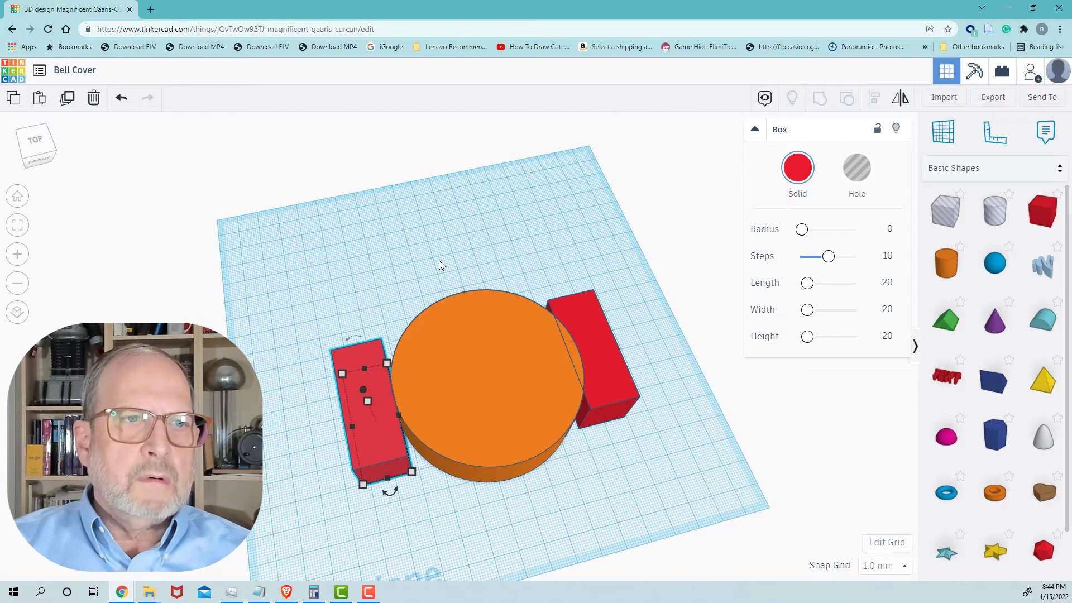
{"action": "key", "text": "Right"}
{"action": "key", "text": "Right"}
{"action": "key", "text": "Right"}
{"action": "key", "text": "Right"}
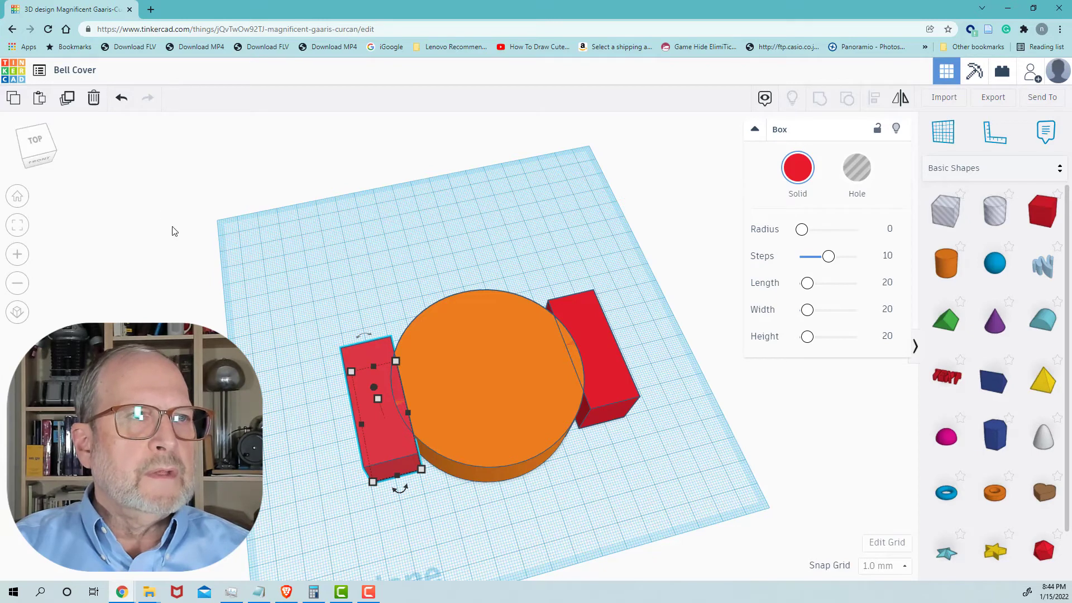
Duplicate the left red box and move the copy outward until it stands clear of the original
{"action": "left_click", "coordinate": [67, 99]}
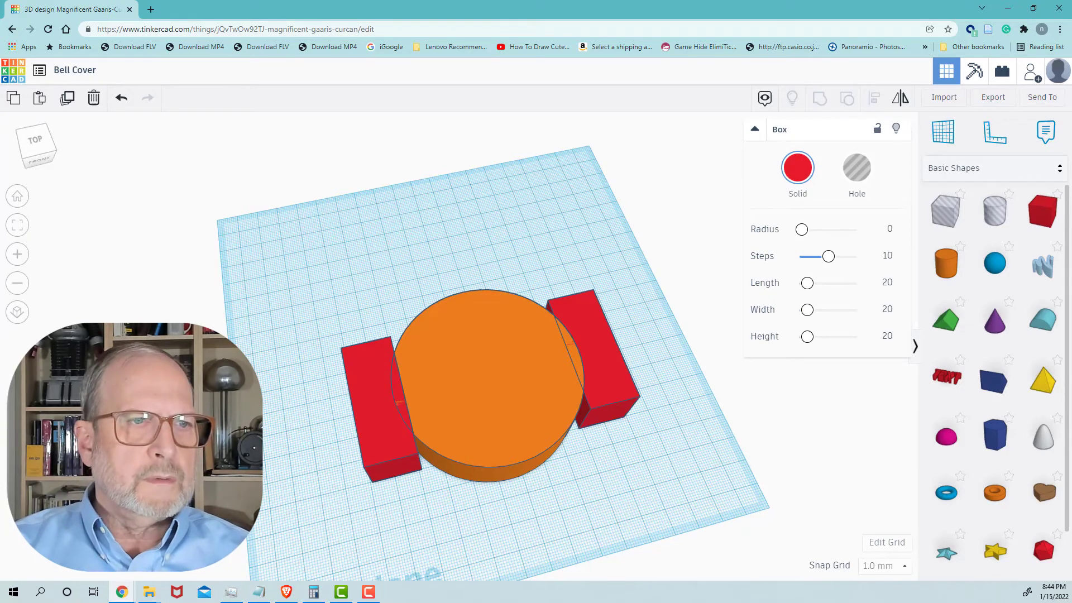
{"action": "key", "text": "Right"}
{"action": "key", "text": "Right"}
{"action": "key", "text": "Right"}
{"action": "key", "text": "Right"}
{"action": "key", "text": "Right"}
{"action": "key", "text": "Right"}
{"action": "key", "text": "Right"}
{"action": "key", "text": "Right"}
{"action": "key", "text": "Right"}
{"action": "key", "text": "Right"}
{"action": "key", "text": "Right"}
{"action": "key", "text": "Right"}
{"action": "key", "text": "Right"}
{"action": "key", "text": "Right"}
{"action": "key", "text": "Right"}
{"action": "key", "text": "Right"}
{"action": "key", "text": "Right"}
{"action": "key", "text": "Right"}
{"action": "key", "text": "Right"}
{"action": "key", "text": "Right"}
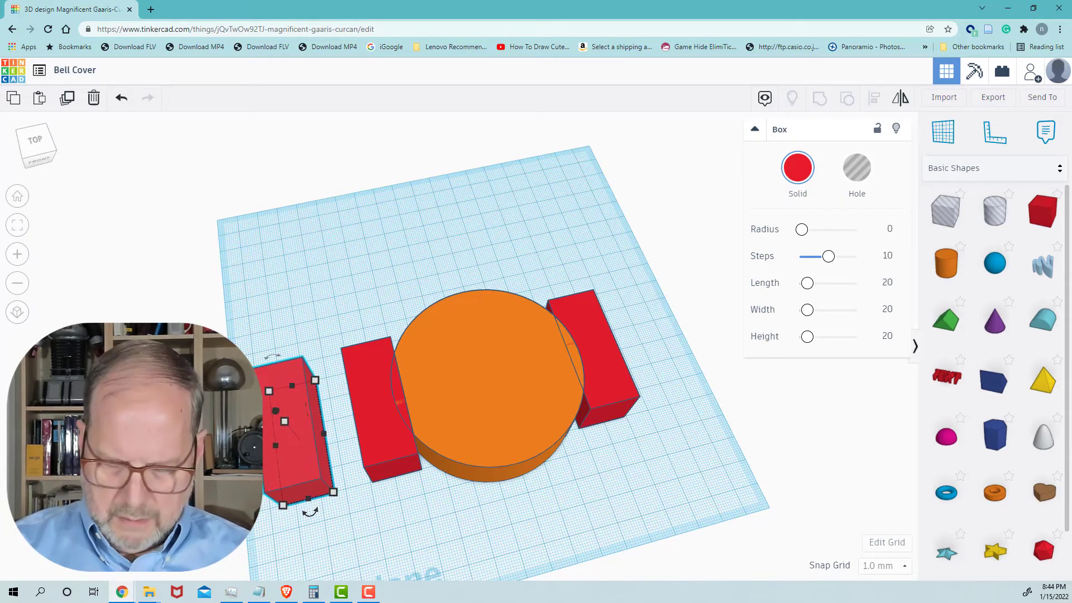
Move the new red box copy toward the workplane's back-left corner, clear of the other shapes, and deselect it
{"action": "key", "text": "Up"}
{"action": "key", "text": "Up"}
{"action": "key", "text": "Up"}
{"action": "key", "text": "Up"}
{"action": "key", "text": "Up"}
{"action": "key", "text": "Up"}
{"action": "key", "text": "Up"}
{"action": "key", "text": "Up"}
{"action": "key", "text": "Up"}
{"action": "key", "text": "Up"}
{"action": "key", "text": "Up"}
{"action": "key", "text": "Up"}
{"action": "key", "text": "Up"}
{"action": "key", "text": "Up"}
{"action": "key", "text": "Up"}
{"action": "key", "text": "Up"}
{"action": "key", "text": "Up"}
{"action": "key", "text": "Up"}
{"action": "key", "text": "Up"}
{"action": "key", "text": "Up"}
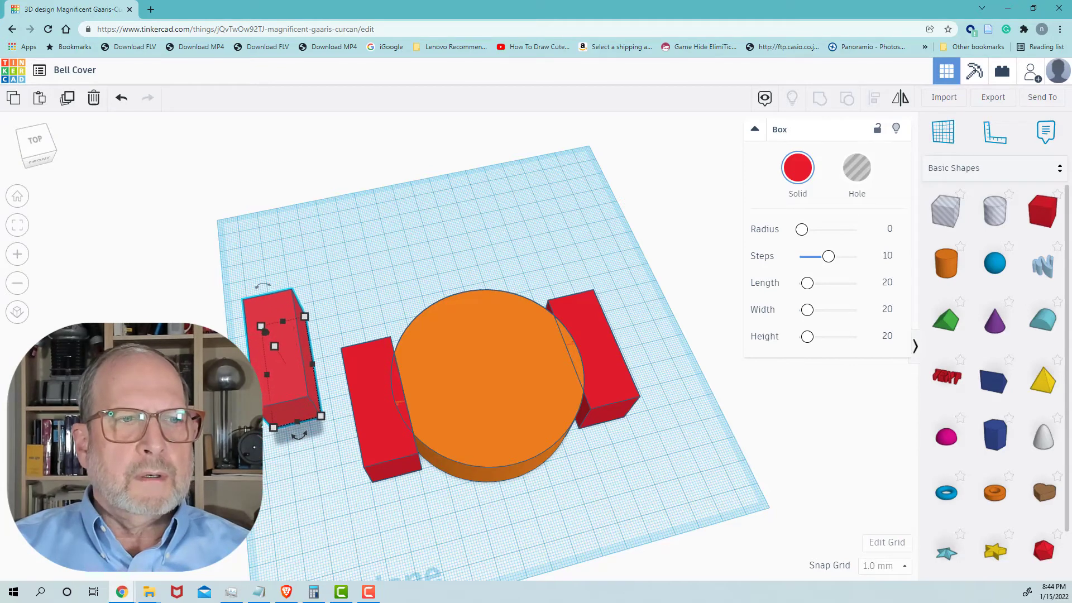
{"action": "key", "text": "Up"}
{"action": "key", "text": "Up"}
{"action": "key", "text": "Up"}
{"action": "key", "text": "Up"}
{"action": "key", "text": "Up"}
{"action": "key", "text": "Up"}
{"action": "key", "text": "Up"}
{"action": "key", "text": "Up"}
{"action": "key", "text": "Up"}
{"action": "key", "text": "Up"}
{"action": "key", "text": "Up"}
{"action": "key", "text": "Up"}
{"action": "key", "text": "Up"}
{"action": "key", "text": "Up"}
{"action": "key", "text": "Up"}
{"action": "key", "text": "Up"}
{"action": "key", "text": "Up"}
{"action": "key", "text": "Up"}
{"action": "key", "text": "Up"}
{"action": "key", "text": "Up"}
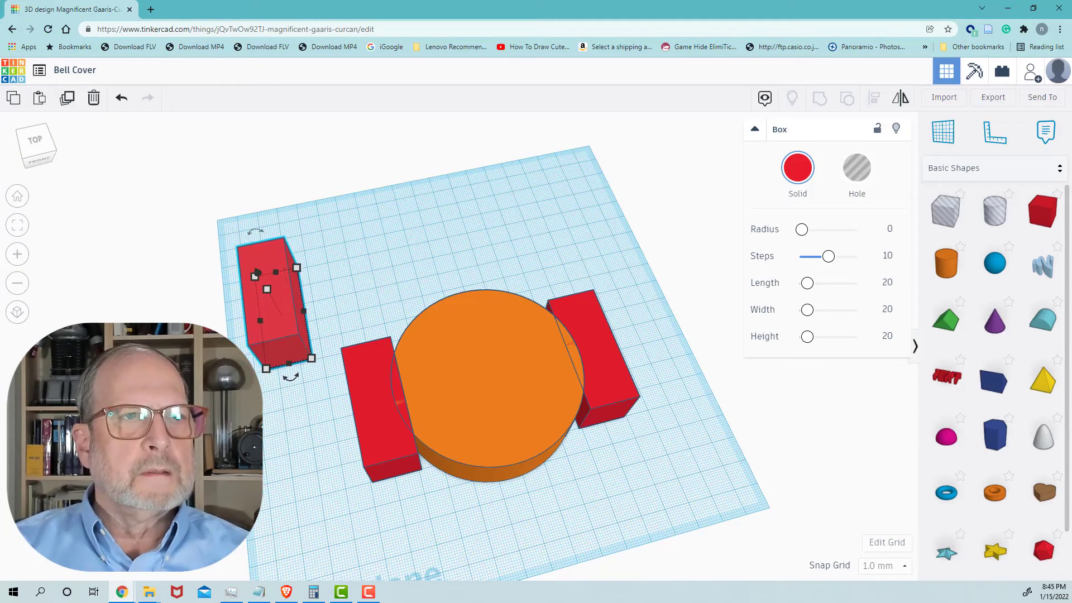
{"action": "key", "text": "Up"}
{"action": "key", "text": "Up"}
{"action": "key", "text": "Up"}
{"action": "key", "text": "Up"}
{"action": "key", "text": "Up"}
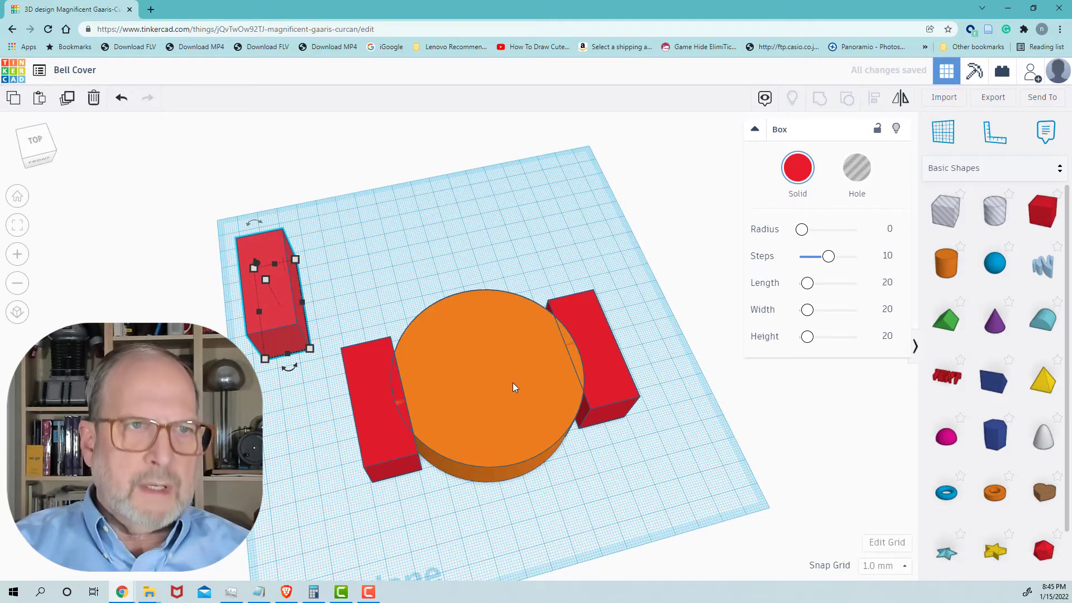
{"action": "left_click", "coordinate": [405, 247]}
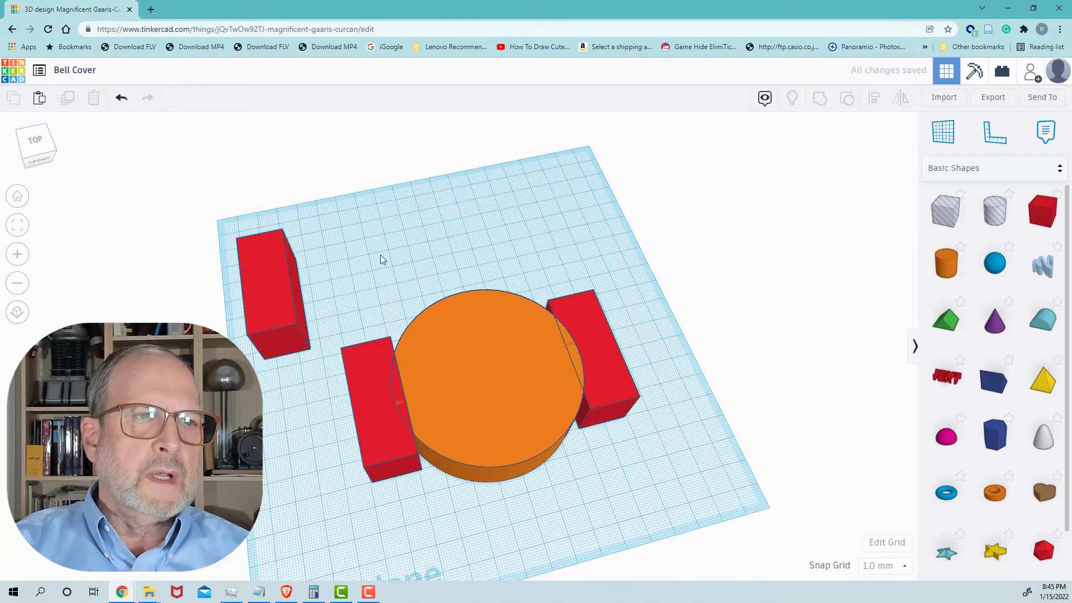
Rotate the red box near the back-left corner 90° in the workplane's plane
{"action": "left_click", "coordinate": [265, 309]}
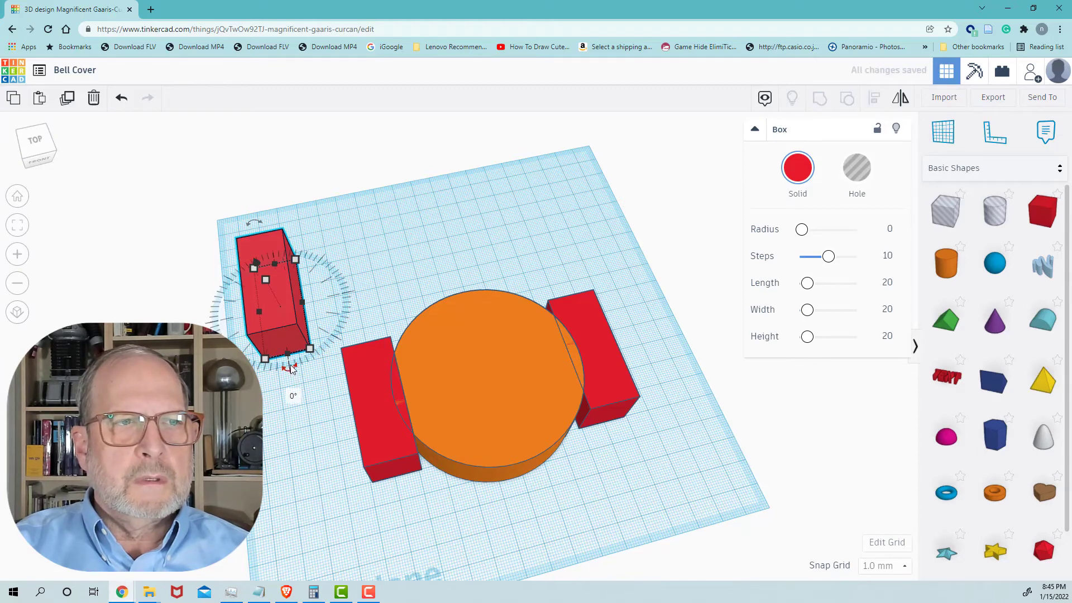
{"action": "left_click_drag", "start_coordinate": [296, 357], "coordinate": [352, 306]}
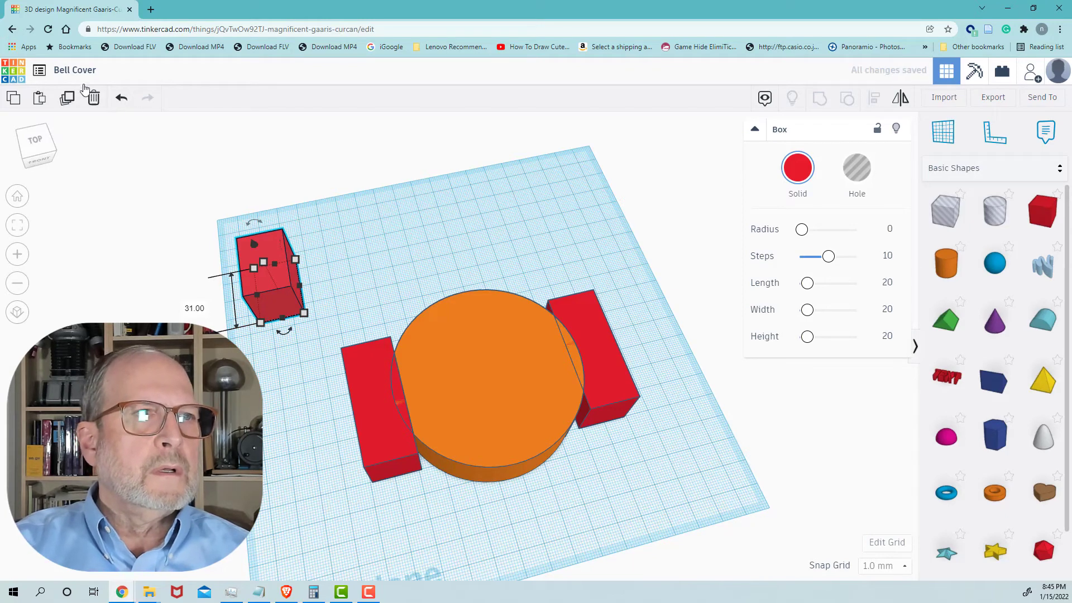
{"action": "left_click", "coordinate": [121, 99]}
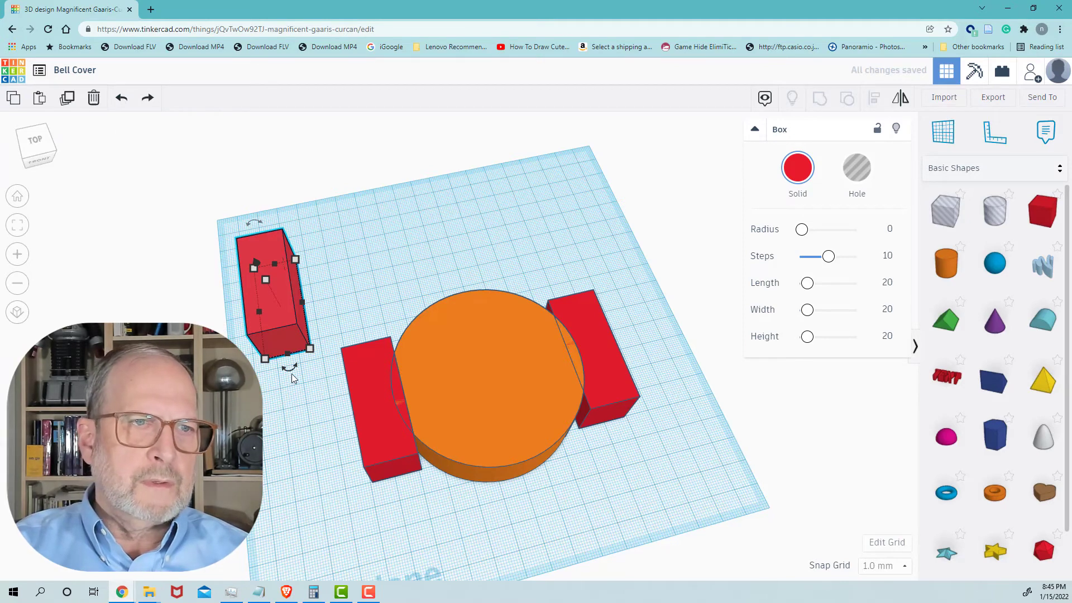
{"action": "left_click_drag", "start_coordinate": [291, 370], "coordinate": [292, 372]}
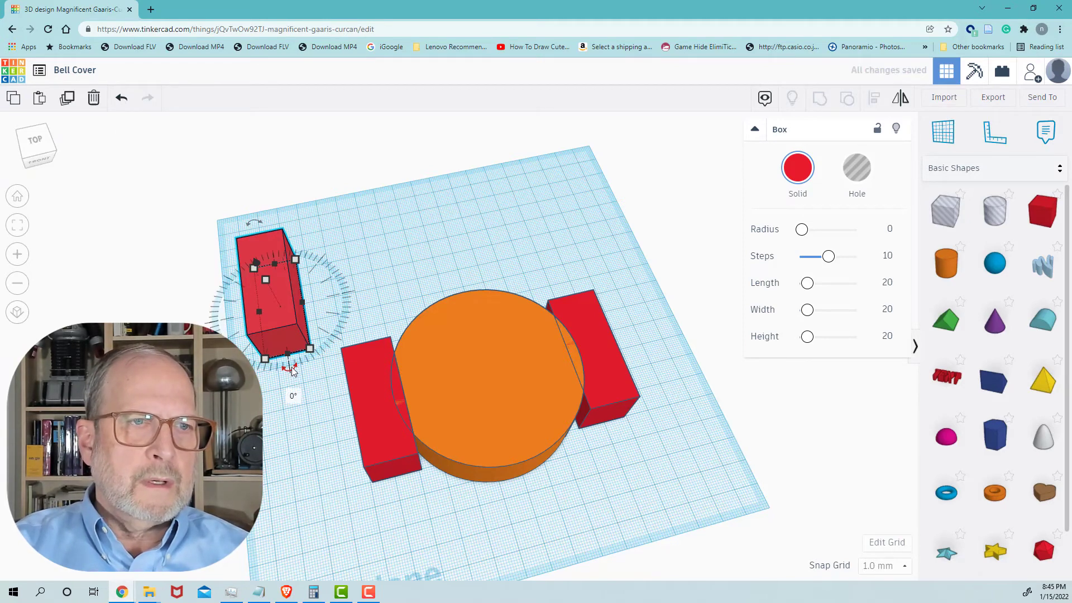
{"action": "left_click", "coordinate": [294, 396]}
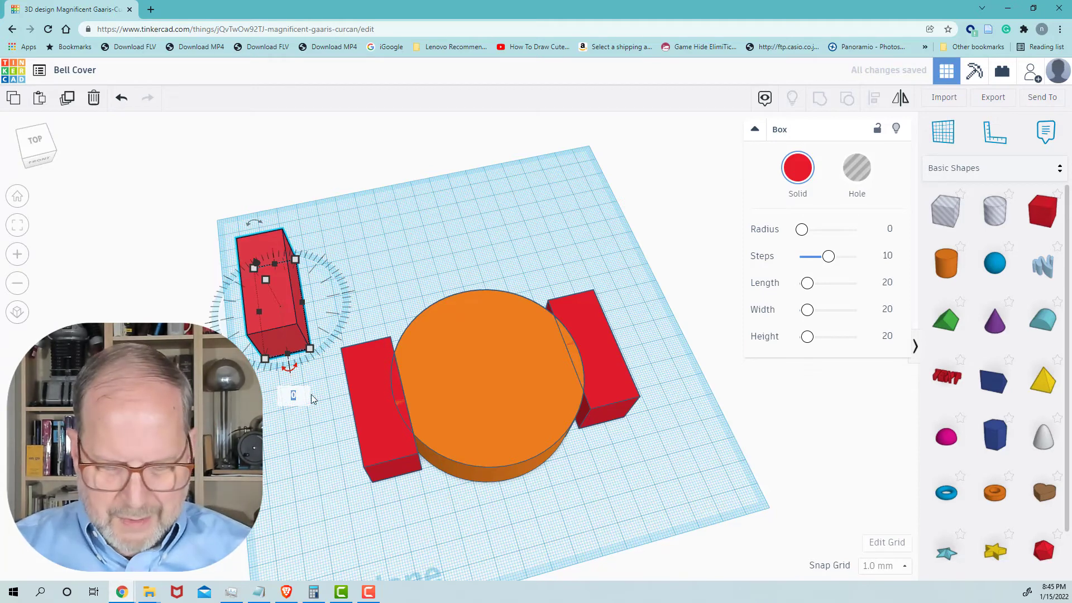
{"action": "type", "text": "90"}
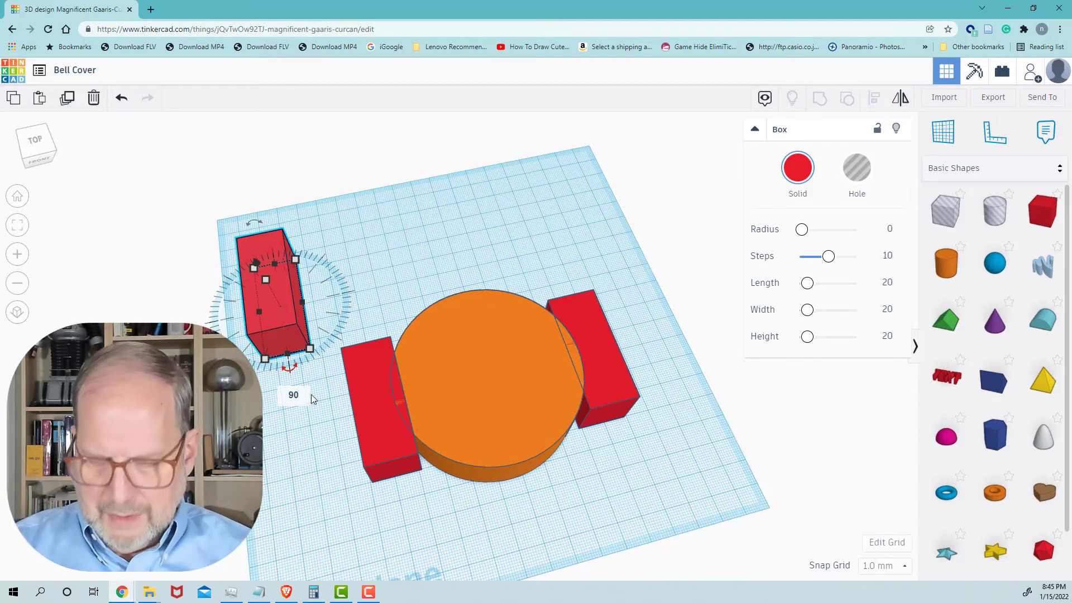
{"action": "key", "text": "Return"}
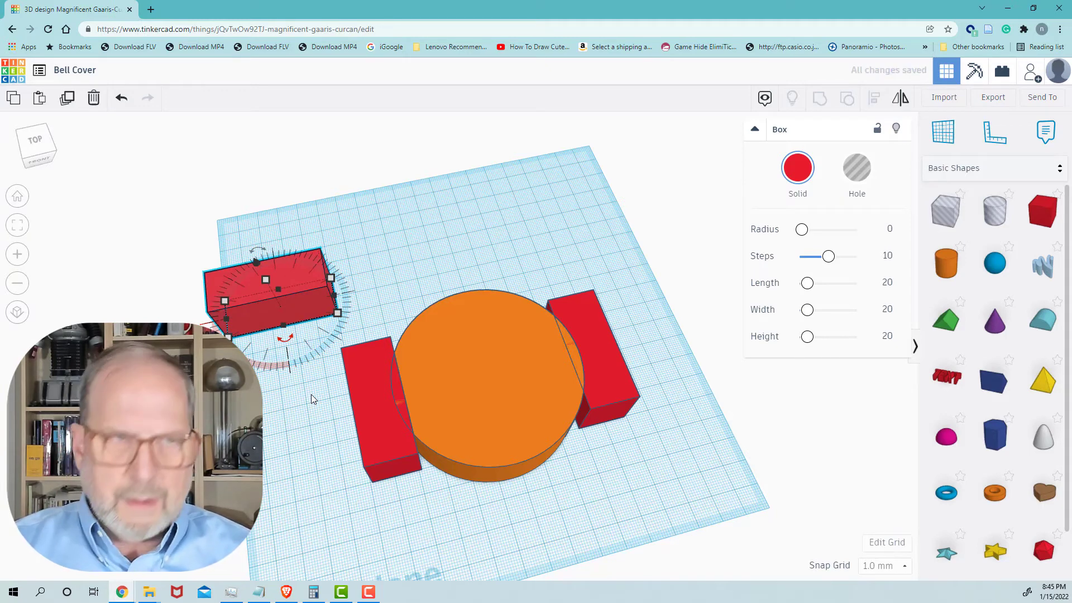
Move the rotated red box sideways until it sits behind the orange cylinder, centred between the two side boxes
{"action": "key", "text": "Right"}
{"action": "key", "text": "Right"}
{"action": "key", "text": "Right"}
{"action": "key", "text": "Right"}
{"action": "key", "text": "Right"}
{"action": "key", "text": "Right"}
{"action": "key", "text": "Right"}
{"action": "key", "text": "Right"}
{"action": "key", "text": "Right"}
{"action": "key", "text": "Right"}
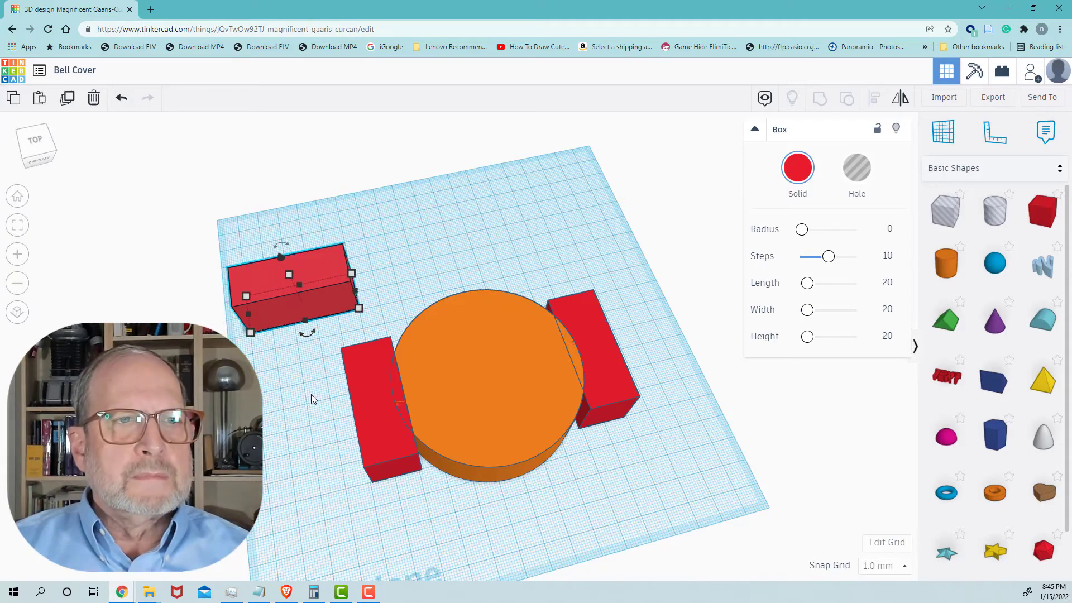
{"action": "key", "text": "Right"}
{"action": "key", "text": "Right"}
{"action": "key", "text": "Right"}
{"action": "key", "text": "Right"}
{"action": "key", "text": "Right"}
{"action": "key", "text": "Right"}
{"action": "key", "text": "Right"}
{"action": "key", "text": "Right"}
{"action": "key", "text": "Right"}
{"action": "key", "text": "Right"}
{"action": "key", "text": "Right"}
{"action": "key", "text": "Right"}
{"action": "key", "text": "Right"}
{"action": "key", "text": "Right"}
{"action": "key", "text": "Right"}
{"action": "key", "text": "Right"}
{"action": "key", "text": "Right"}
{"action": "key", "text": "Right"}
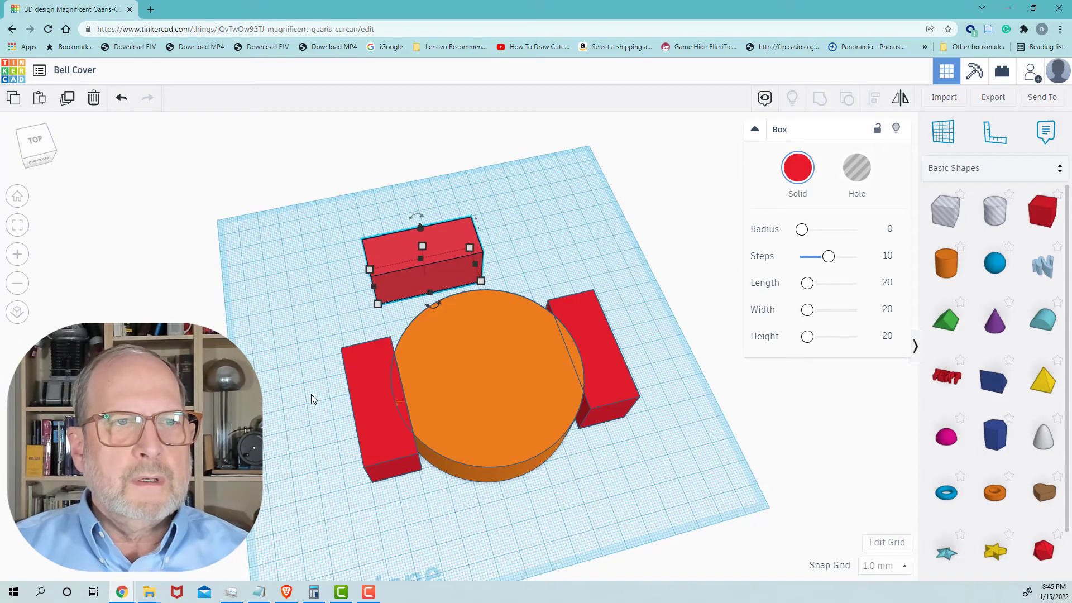
{"action": "key", "text": "Right"}
{"action": "key", "text": "Right"}
{"action": "key", "text": "Right"}
{"action": "key", "text": "Right"}
{"action": "key", "text": "Right"}
{"action": "key", "text": "Right"}
{"action": "key", "text": "Right"}
{"action": "key", "text": "Right"}
{"action": "key", "text": "Right"}
{"action": "key", "text": "Right"}
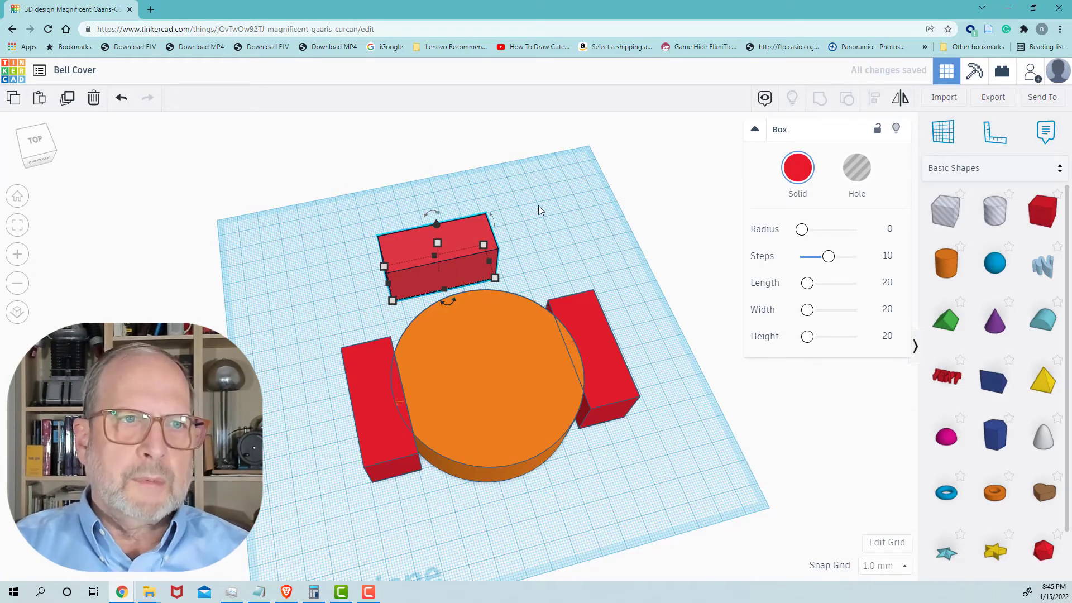
{"action": "right_click_drag", "start_coordinate": [539, 207], "coordinate": [549, 259]}
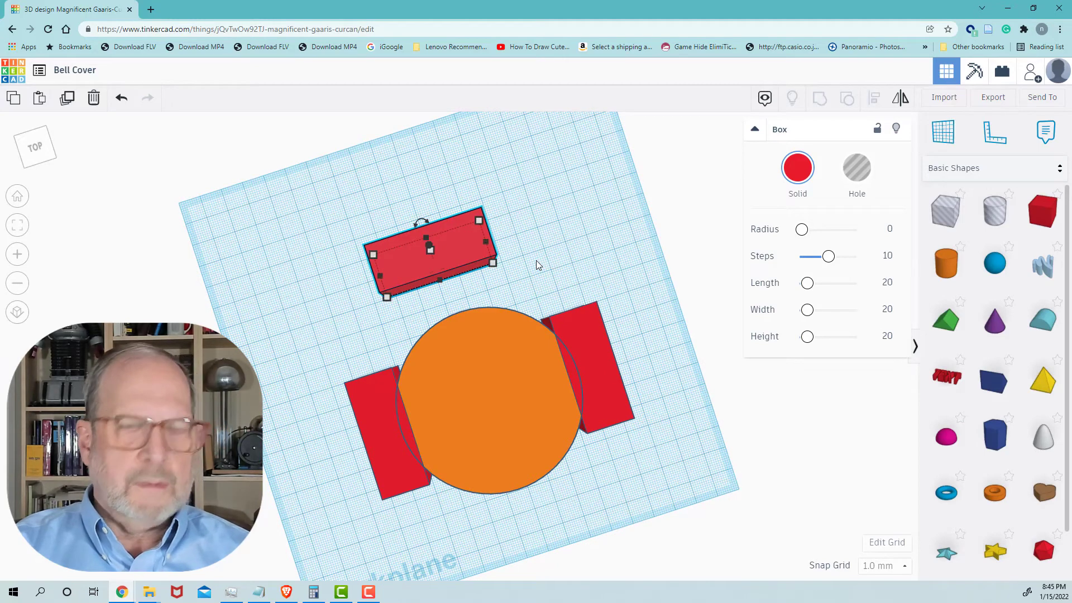
{"action": "key", "text": "Right"}
{"action": "key", "text": "Right"}
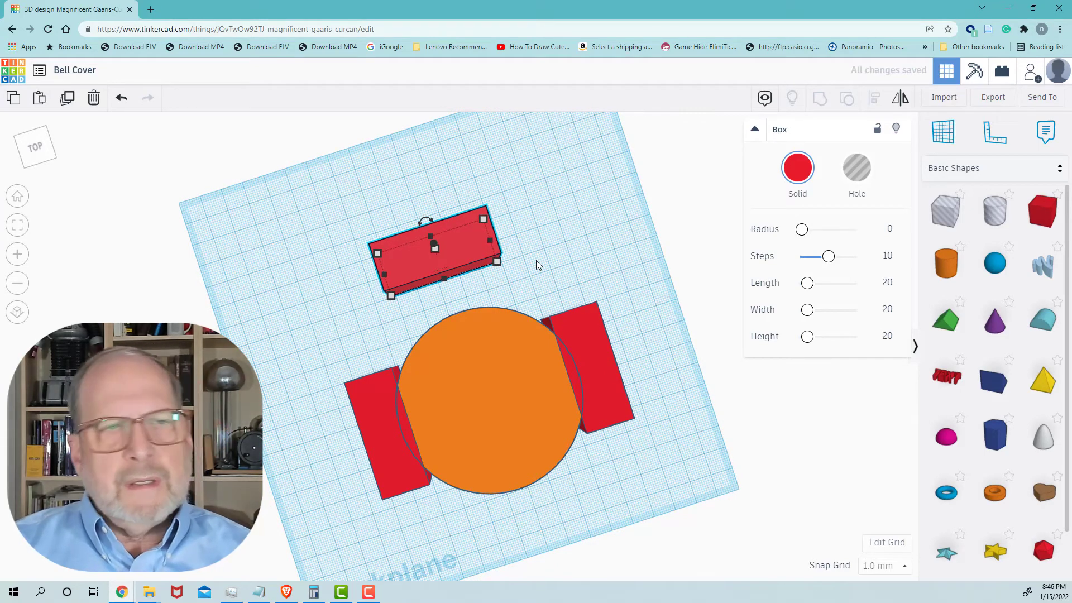
{"action": "key", "text": "Left"}
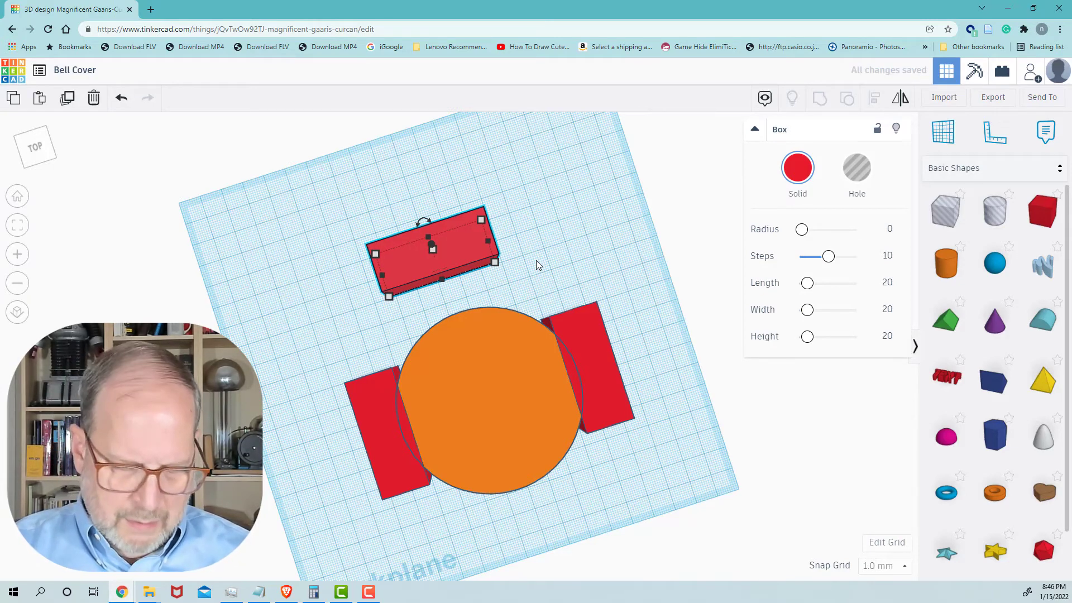
Move the rotated red box toward the cylinder until it reaches the cylinder's back edge
{"action": "right_click_drag", "start_coordinate": [539, 237], "coordinate": [552, 293]}
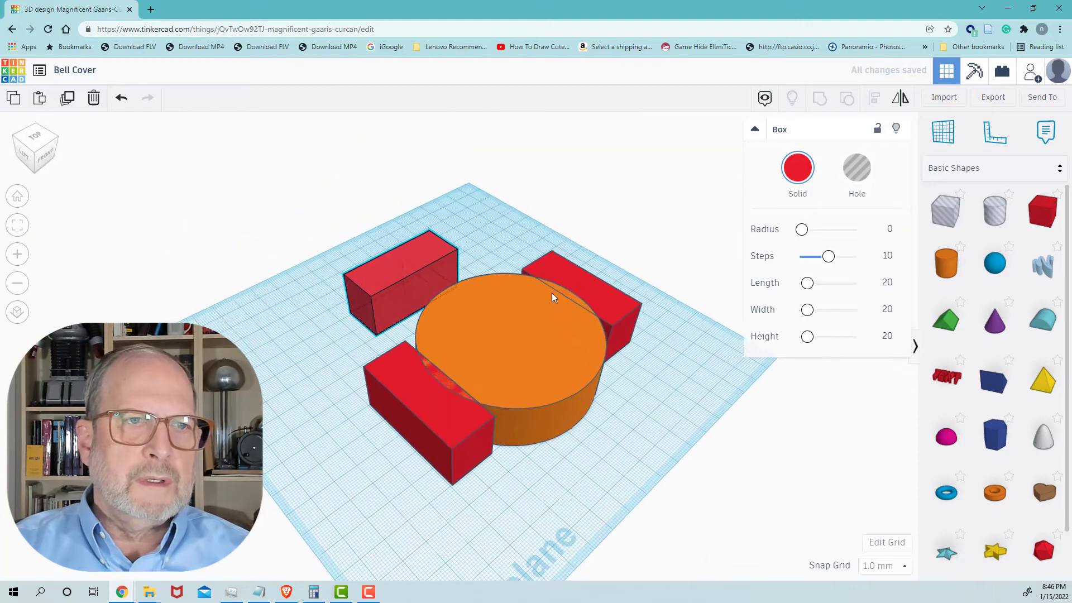
{"action": "right_click_drag", "start_coordinate": [484, 553], "coordinate": [641, 525]}
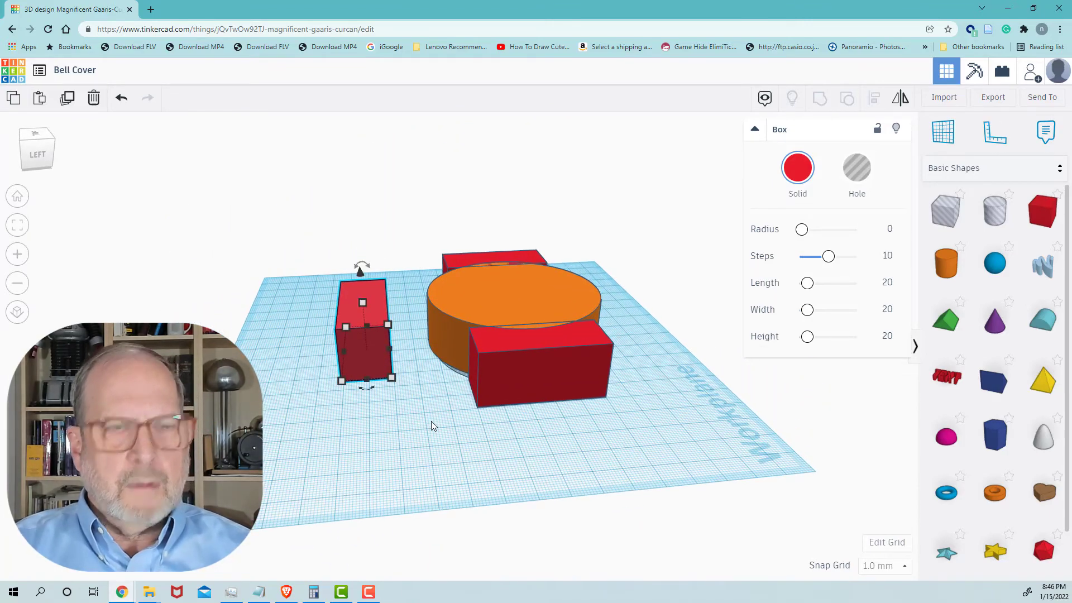
{"action": "key", "text": "Right"}
{"action": "key", "text": "Right"}
{"action": "key", "text": "Right"}
{"action": "key", "text": "Right"}
{"action": "key", "text": "Right"}
{"action": "key", "text": "Right"}
{"action": "key", "text": "Right"}
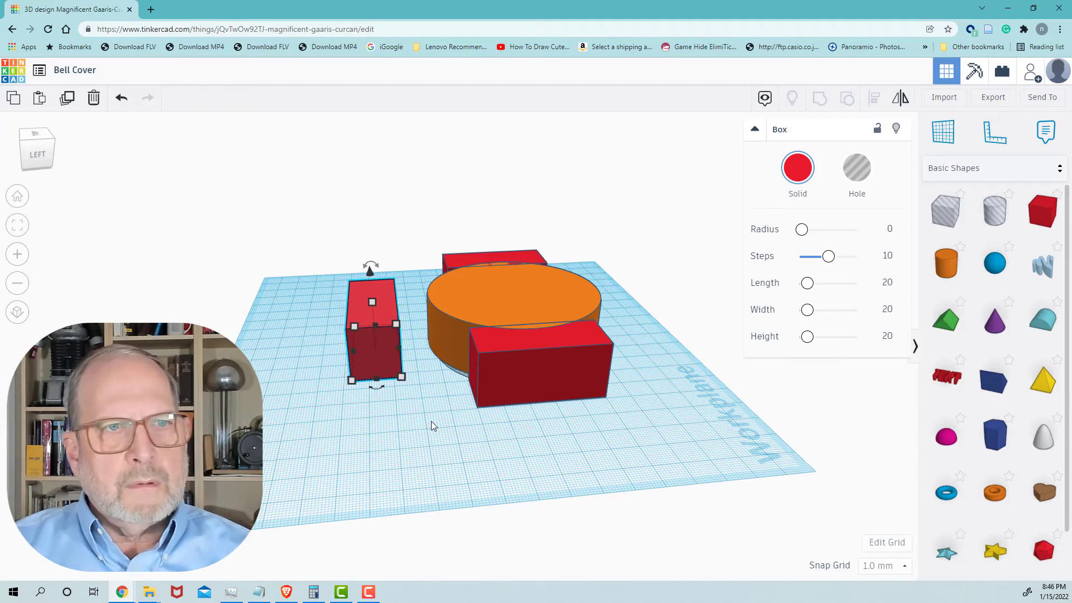
{"action": "key", "text": "Right"}
{"action": "key", "text": "Right"}
{"action": "key", "text": "Right"}
{"action": "key", "text": "Right"}
{"action": "key", "text": "Right"}
{"action": "key", "text": "Right"}
{"action": "key", "text": "Right"}
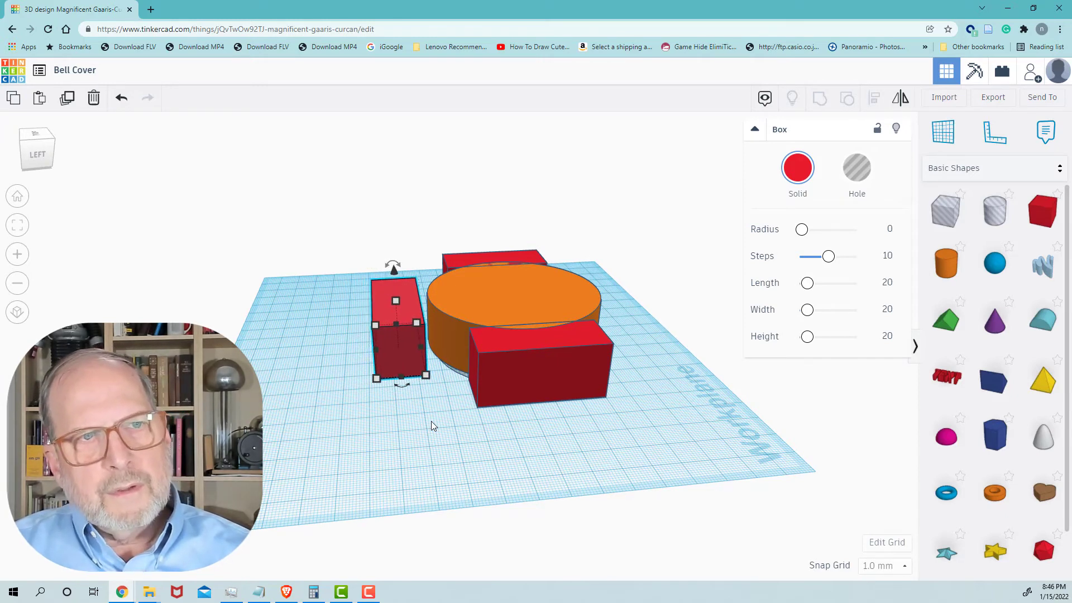
{"action": "key", "text": "Right"}
{"action": "key", "text": "Right"}
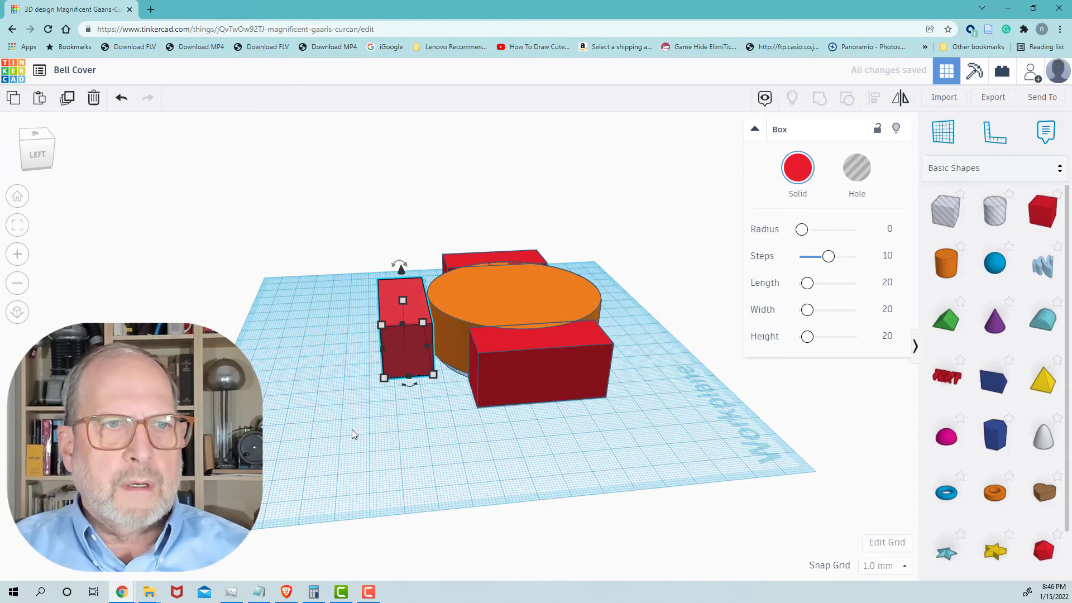
Nudge the selected red box a few millimetres into the orange cylinder so it slightly overlaps the cylinder's edge
{"action": "right_click_drag", "start_coordinate": [352, 433], "coordinate": [364, 504]}
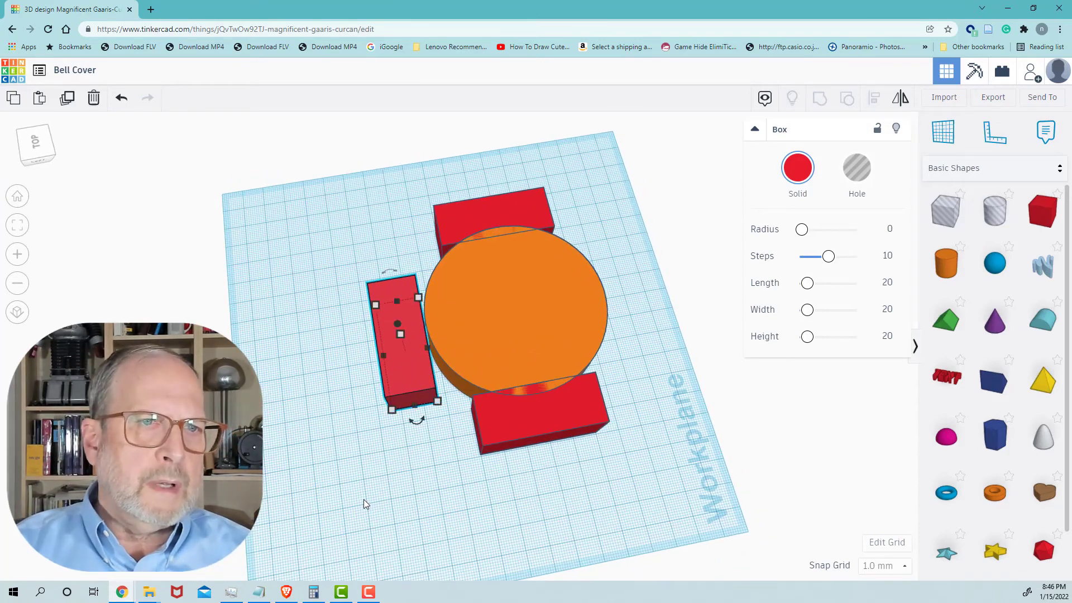
{"action": "key", "text": "Right"}
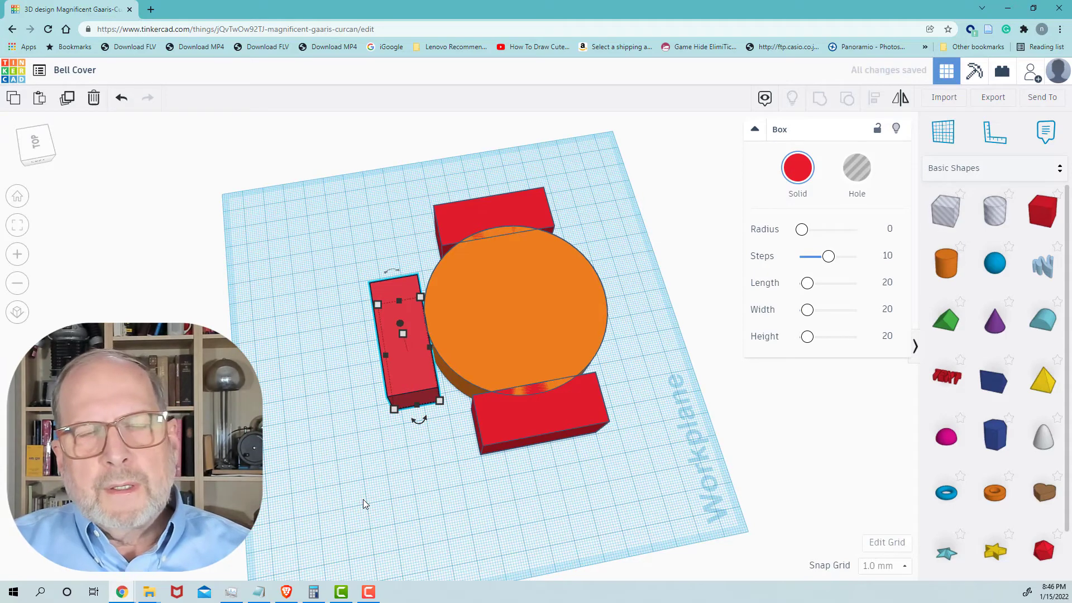
{"action": "key", "text": "Right"}
{"action": "key", "text": "Right"}
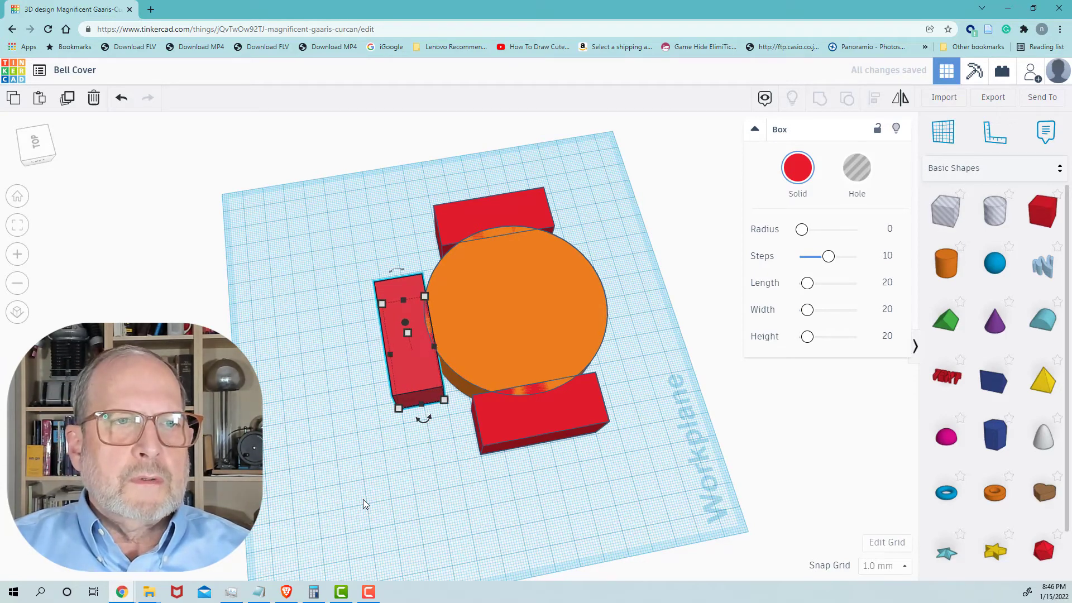
{"action": "key", "text": "Right"}
{"action": "key", "text": "Right"}
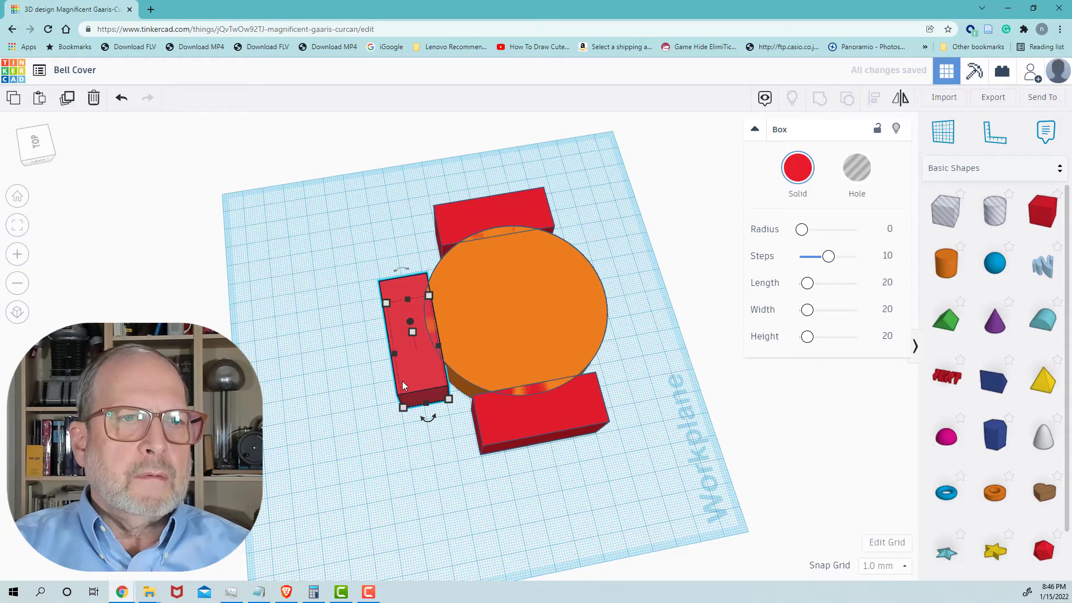
Duplicate the selected red box and move the copy straight across the cylinder to the opposite, uncovered side
{"action": "left_click", "coordinate": [68, 99]}
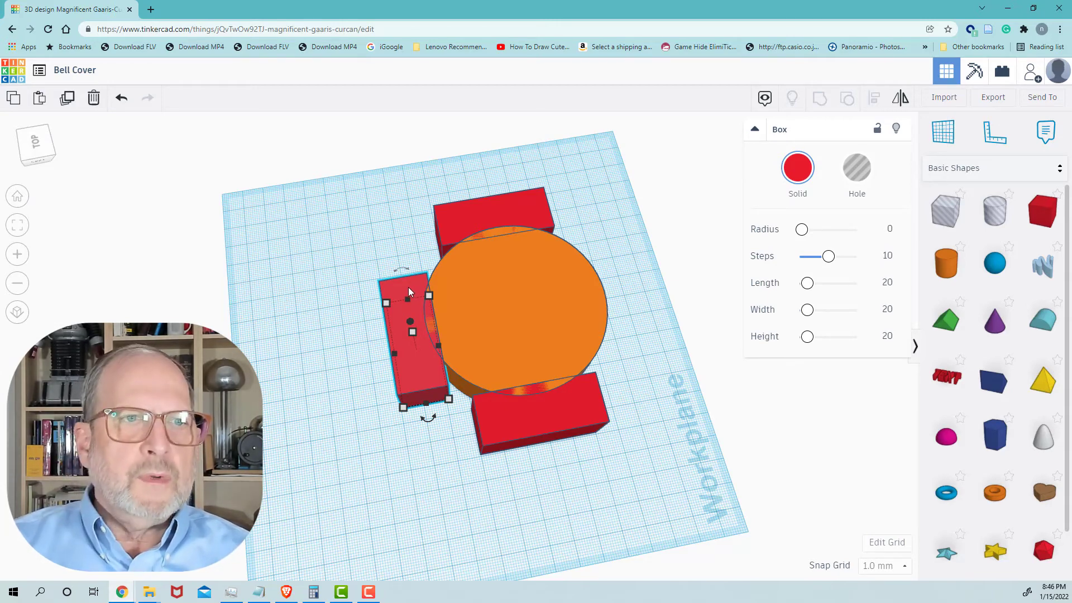
{"action": "key", "text": "Right"}
{"action": "key", "text": "Right"}
{"action": "key", "text": "Right"}
{"action": "key", "text": "Right"}
{"action": "key", "text": "Right"}
{"action": "key", "text": "Right"}
{"action": "key", "text": "Right"}
{"action": "key", "text": "Right"}
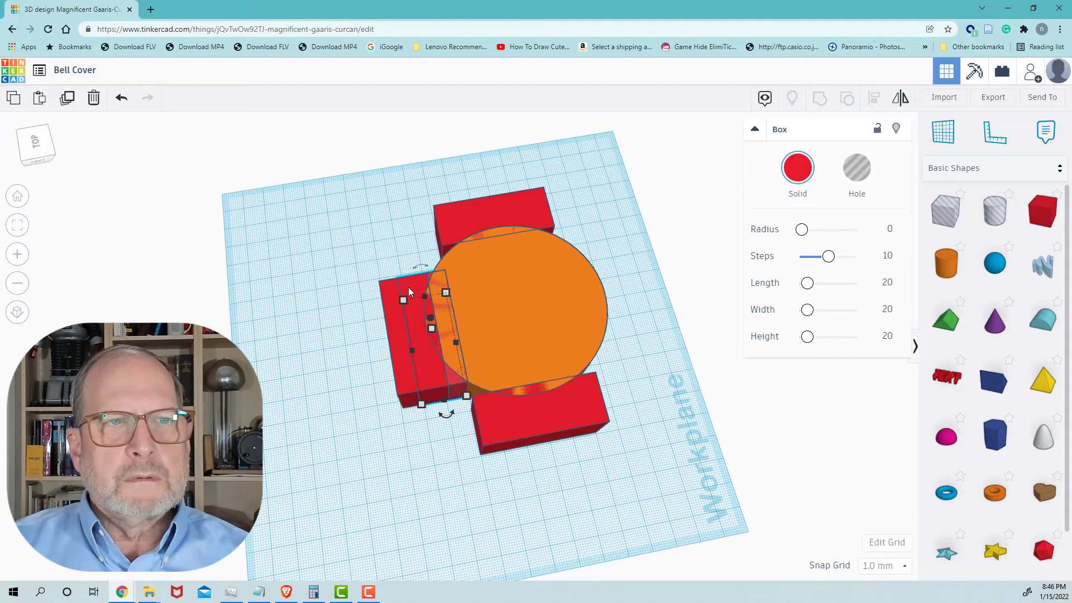
{"action": "key", "text": "Right"}
{"action": "key", "text": "Right"}
{"action": "key", "text": "Right"}
{"action": "key", "text": "Right"}
{"action": "key", "text": "Right"}
{"action": "key", "text": "Right"}
{"action": "key", "text": "Right"}
{"action": "key", "text": "Right"}
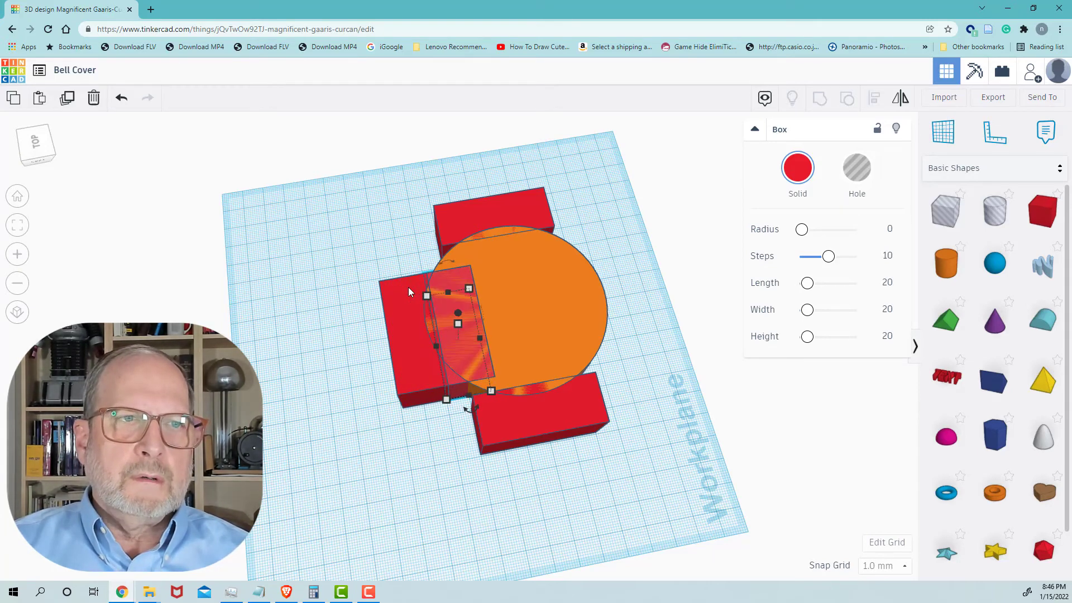
{"action": "key", "text": "Right"}
{"action": "key", "text": "Right"}
{"action": "key", "text": "Right"}
{"action": "key", "text": "Right"}
{"action": "key", "text": "Right"}
{"action": "key", "text": "Right"}
{"action": "key", "text": "Right"}
{"action": "key", "text": "Right"}
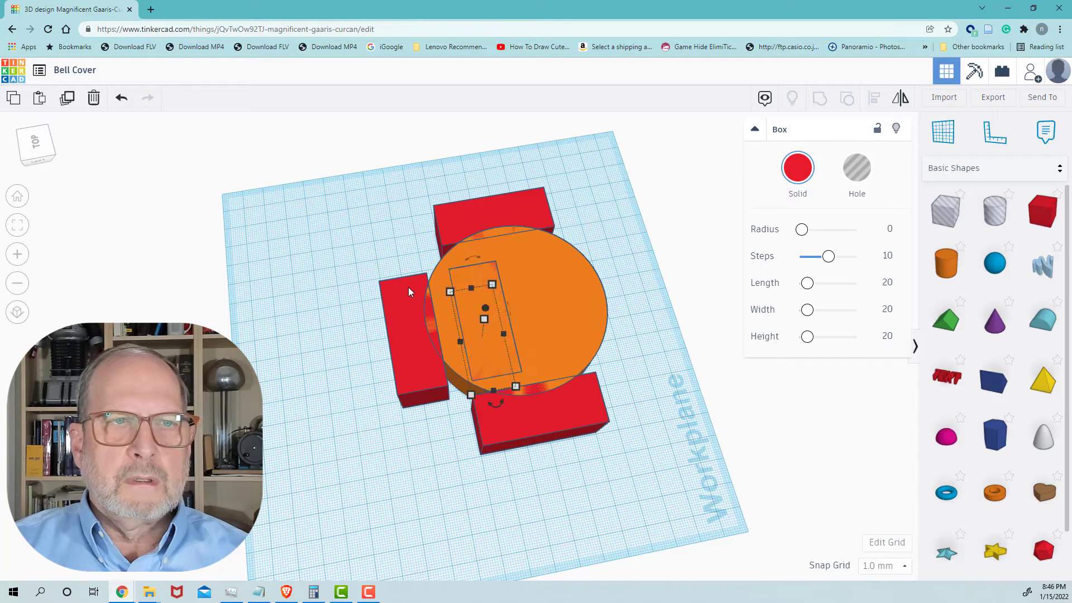
{"action": "key", "text": "Right"}
{"action": "key", "text": "Right"}
{"action": "key", "text": "Right"}
{"action": "key", "text": "Right"}
{"action": "key", "text": "Right"}
{"action": "key", "text": "Right"}
{"action": "key", "text": "Right"}
{"action": "key", "text": "Right"}
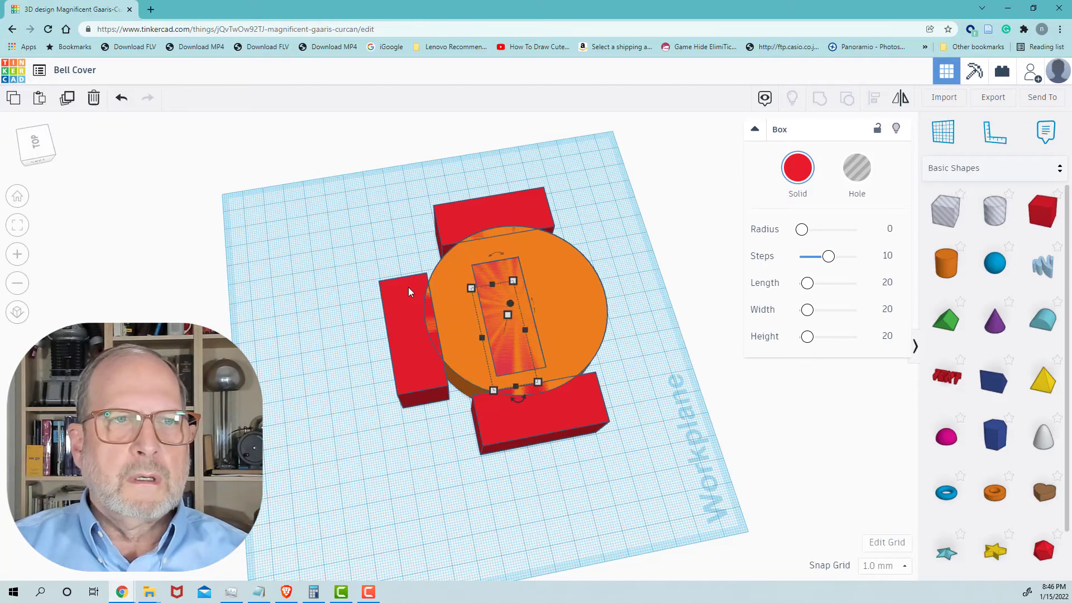
{"action": "key", "text": "Right"}
{"action": "key", "text": "Right"}
{"action": "key", "text": "Right"}
{"action": "key", "text": "Right"}
{"action": "key", "text": "Right"}
{"action": "key", "text": "Right"}
{"action": "key", "text": "Right"}
{"action": "key", "text": "Right"}
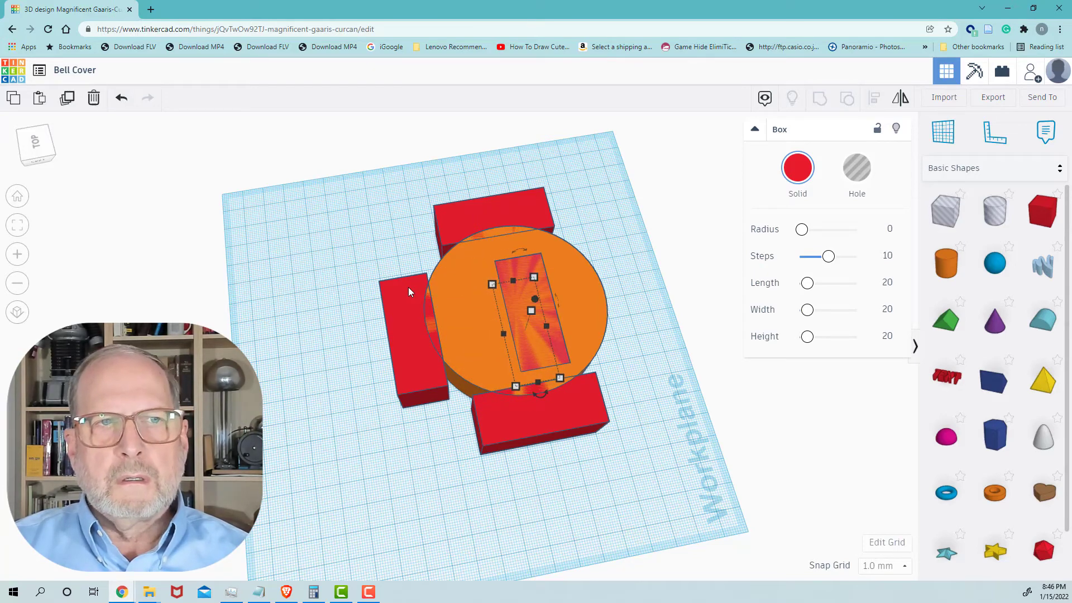
{"action": "key", "text": "Right"}
{"action": "key", "text": "Right"}
{"action": "key", "text": "Right"}
{"action": "key", "text": "Right"}
{"action": "key", "text": "Right"}
{"action": "key", "text": "Right"}
{"action": "key", "text": "Right"}
{"action": "key", "text": "Right"}
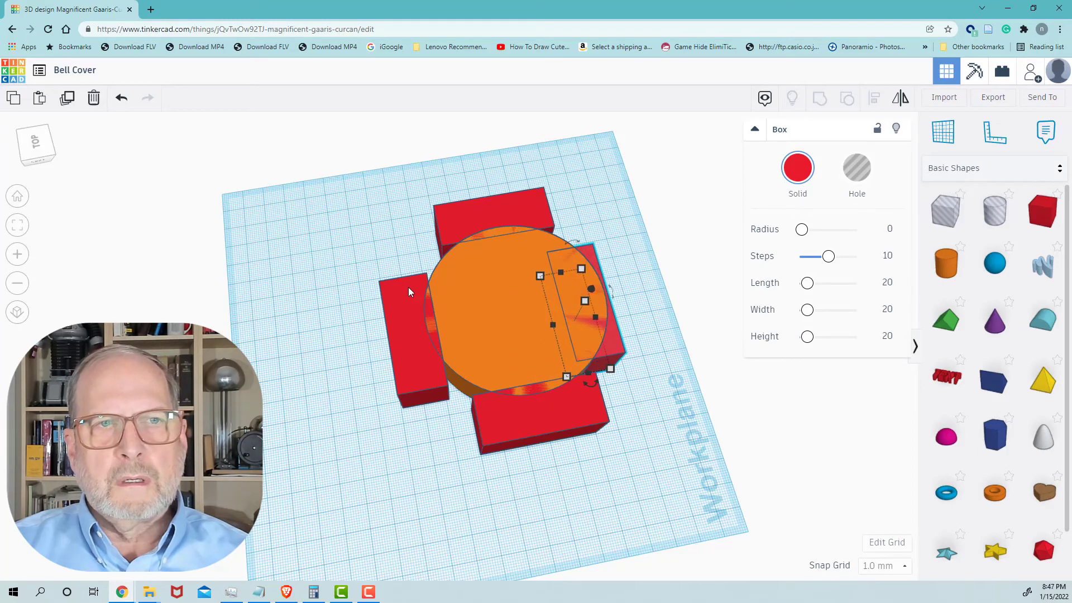
{"action": "key", "text": "Right"}
{"action": "key", "text": "Right"}
{"action": "key", "text": "Right"}
{"action": "key", "text": "Right"}
{"action": "key", "text": "Right"}
{"action": "key", "text": "Right"}
{"action": "key", "text": "Right"}
{"action": "key", "text": "Right"}
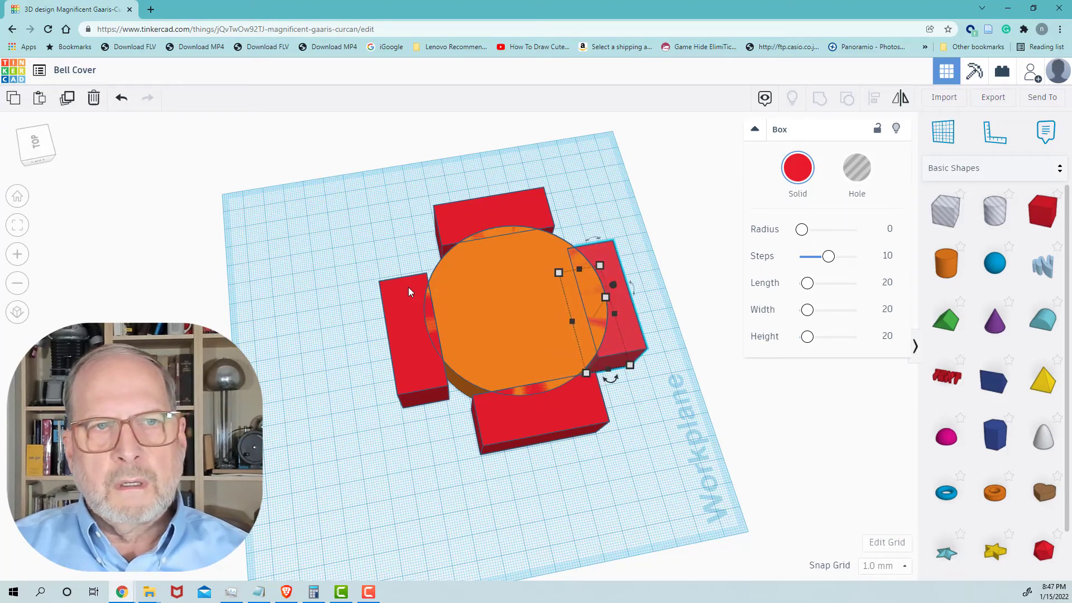
{"action": "key", "text": "Right"}
{"action": "key", "text": "Right"}
{"action": "key", "text": "Right"}
{"action": "key", "text": "Right"}
{"action": "key", "text": "Right"}
{"action": "key", "text": "Right"}
{"action": "key", "text": "Right"}
{"action": "key", "text": "Right"}
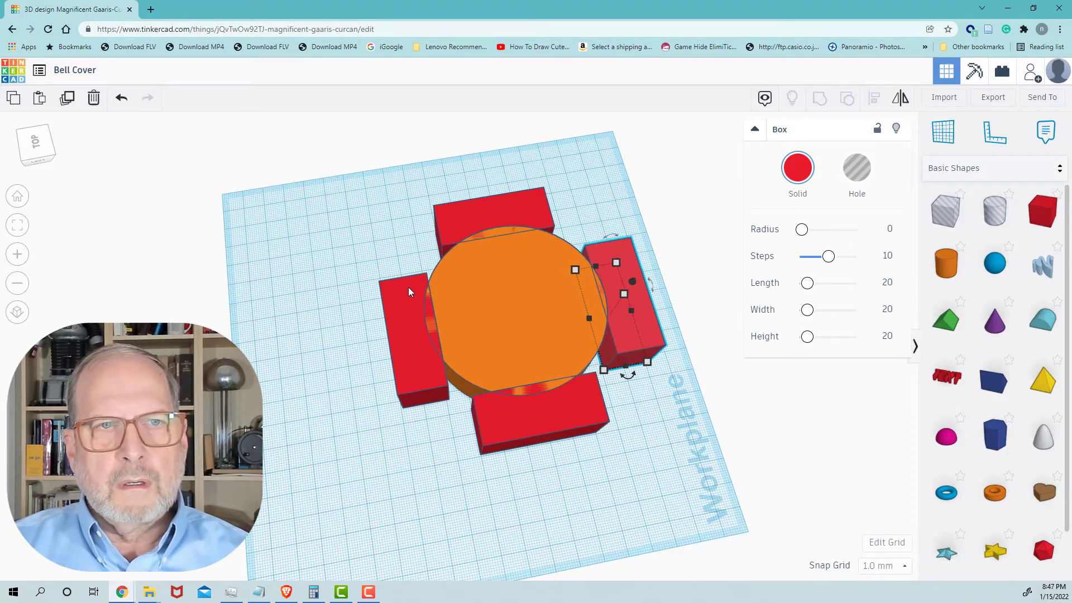
{"action": "key", "text": "Right"}
{"action": "key", "text": "Right"}
{"action": "key", "text": "Right"}
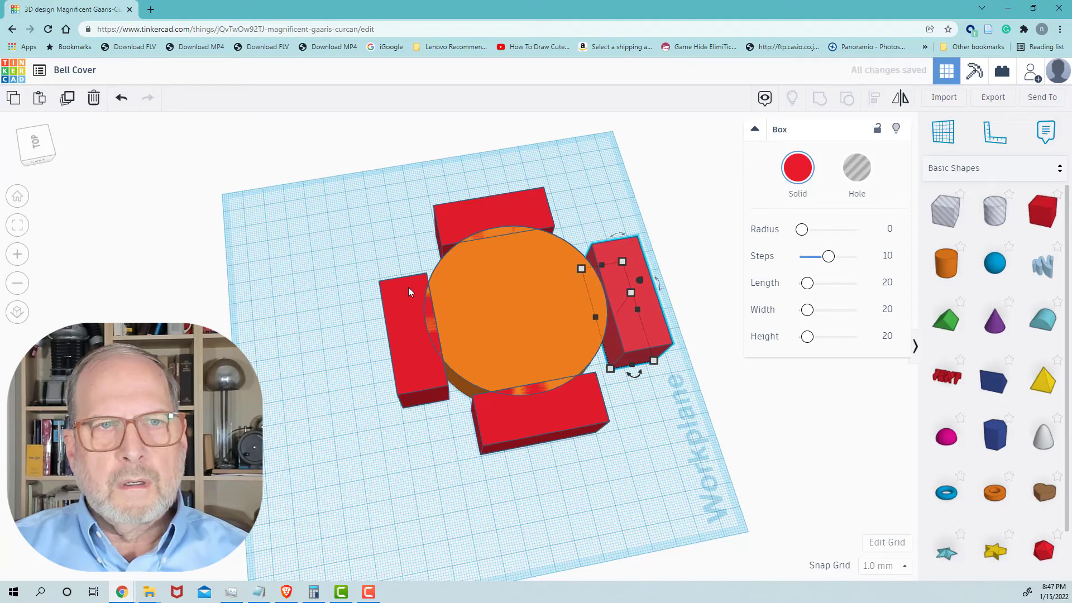
Nudge the new box copy back toward the cylinder until its overlap matches that of the opposite box
{"action": "key", "text": "Left"}
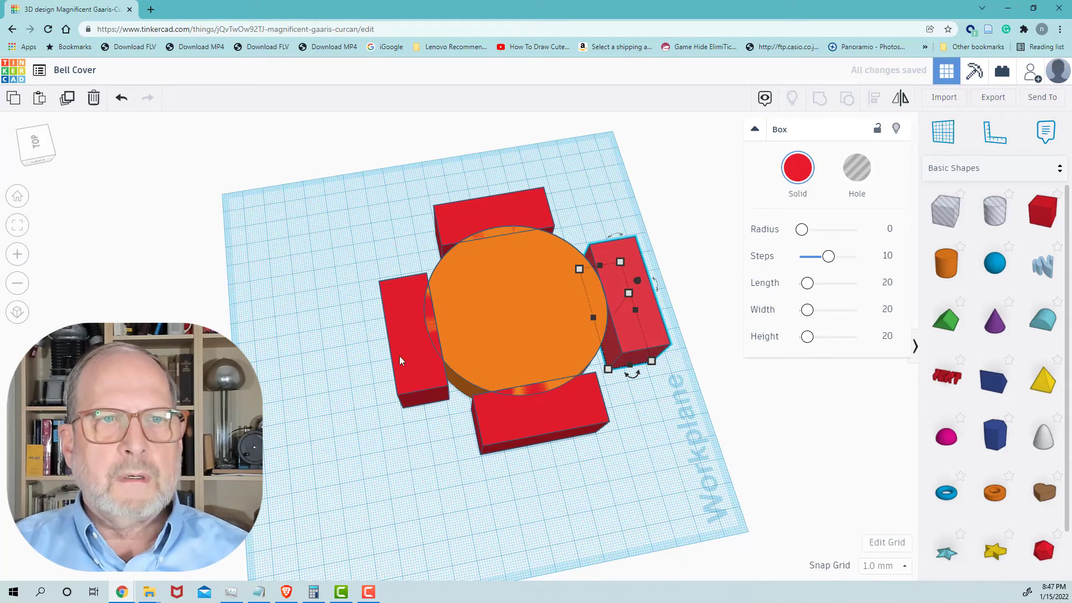
{"action": "right_click_drag", "start_coordinate": [359, 489], "coordinate": [587, 455]}
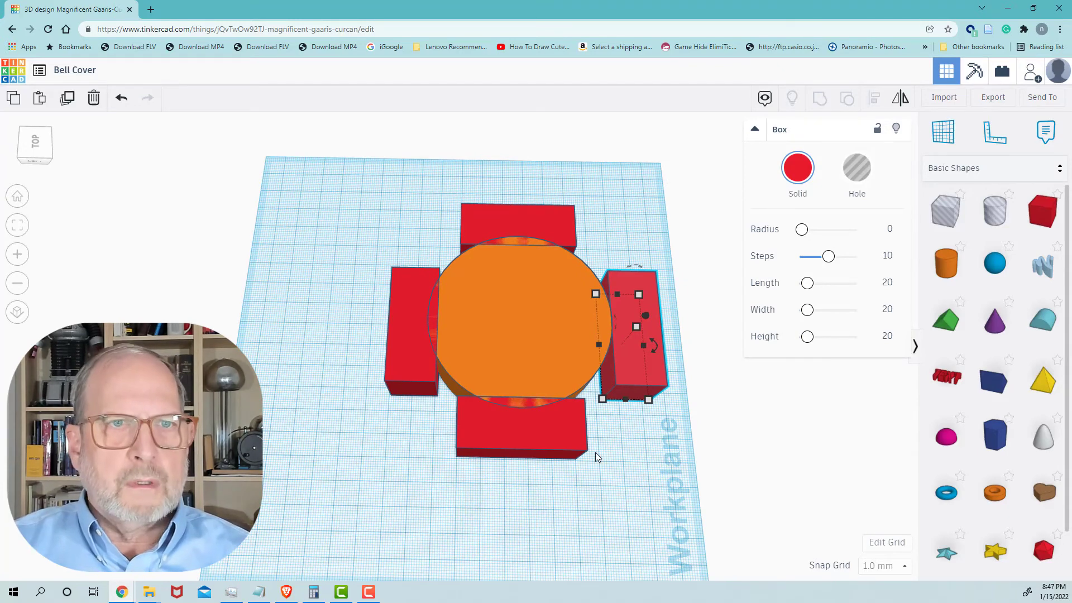
{"action": "key", "text": "Left"}
{"action": "key", "text": "Left"}
{"action": "key", "text": "Left"}
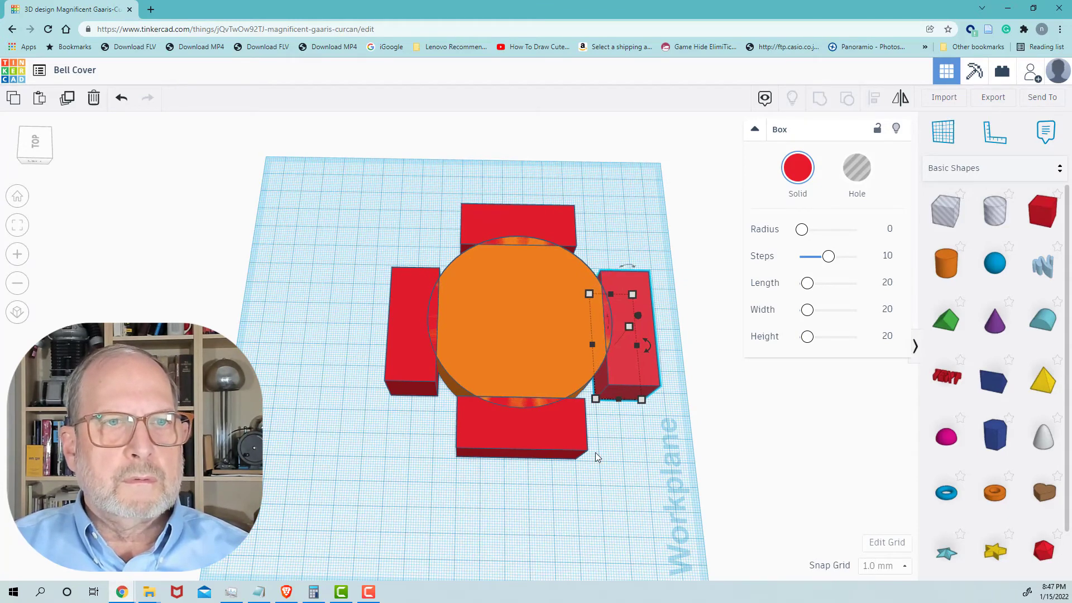
{"action": "key", "text": "Left"}
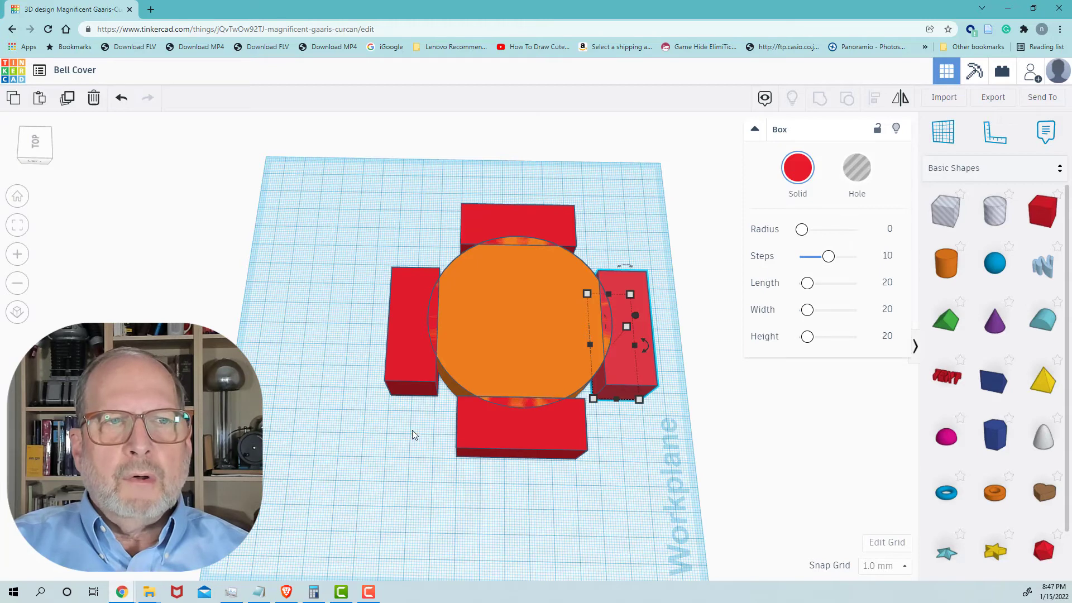
Turn all four red boxes around the cylinder into holes
{"action": "left_click", "coordinate": [864, 175]}
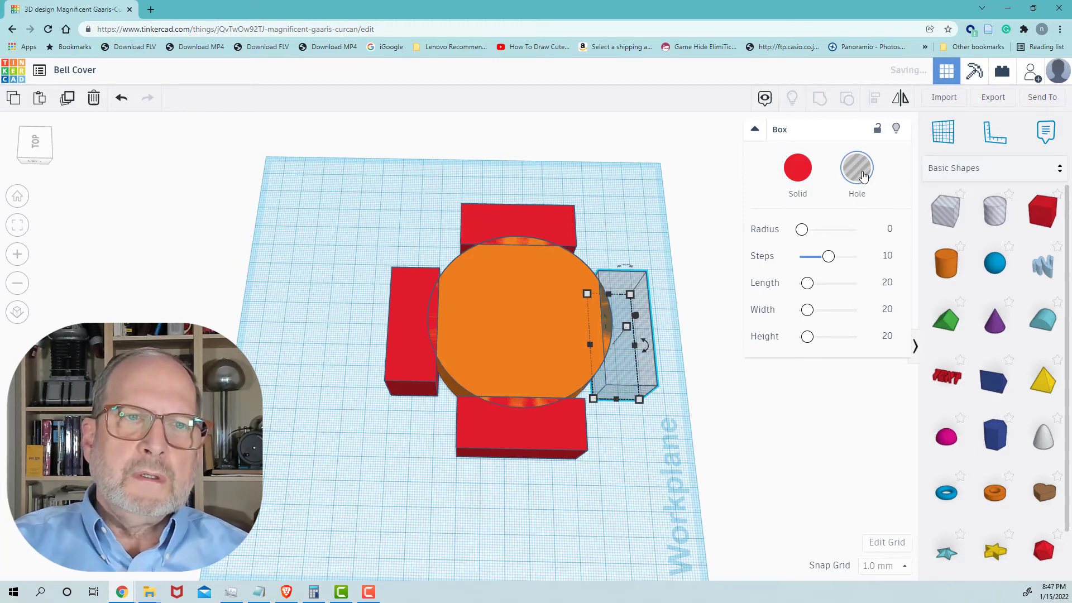
{"action": "left_click", "coordinate": [541, 219]}
{"action": "left_click", "coordinate": [859, 173]}
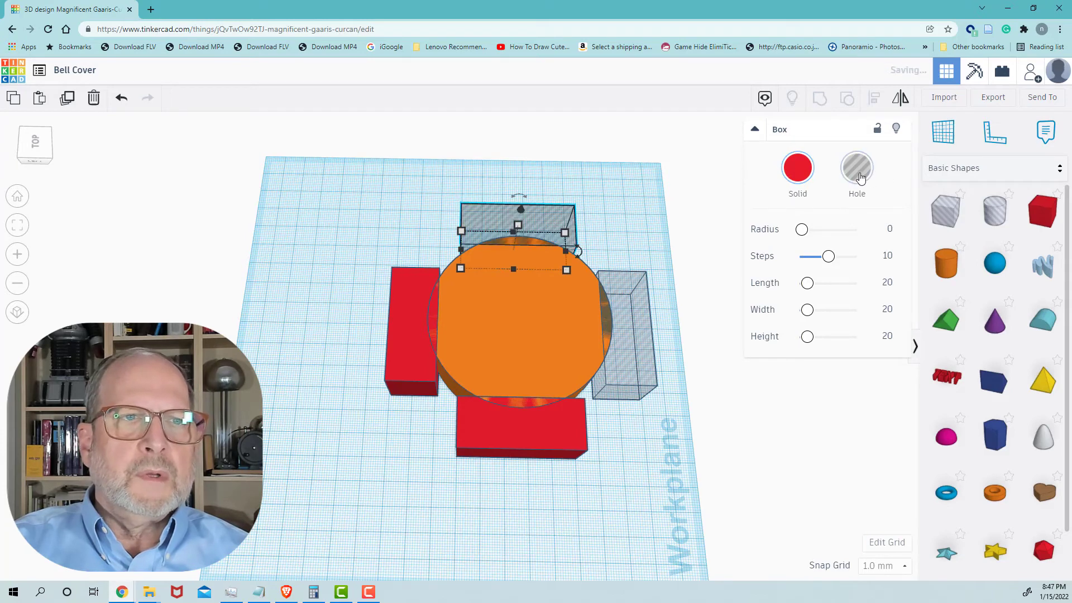
{"action": "left_click", "coordinate": [413, 286]}
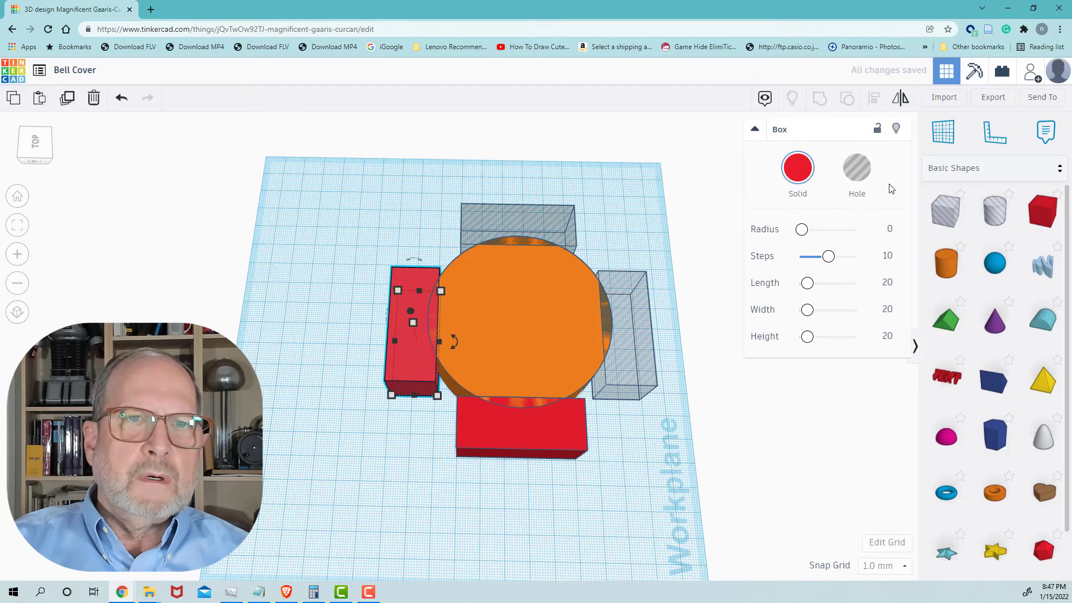
{"action": "left_click", "coordinate": [857, 169]}
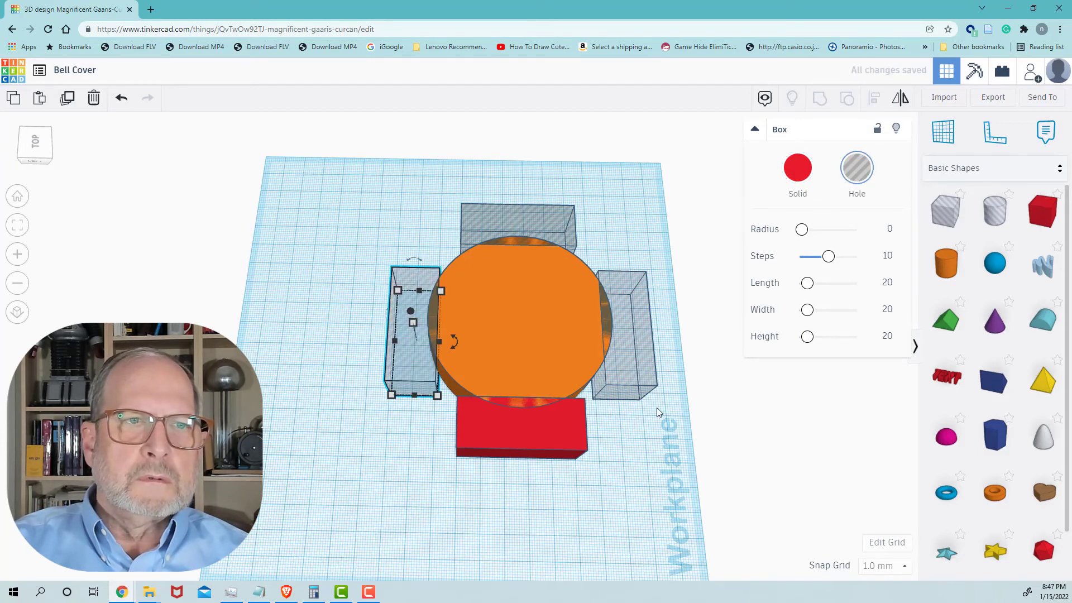
{"action": "left_click", "coordinate": [572, 429]}
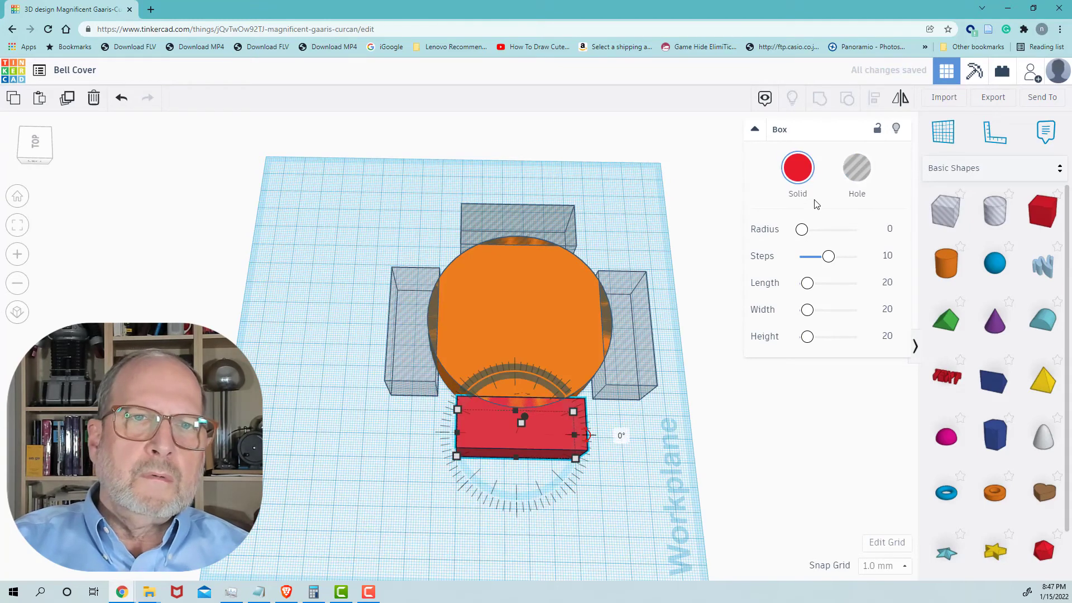
{"action": "left_click", "coordinate": [856, 167]}
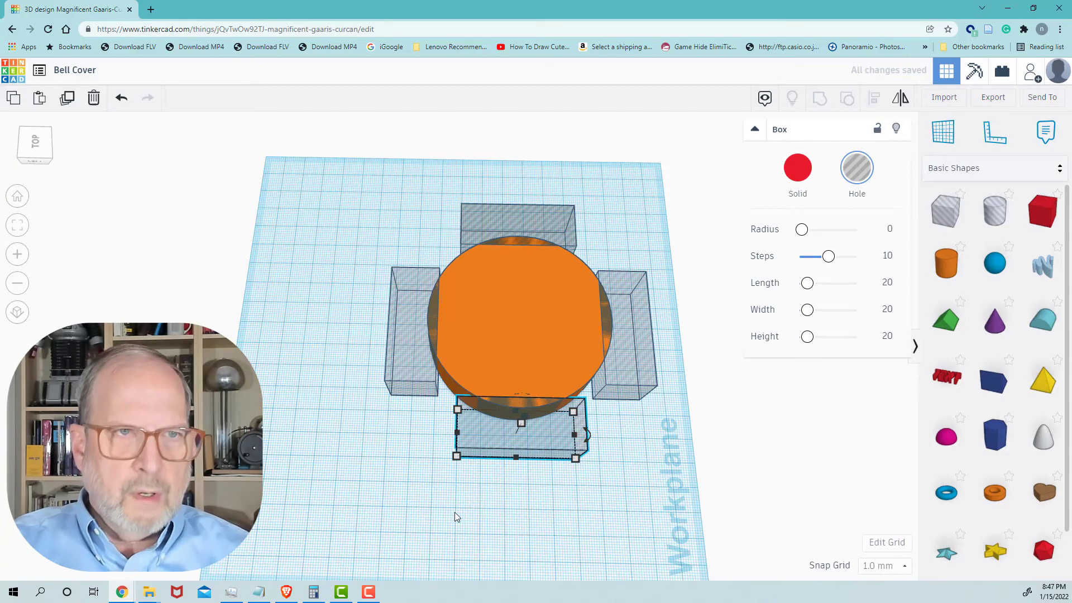
Select all shapes and export everything in the design as an STL file
{"action": "mouse_move", "coordinate": [420, 507]}
{"action": "right_mouse_down"}
{"action": "mouse_move", "coordinate": [440, 419]}
{"action": "mouse_move", "coordinate": [436, 334]}
{"action": "mouse_move", "coordinate": [383, 421]}
{"action": "mouse_move", "coordinate": [426, 507]}
{"action": "right_mouse_up"}
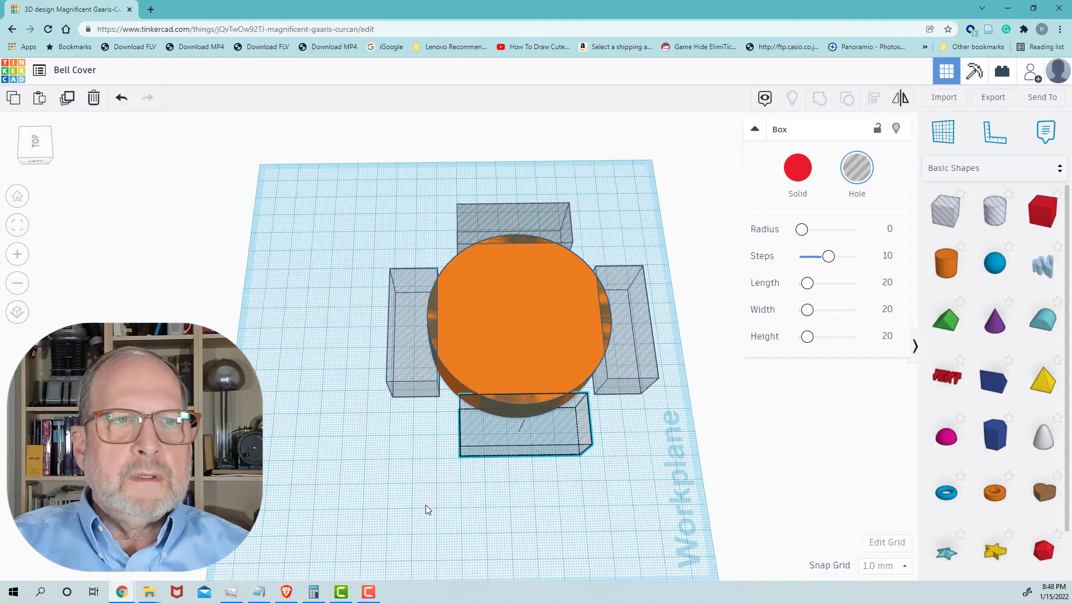
{"action": "left_click", "coordinate": [368, 429]}
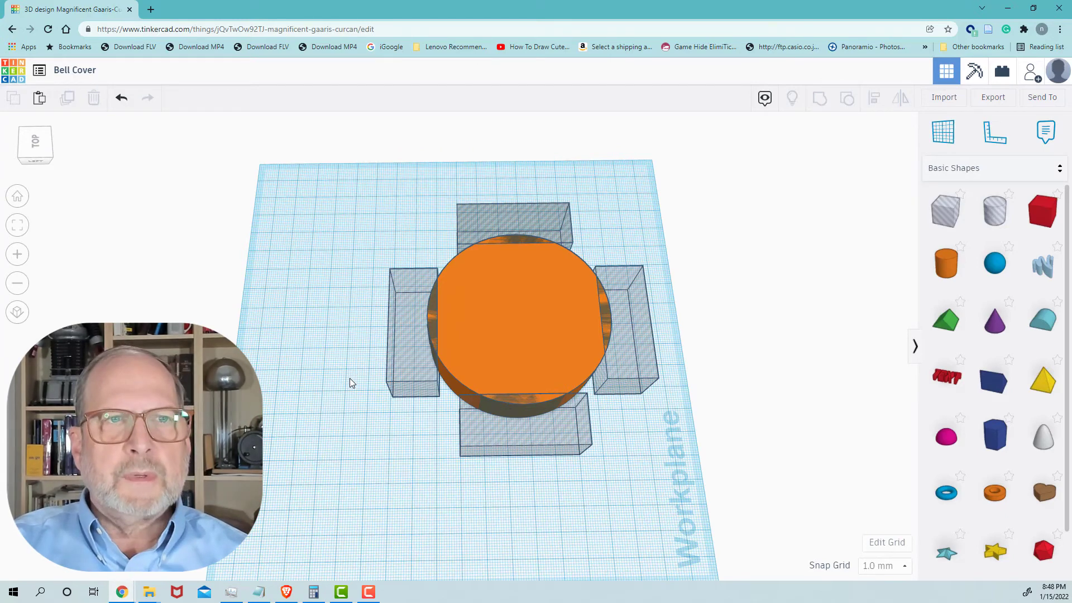
{"action": "key", "text": "ctrl+a"}
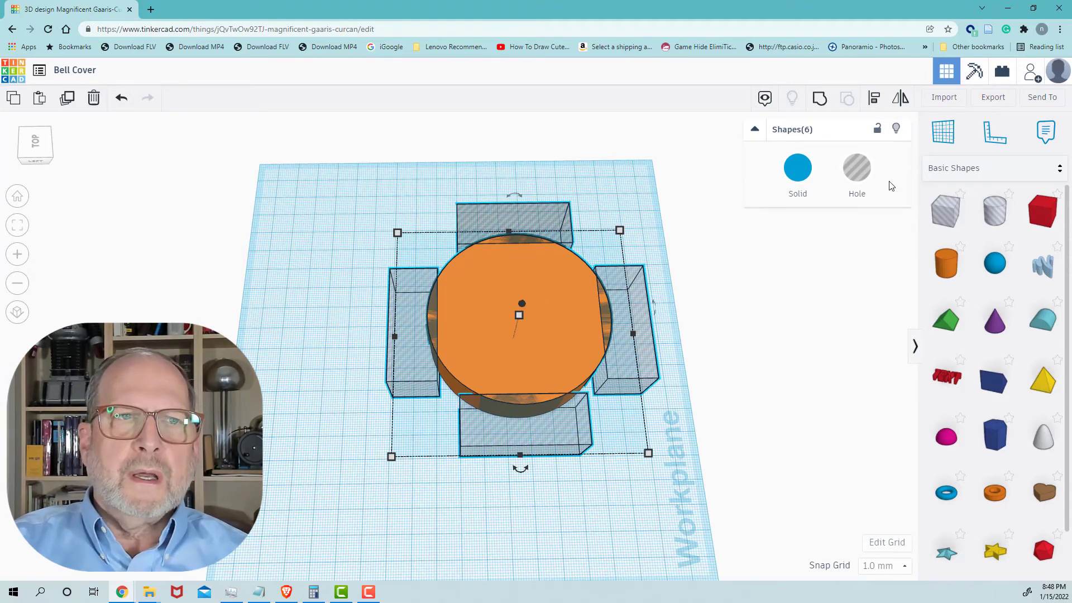
{"action": "left_click", "coordinate": [991, 100]}
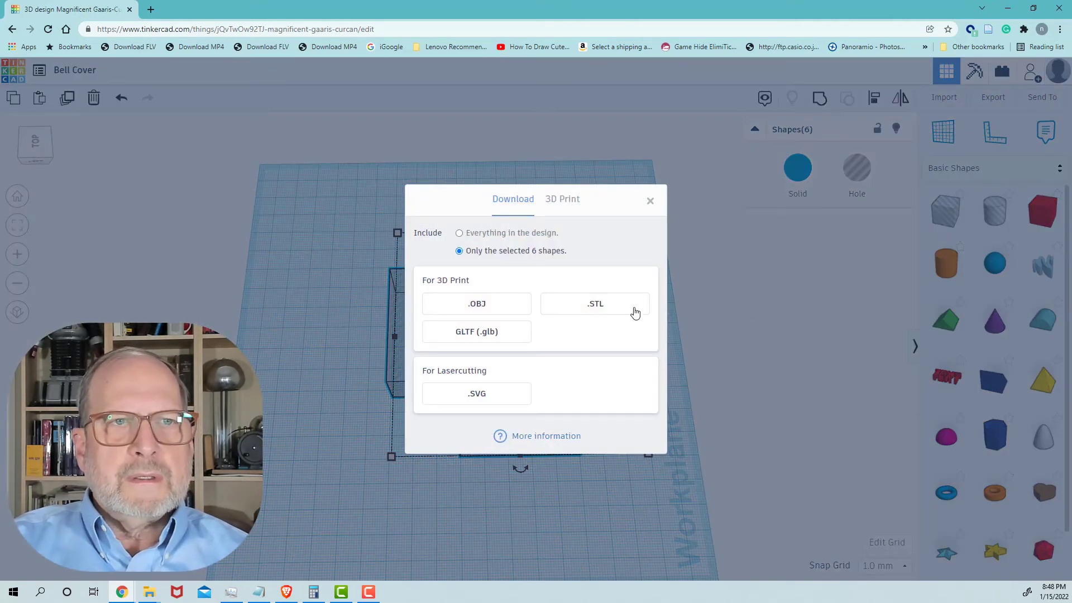
{"action": "left_click", "coordinate": [459, 233]}
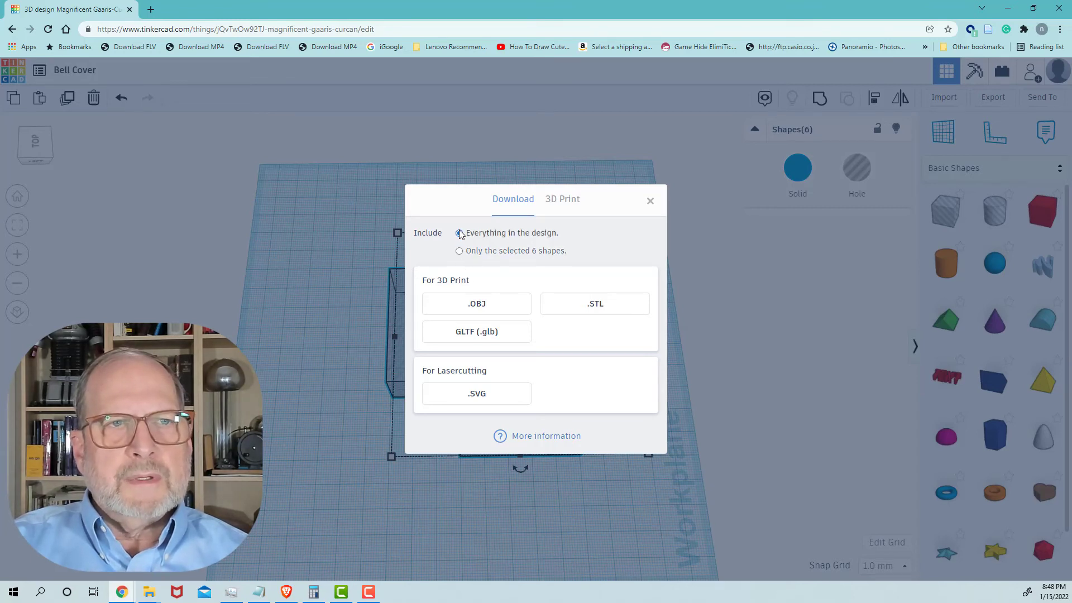
{"action": "left_click", "coordinate": [602, 308]}
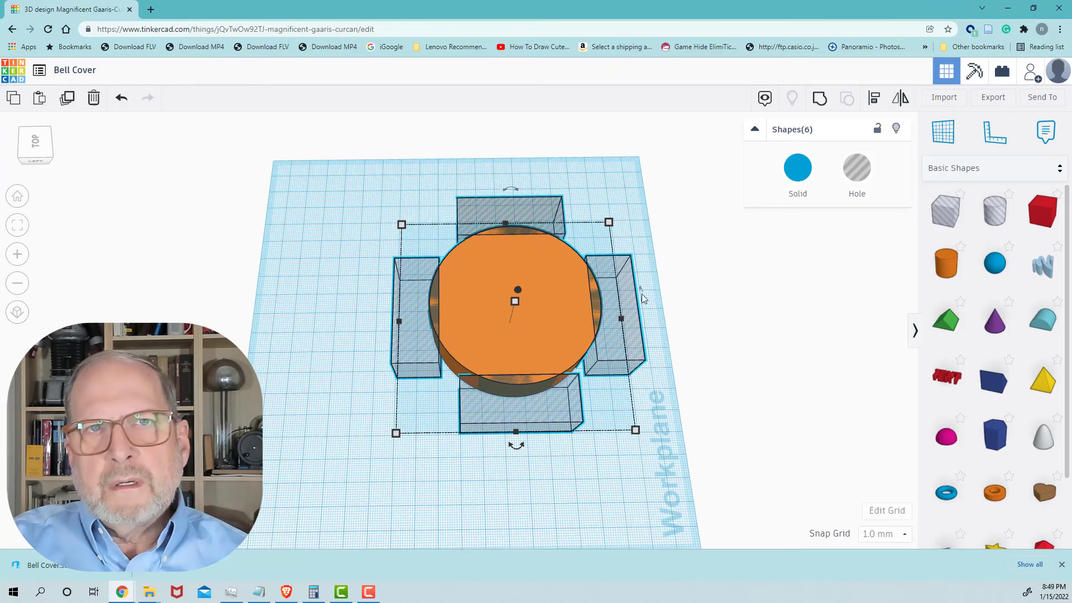
Group all the selected shapes so the box holes cut flat sides into the cylinder, and deselect the result
{"action": "left_click", "coordinate": [820, 100]}
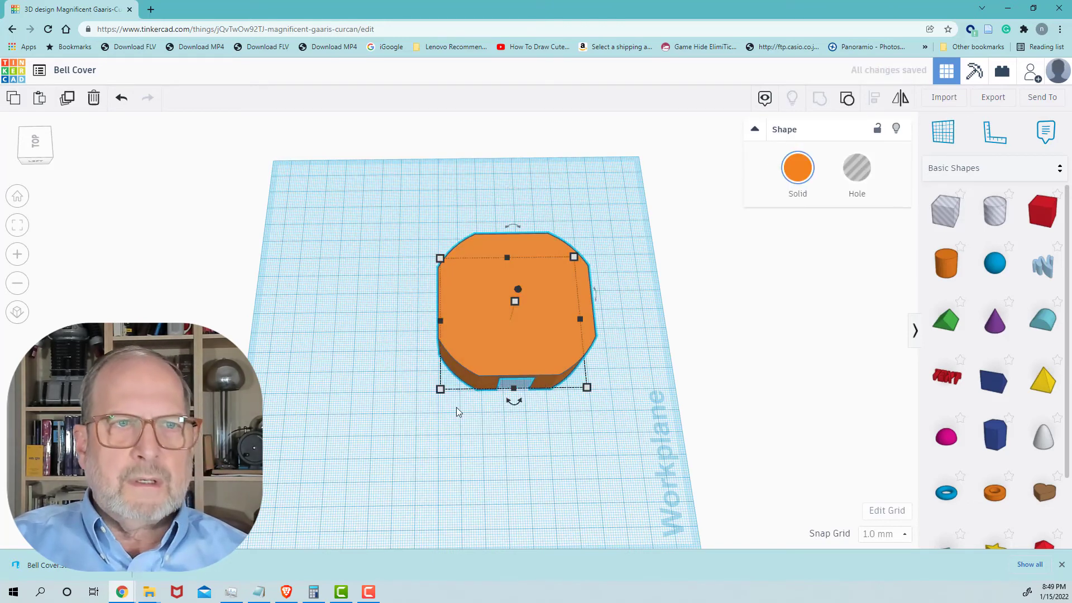
{"action": "right_click_drag", "start_coordinate": [429, 410], "coordinate": [435, 353]}
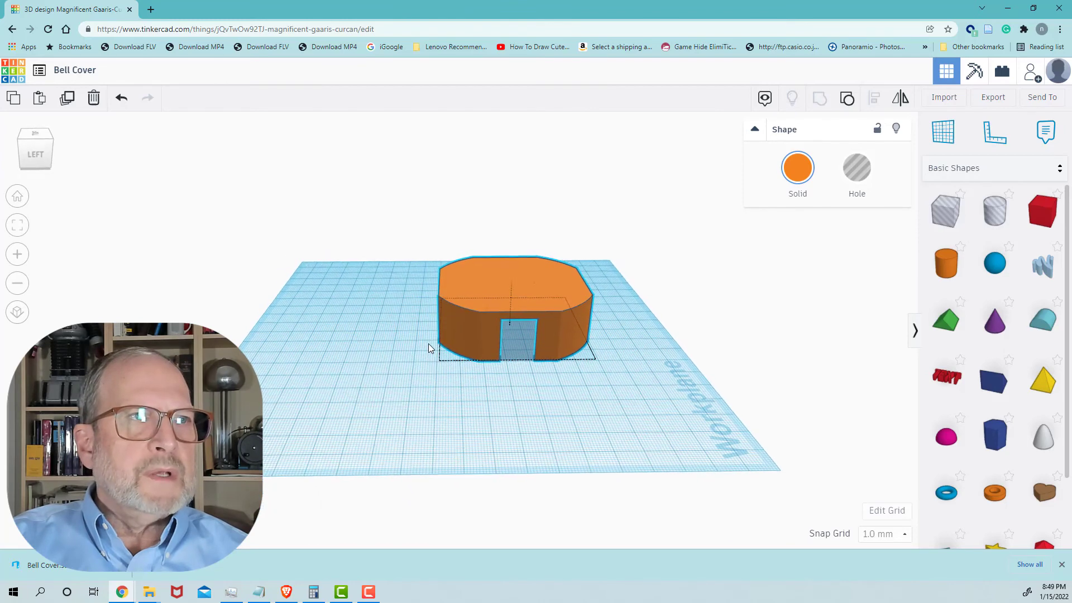
{"action": "left_click", "coordinate": [439, 355]}
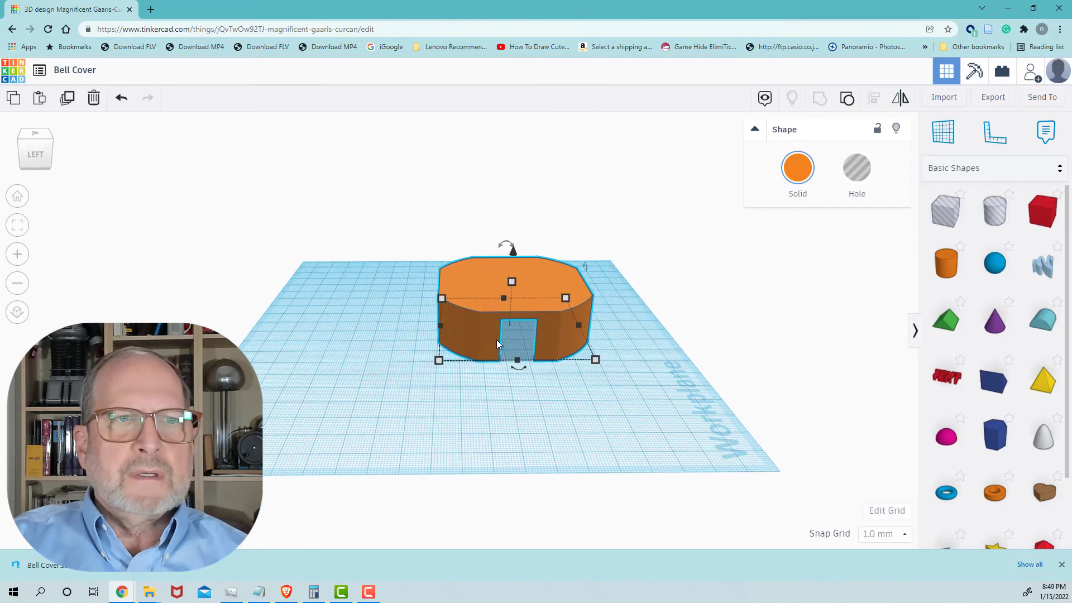
{"action": "left_click", "coordinate": [645, 413]}
{"action": "right_click_drag", "start_coordinate": [644, 412], "coordinate": [361, 402]}
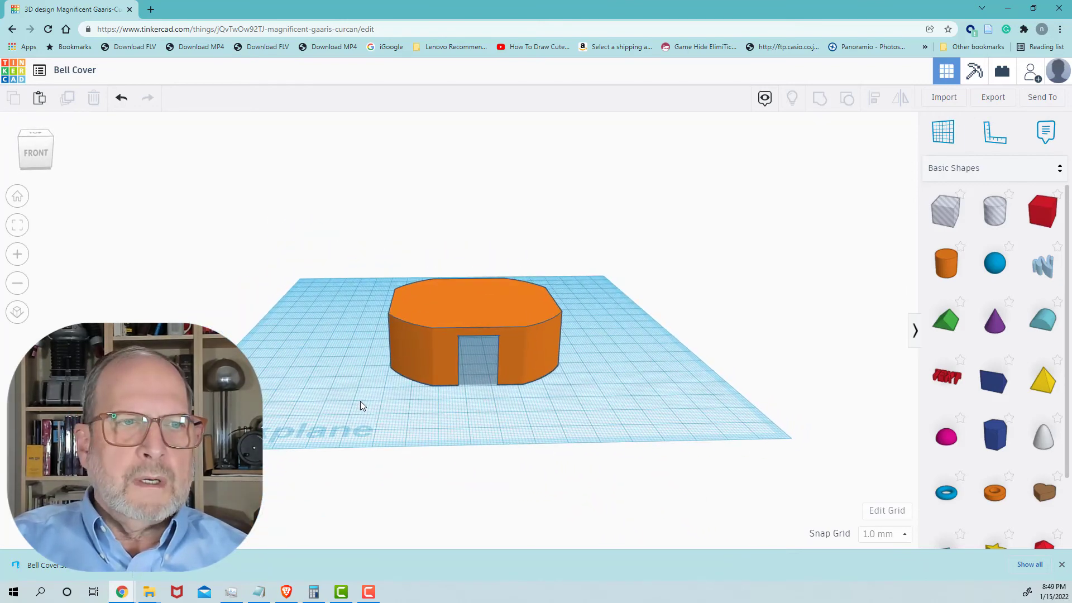
{"action": "key", "text": "ctrl"}
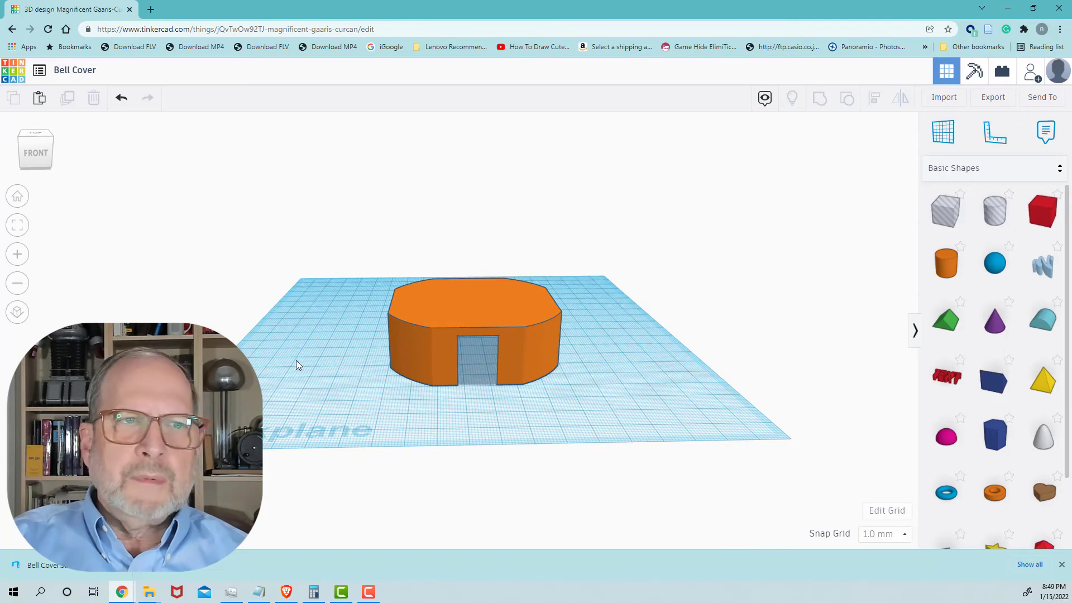